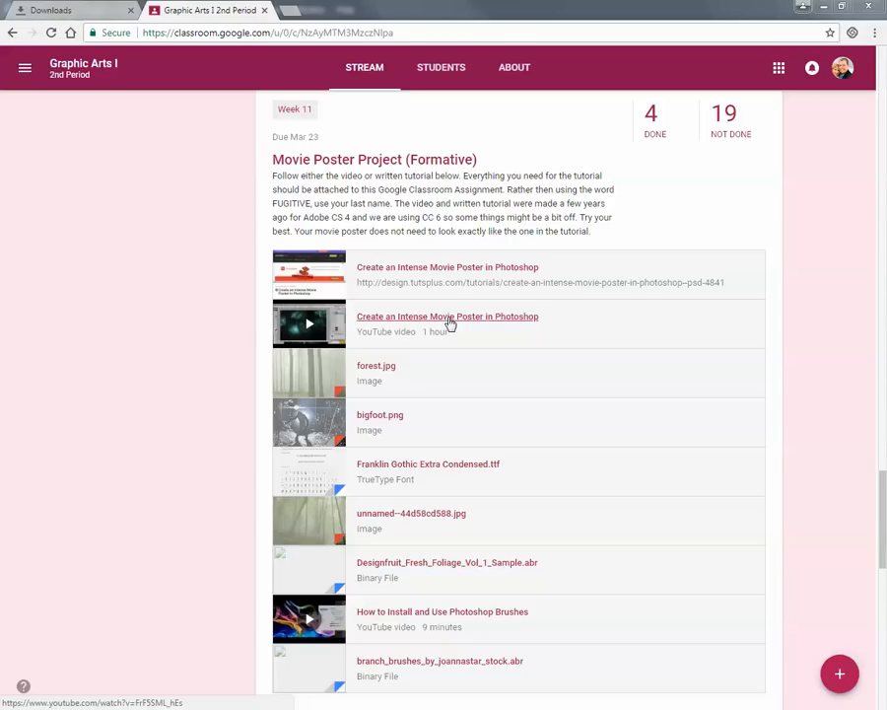
# Open the written "Create an Intense Movie Poster in Photoshop" tutorial, skim its first four steps, and close it.
pyautogui.click(293, 275)
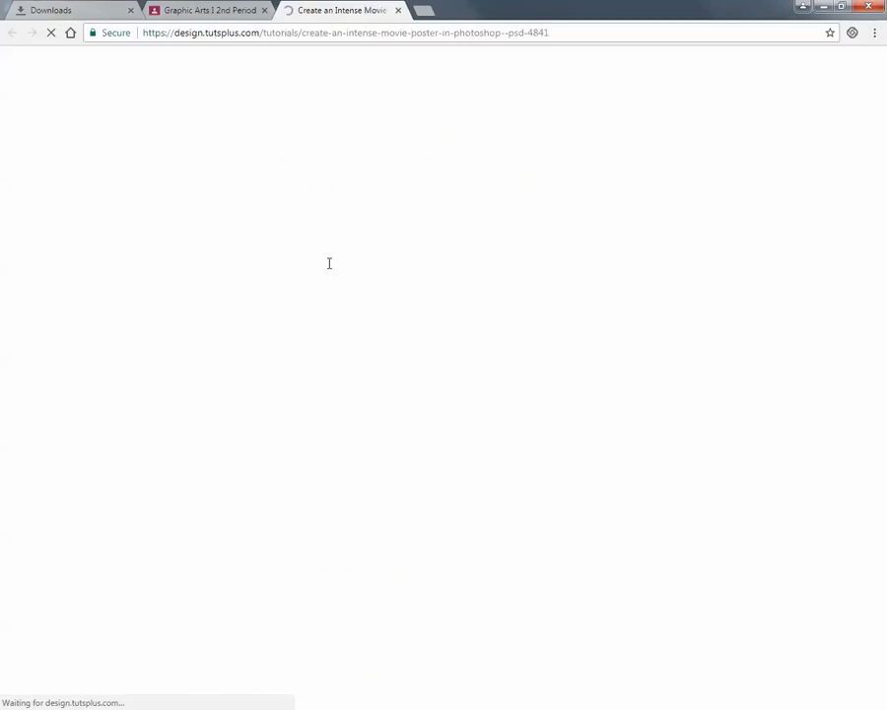
pyautogui.scroll(-15, 436, 407)
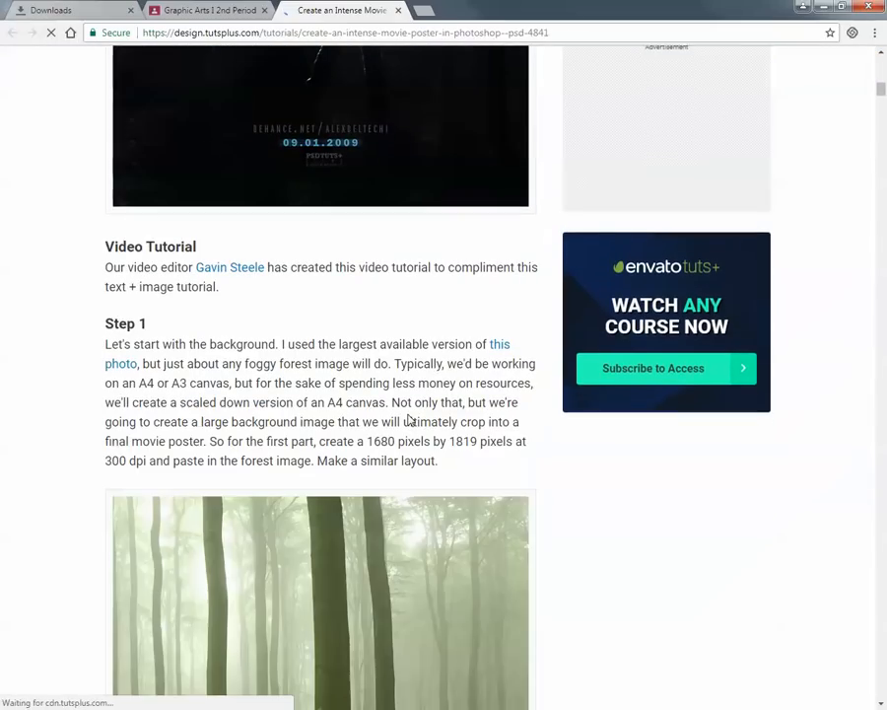
pyautogui.scroll(-15, 410, 434)
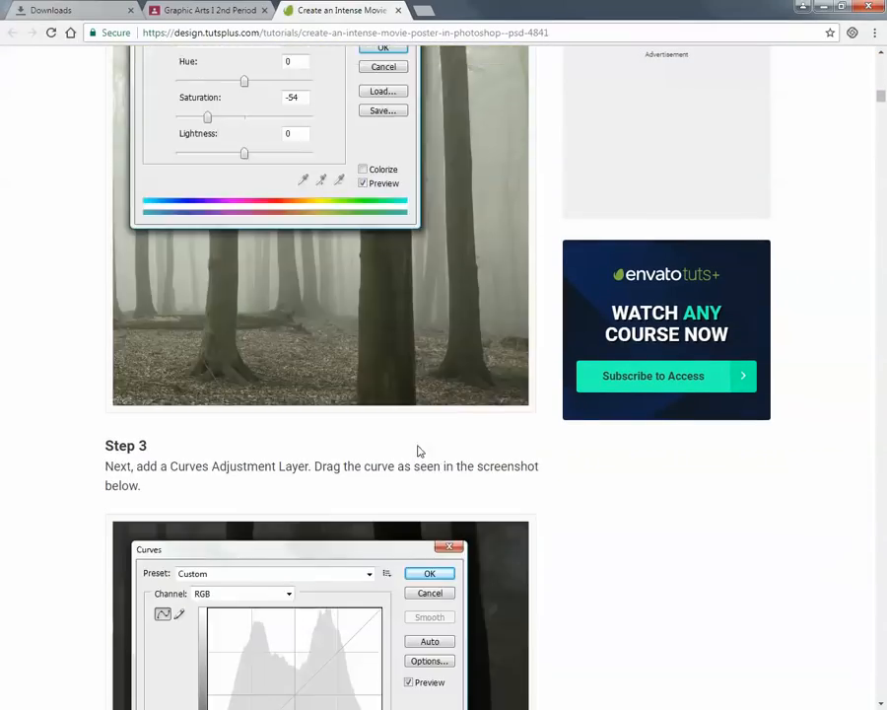
pyautogui.scroll(-10, 417, 453)
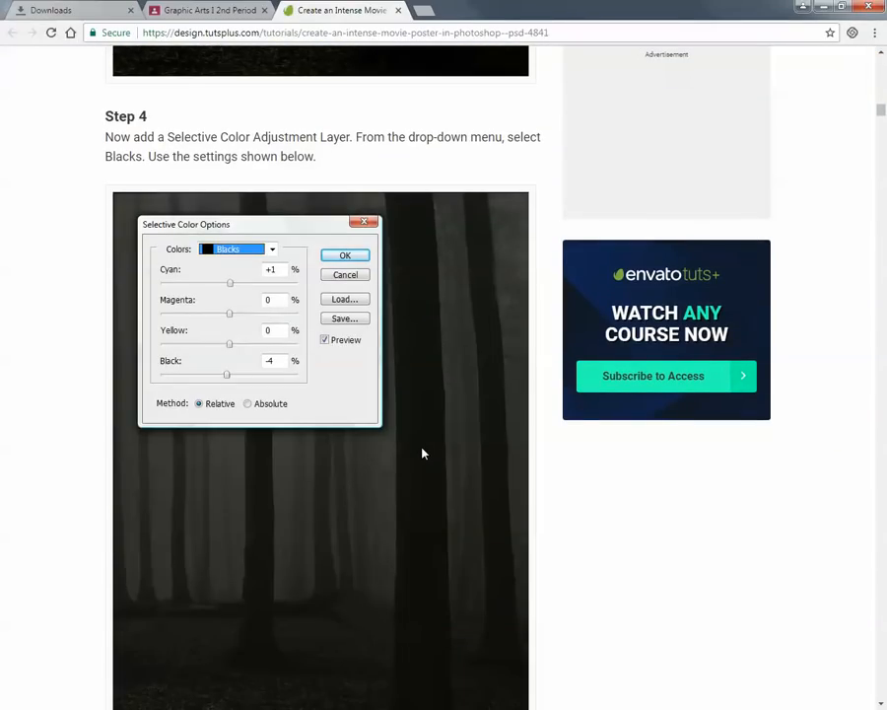
pyautogui.scroll(10, 420, 450)
pyautogui.scroll(5, 439, 448)
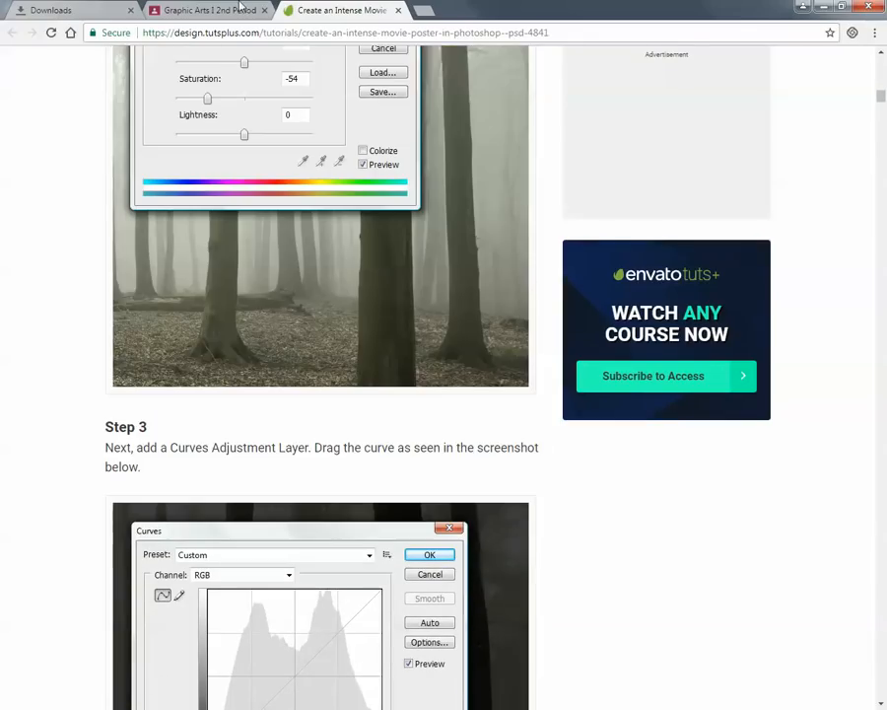
pyautogui.click(398, 9)
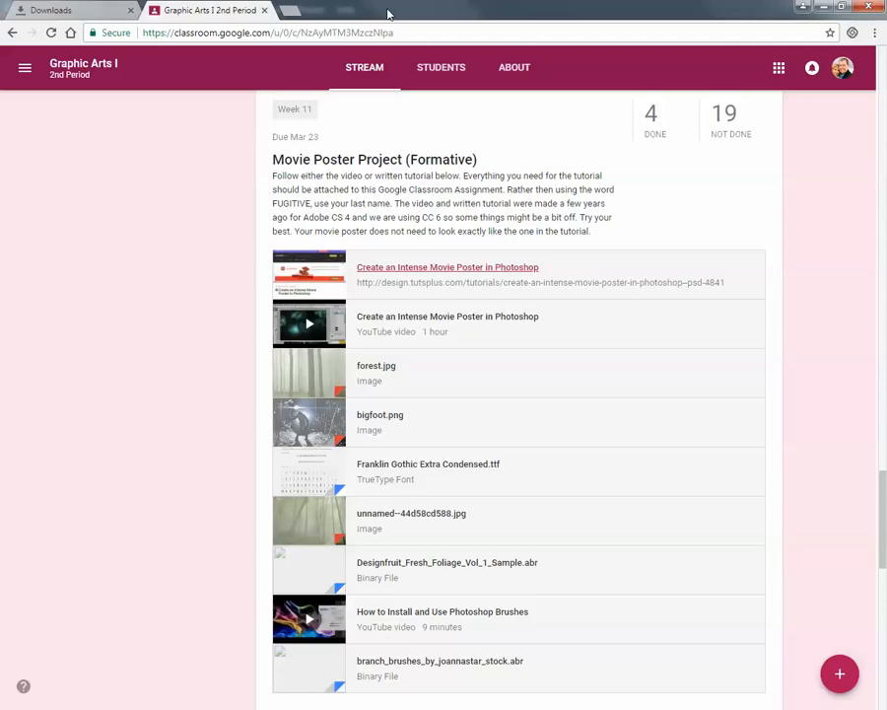
# Preview the assignment's image attachments from forest.jpg through unnamed--44d58cd588.jpg and return to the attachment list.
pyautogui.scroll(-3, 653, 411)
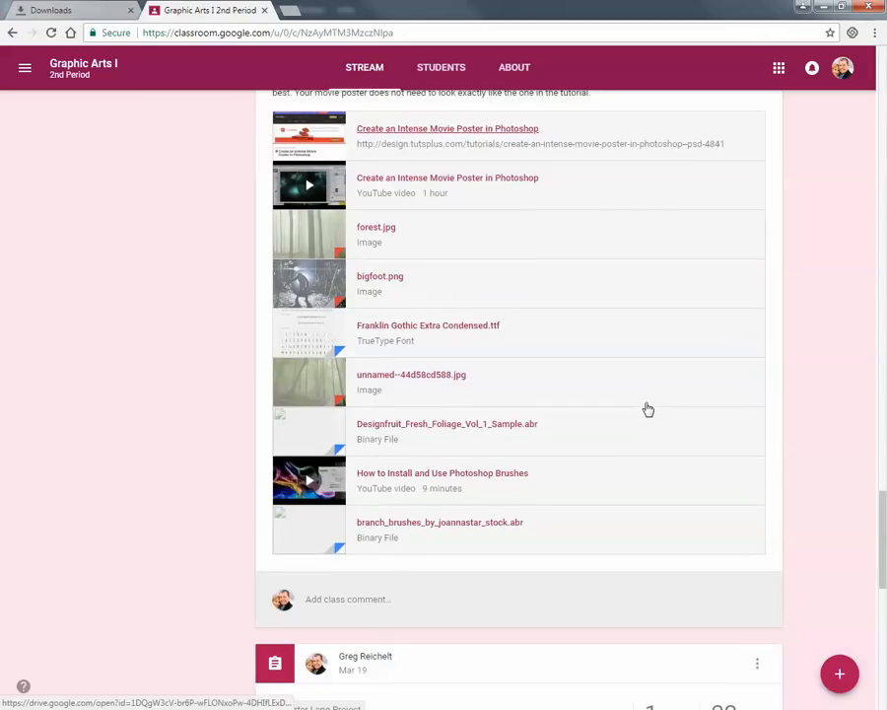
pyautogui.scroll(1, 646, 409)
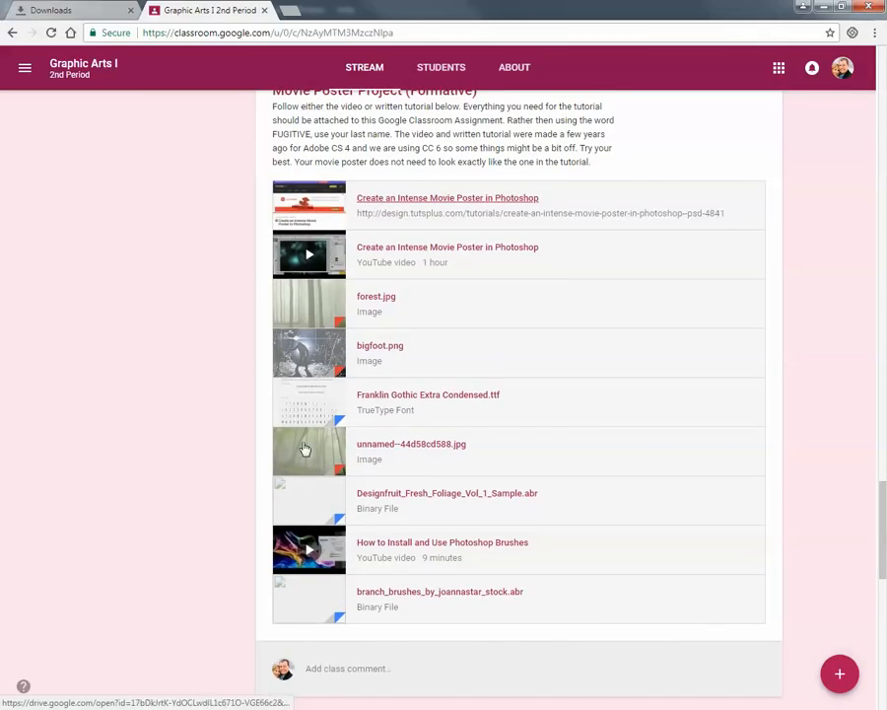
pyautogui.click(311, 300)
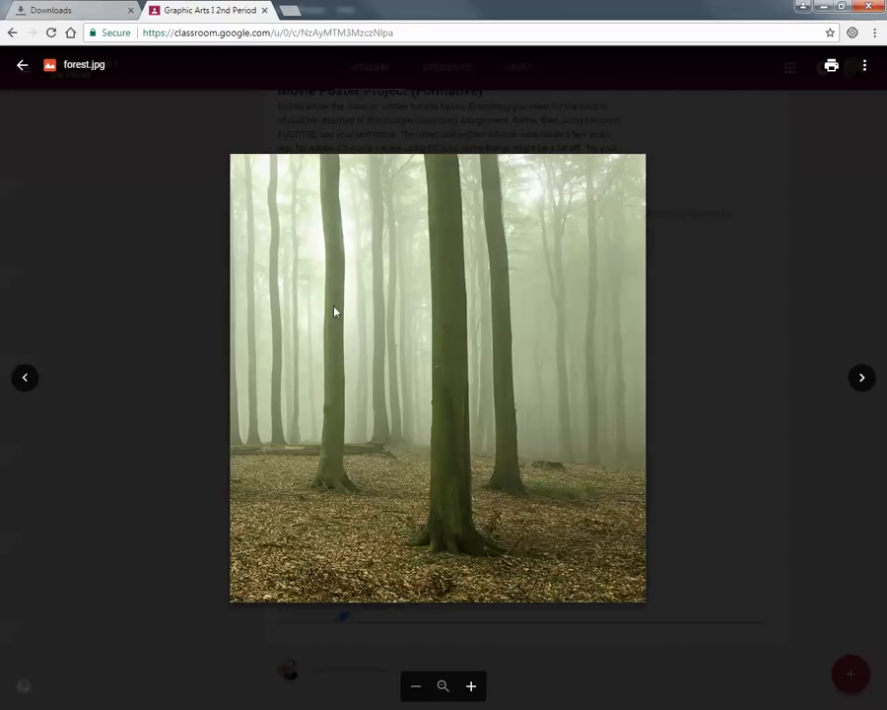
pyautogui.press('Right')
pyautogui.press('Right')
pyautogui.press('Right')
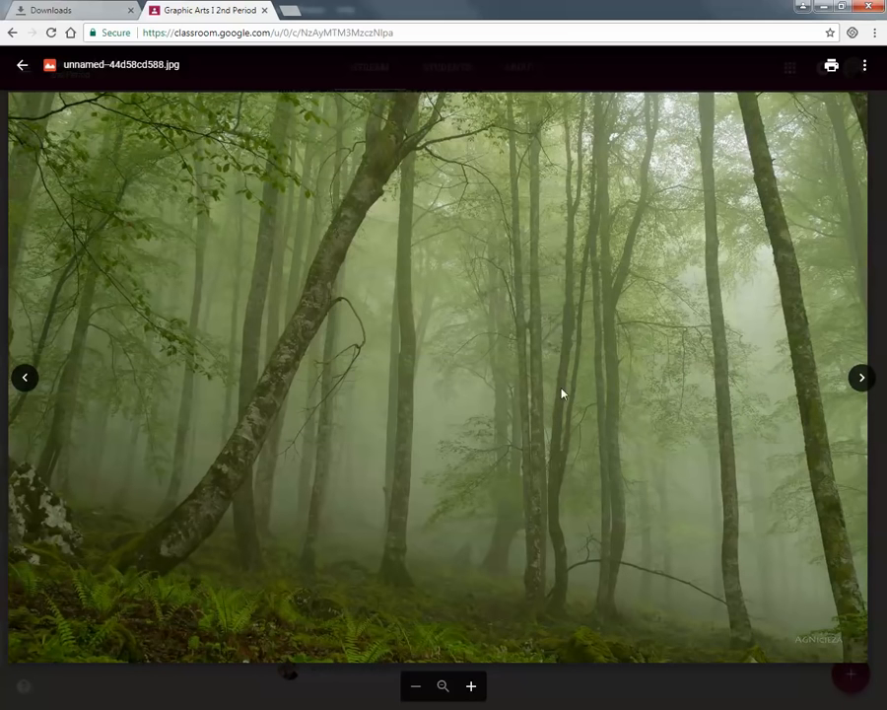
pyautogui.click(864, 65)
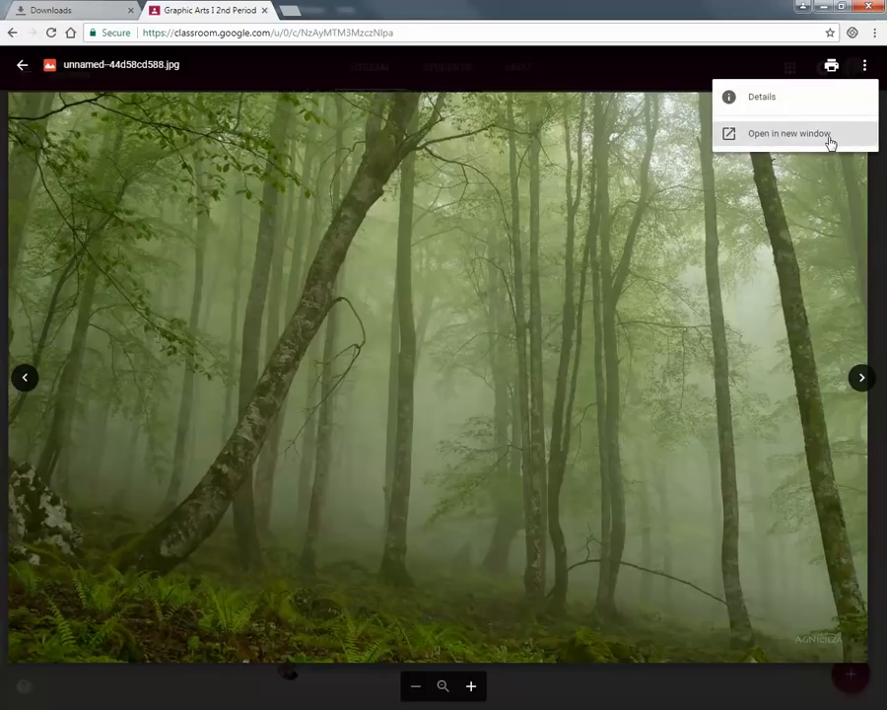
pyautogui.click(458, 298)
pyautogui.click(576, 674)
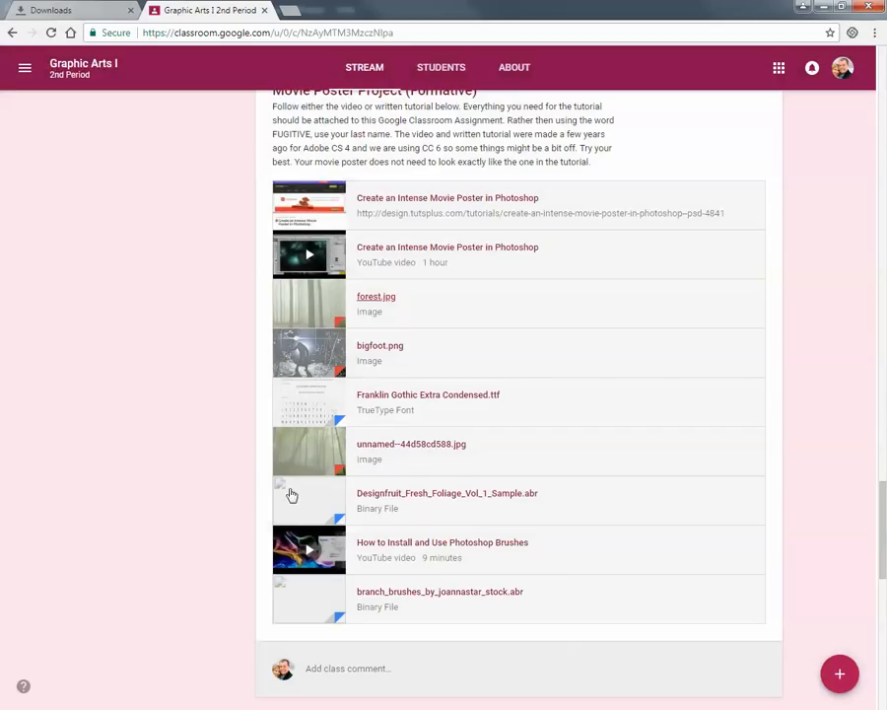
# Open the unnamed--44d58cd588.jpg attachment in a new window, download it, and close its view.
pyautogui.click(390, 446)
pyautogui.click(864, 65)
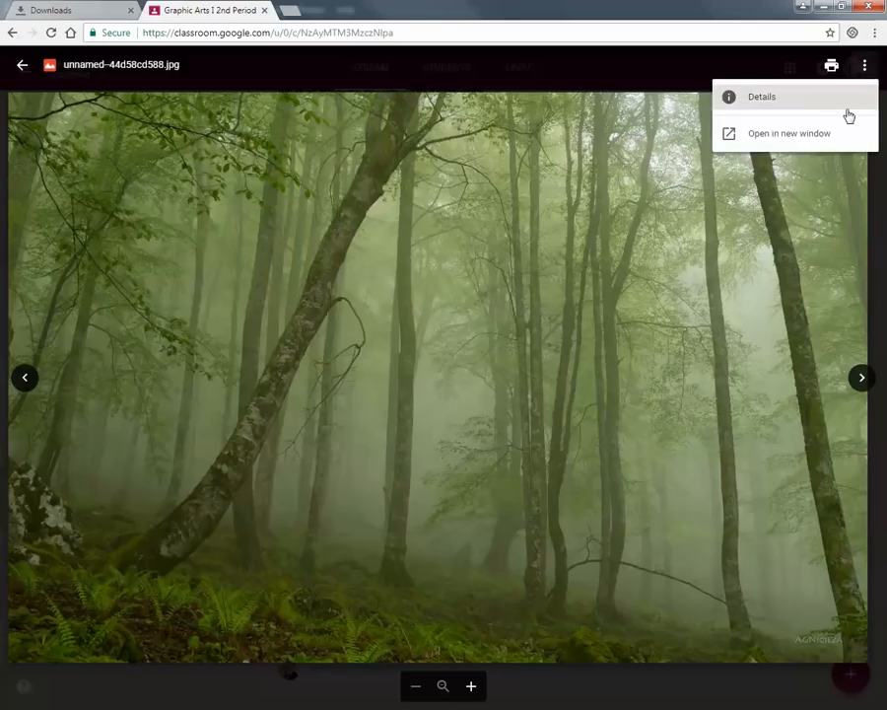
pyautogui.click(838, 138)
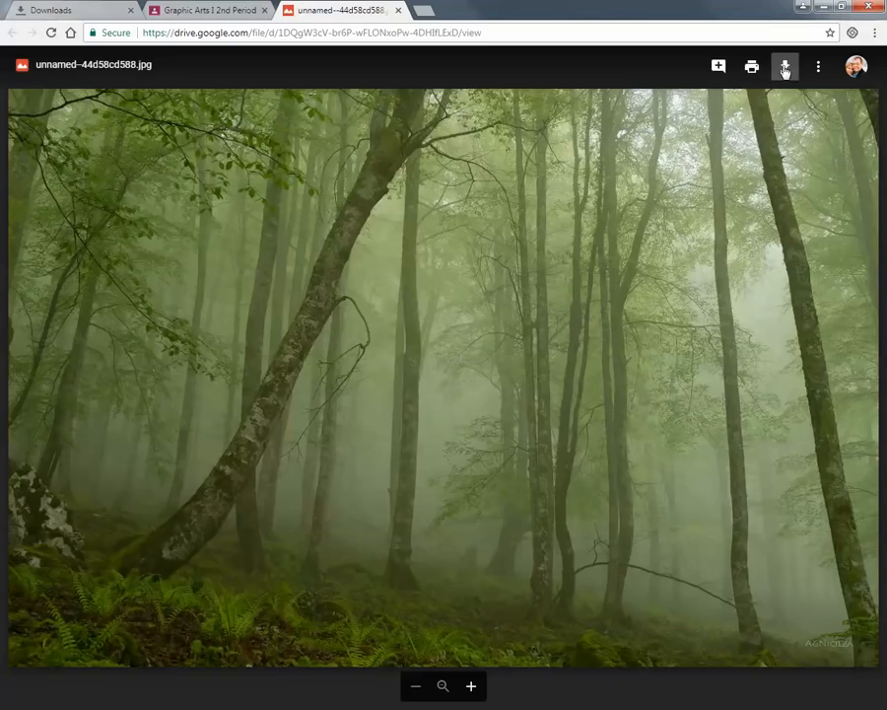
pyautogui.click(784, 65)
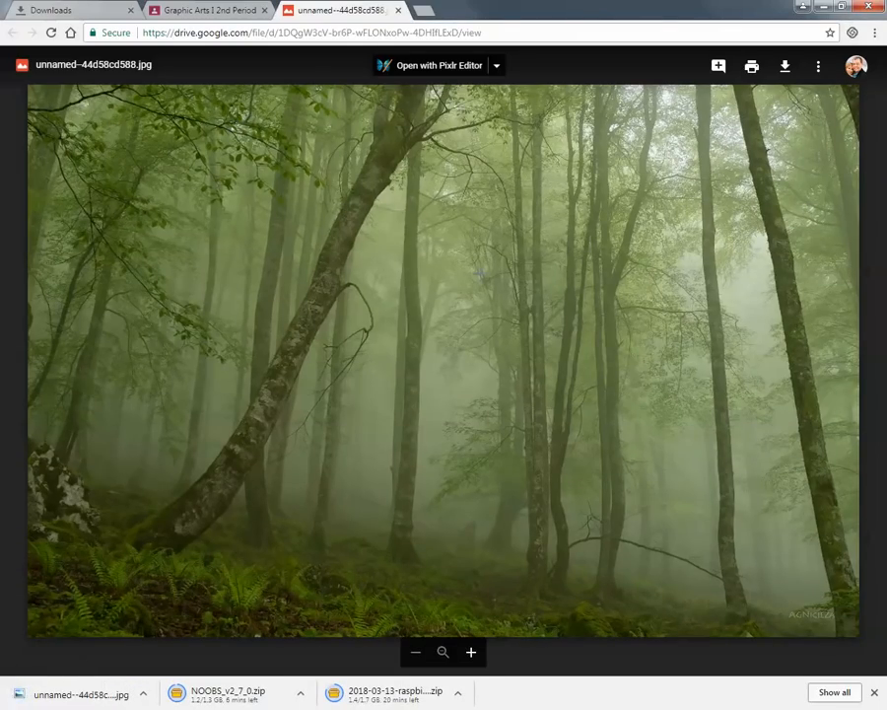
pyautogui.click(398, 11)
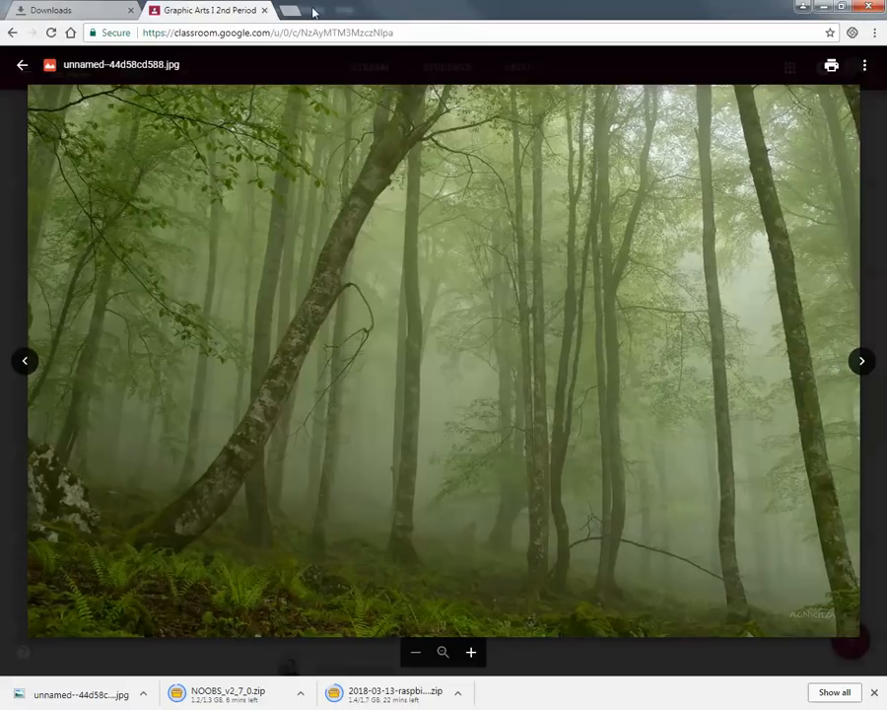
pyautogui.click(19, 287)
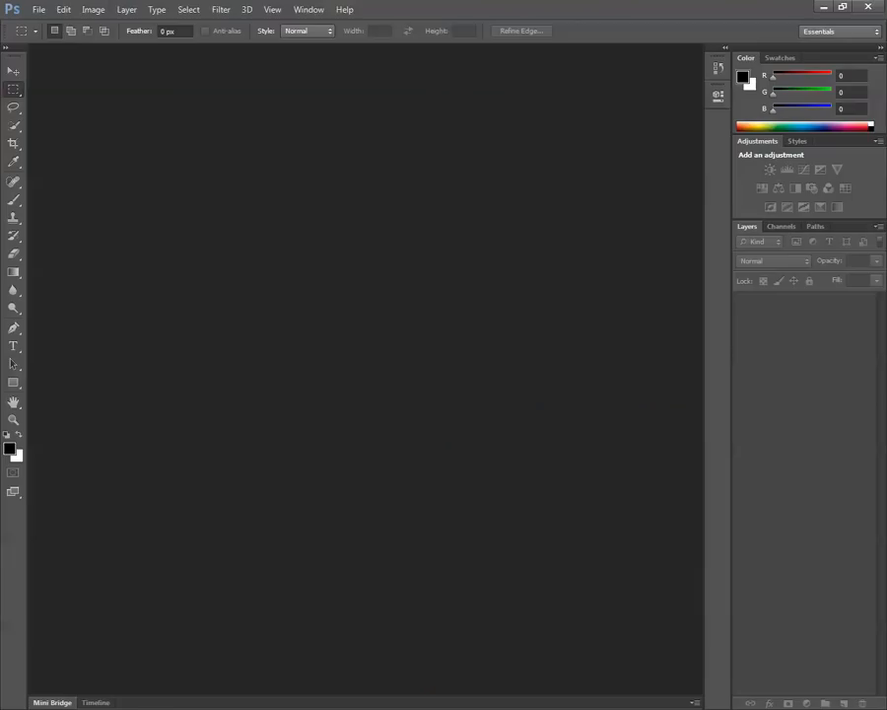
# Switch to Photoshop and open unnamed--44d58cd588.jpg from the user's Downloads folder.
pyautogui.click(37, 11)
pyautogui.click(104, 38)
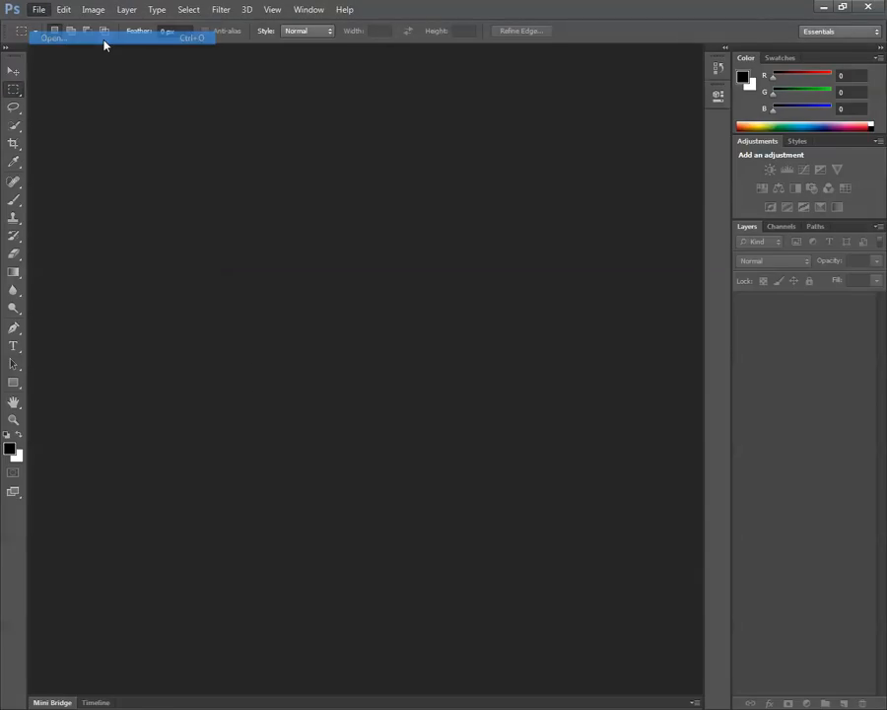
pyautogui.click(490, 164)
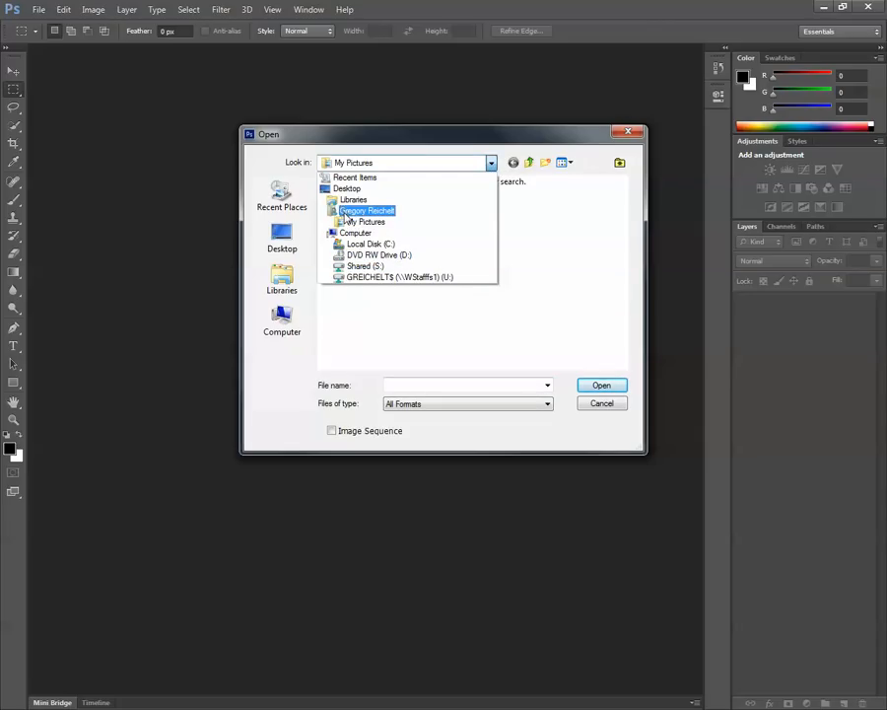
pyautogui.click(347, 212)
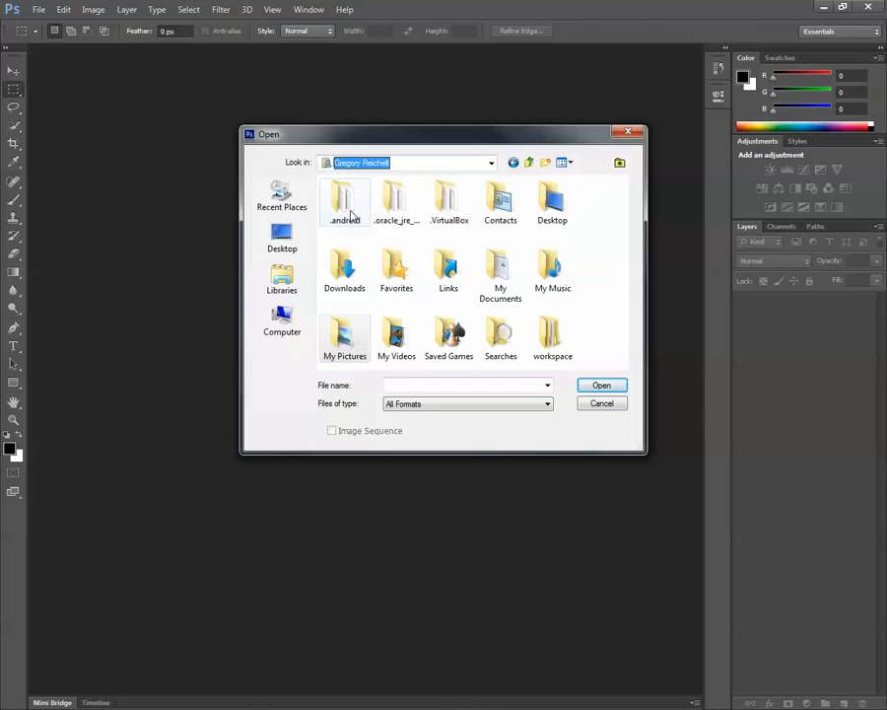
pyautogui.doubleClick(342, 274)
pyautogui.click(508, 243)
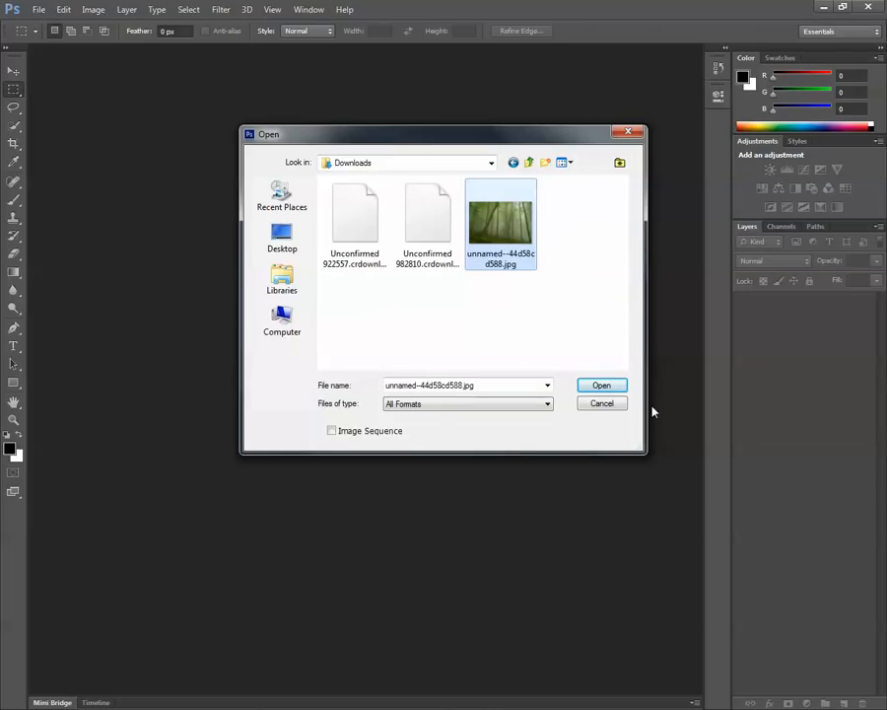
pyautogui.click(600, 387)
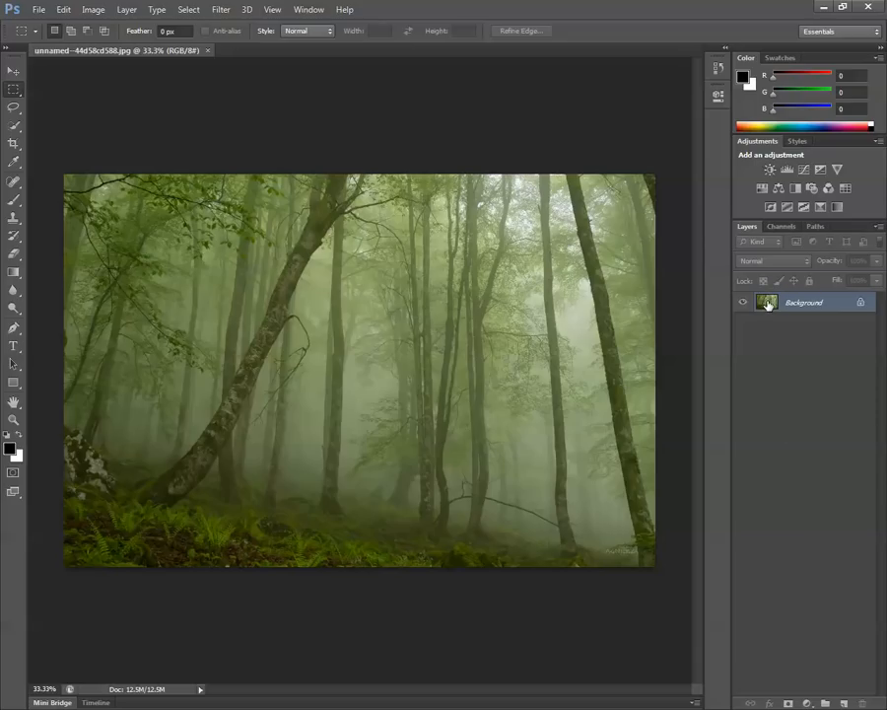
# Duplicate the Background layer twice and hide the original and the copy directly above it.
pyautogui.moveTo(768, 304); pyautogui.dragTo(843, 703)
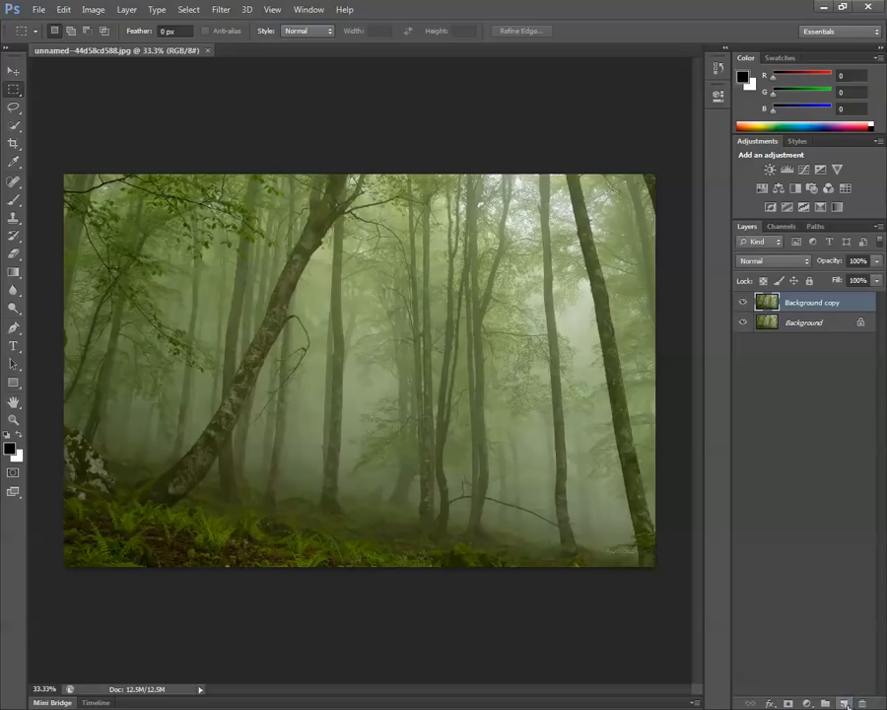
pyautogui.moveTo(767, 323); pyautogui.dragTo(845, 702)
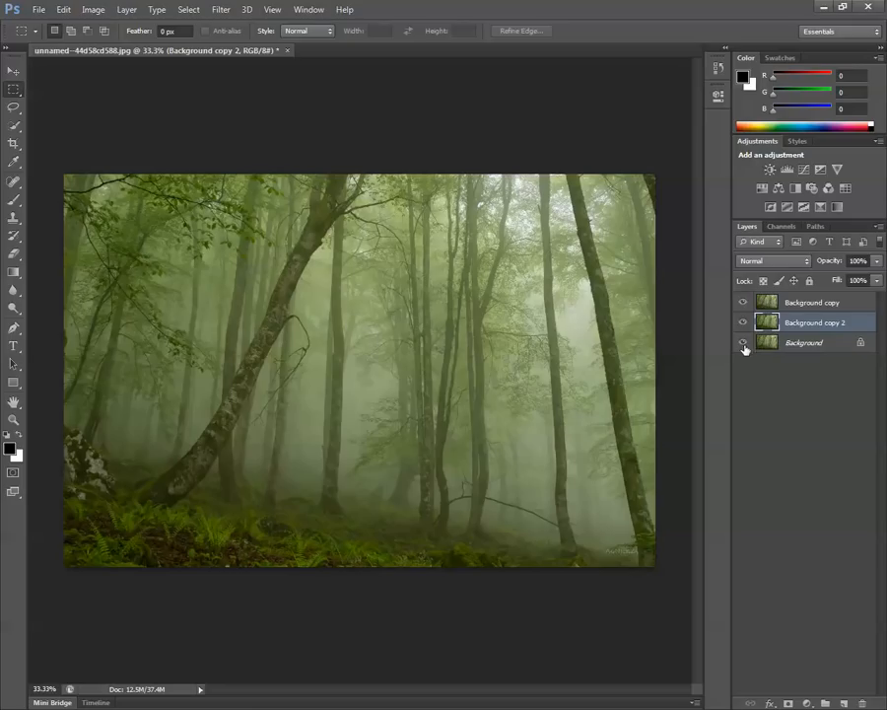
pyautogui.moveTo(742, 345); pyautogui.dragTo(742, 322)
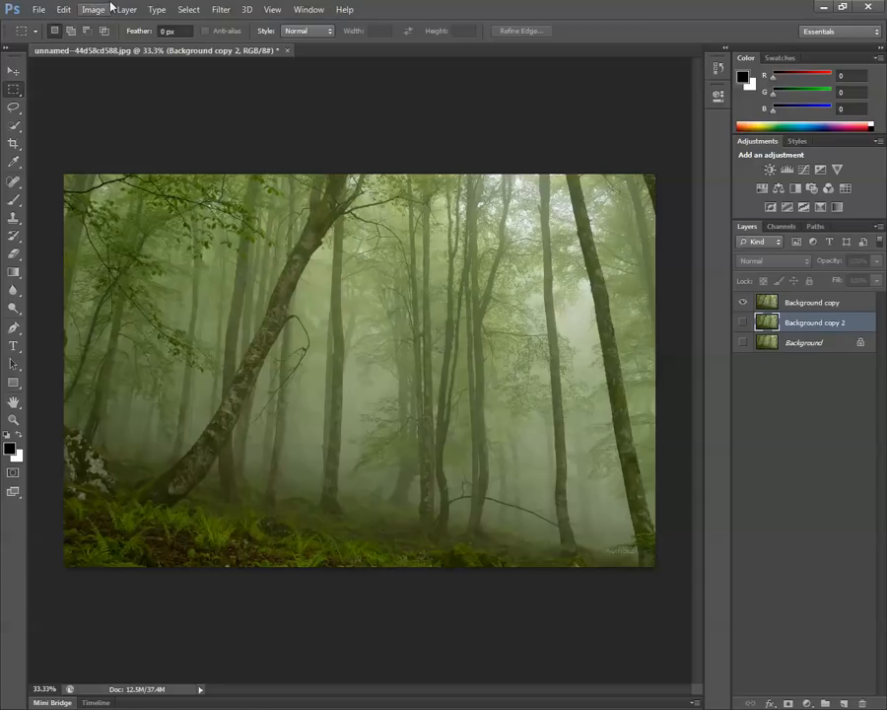
# Add a Hue/Saturation adjustment layer above the visible Background copy and set its Saturation to -62.
pyautogui.click(816, 303)
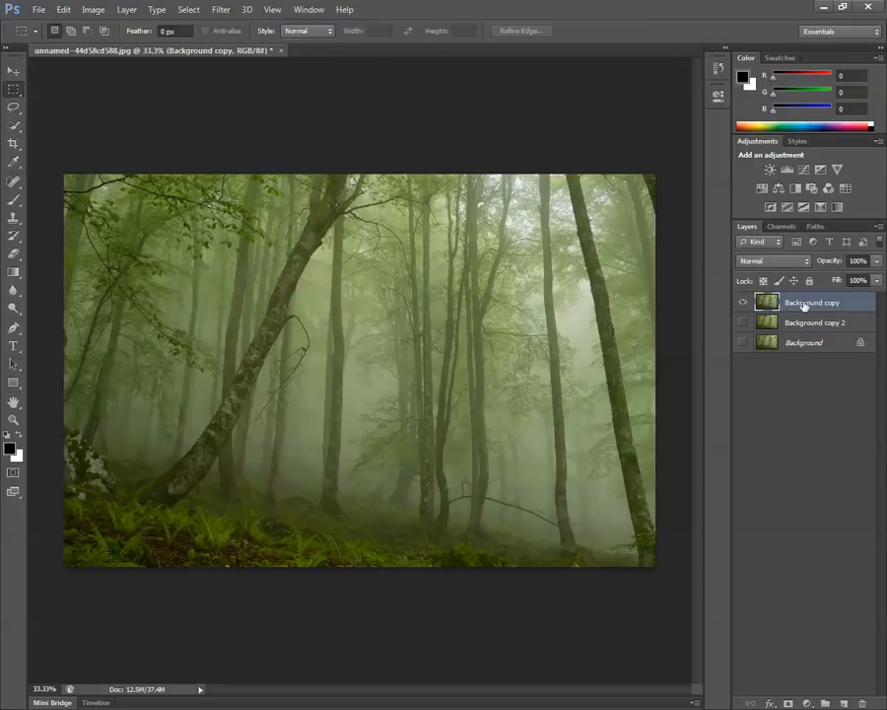
pyautogui.click(127, 10)
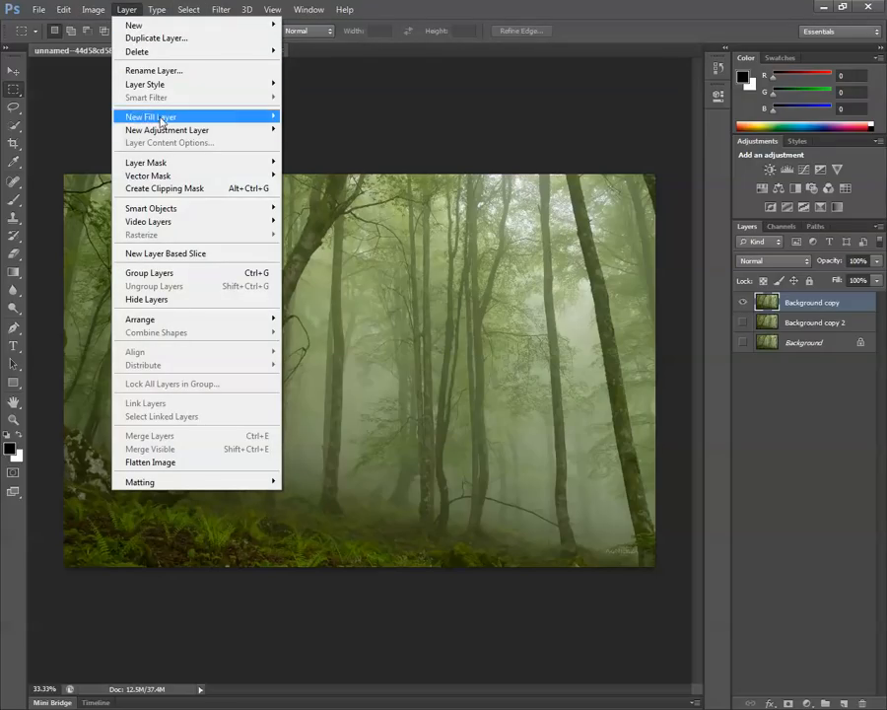
pyautogui.moveTo(174, 130)
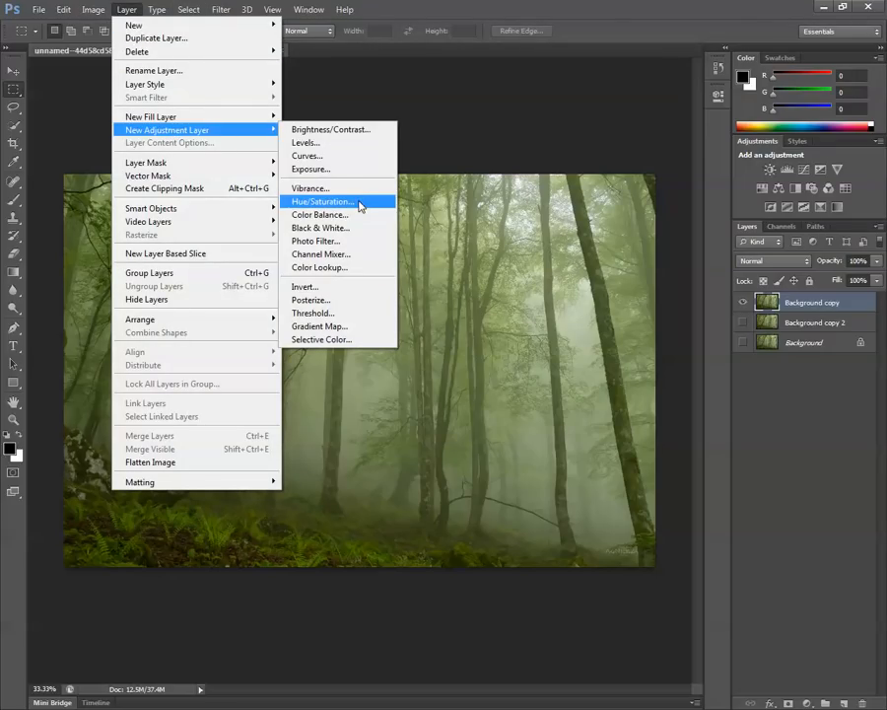
pyautogui.click(359, 202)
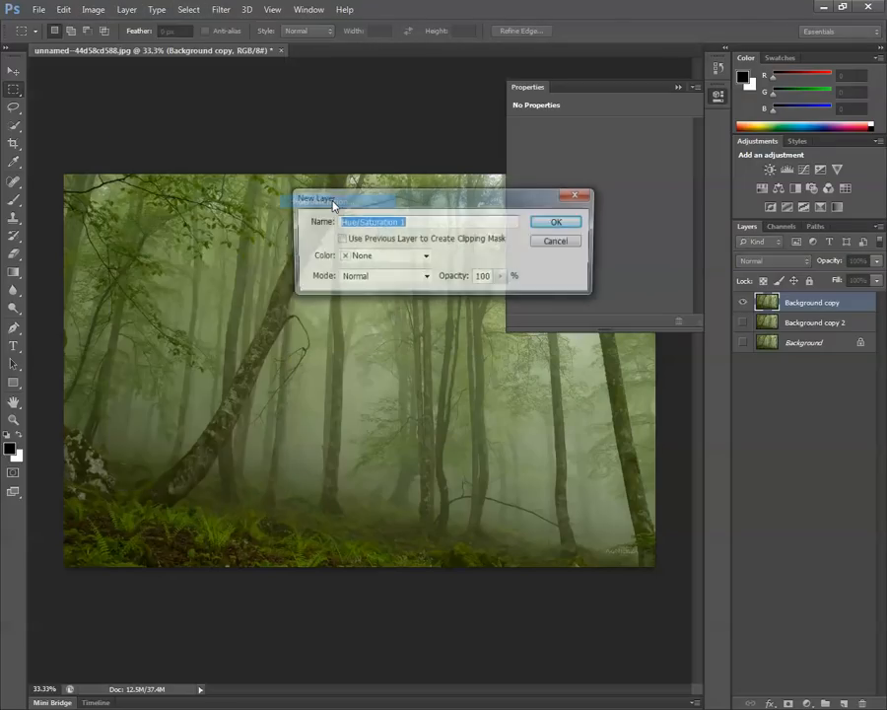
pyautogui.click(558, 222)
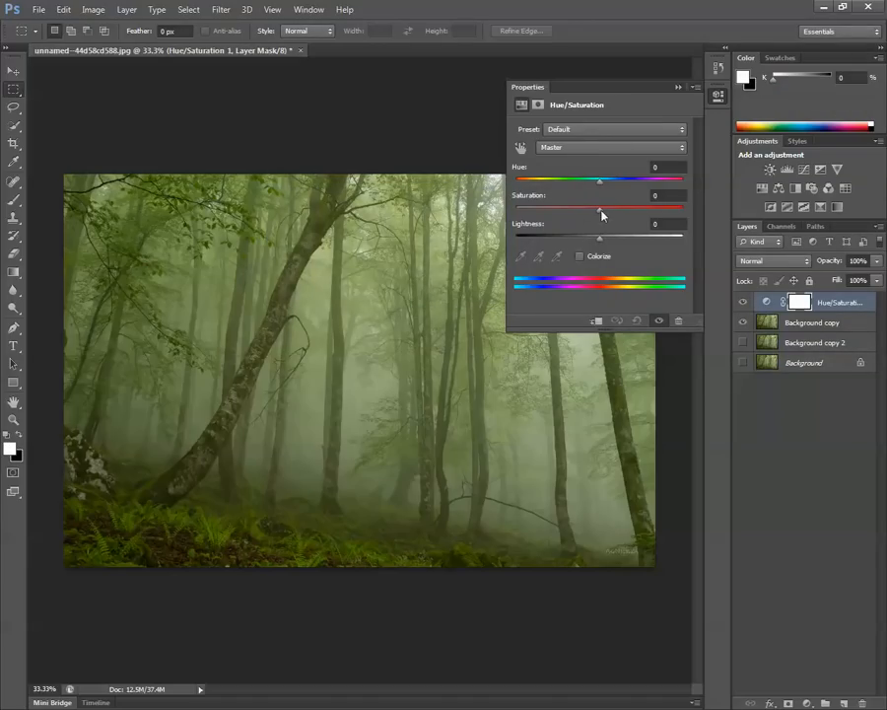
pyautogui.moveTo(600, 210); pyautogui.dragTo(550, 223)
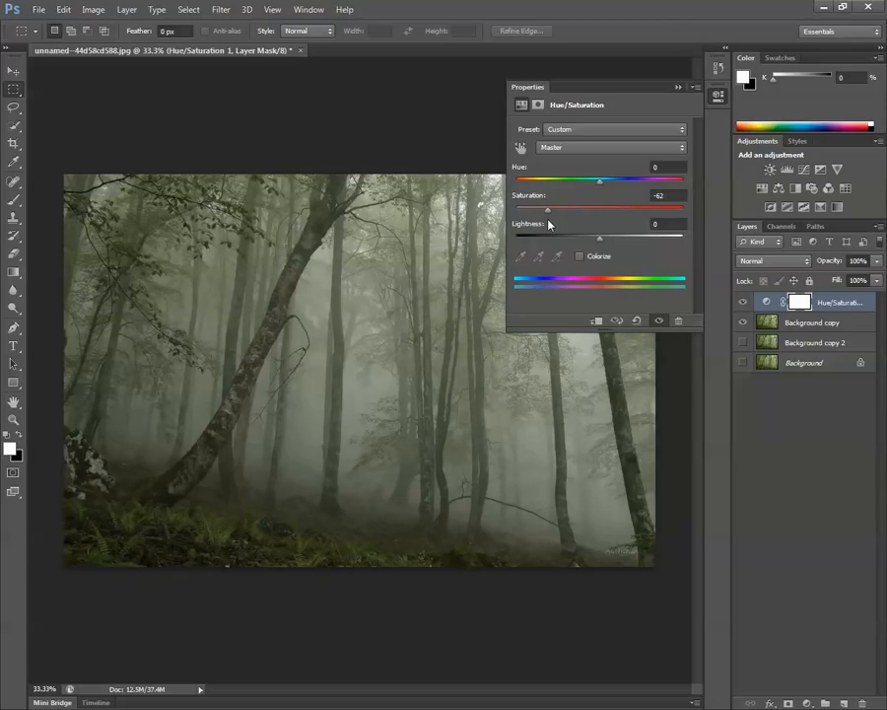
pyautogui.click(678, 87)
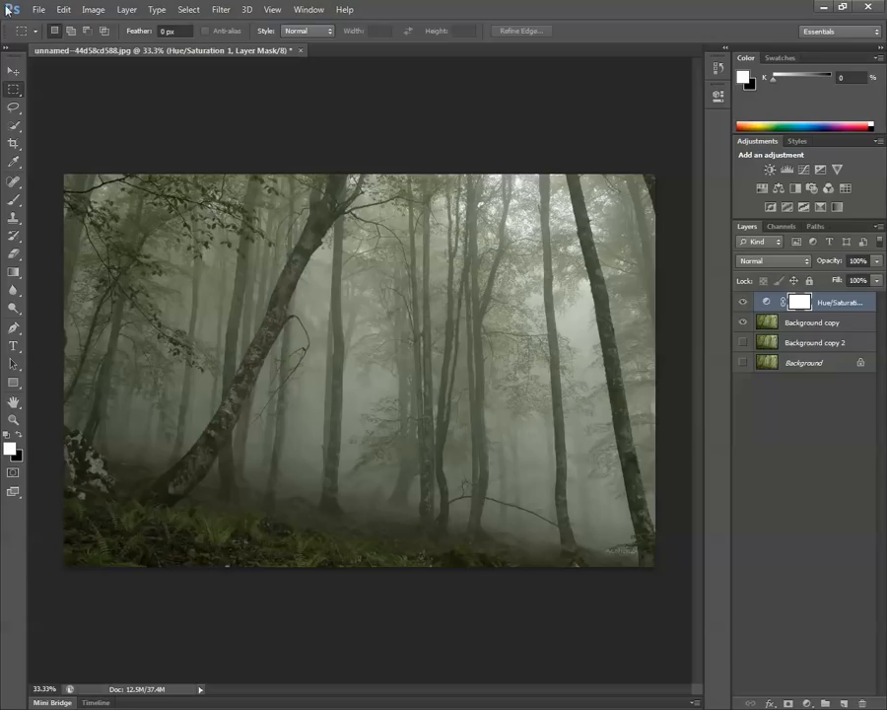
# Reset the Essentials workspace to its default panel layout.
pyautogui.click(306, 10)
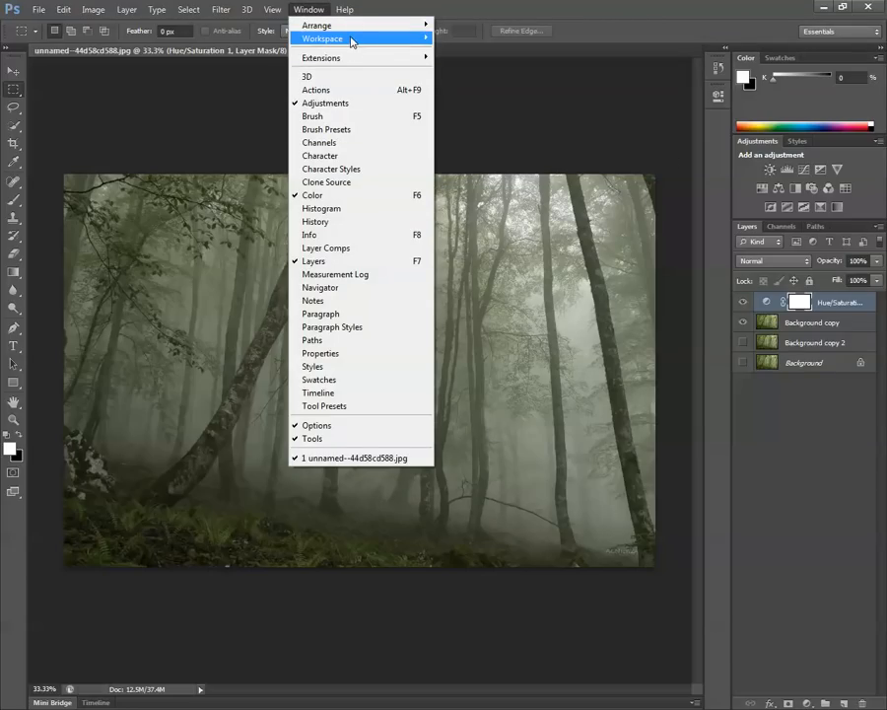
pyautogui.moveTo(352, 40)
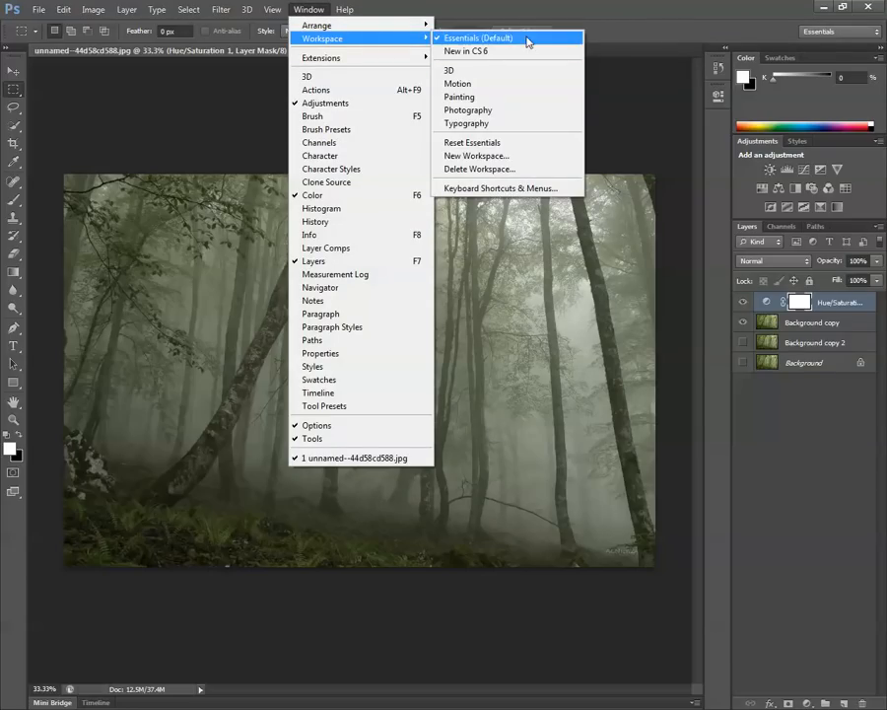
pyautogui.click(537, 143)
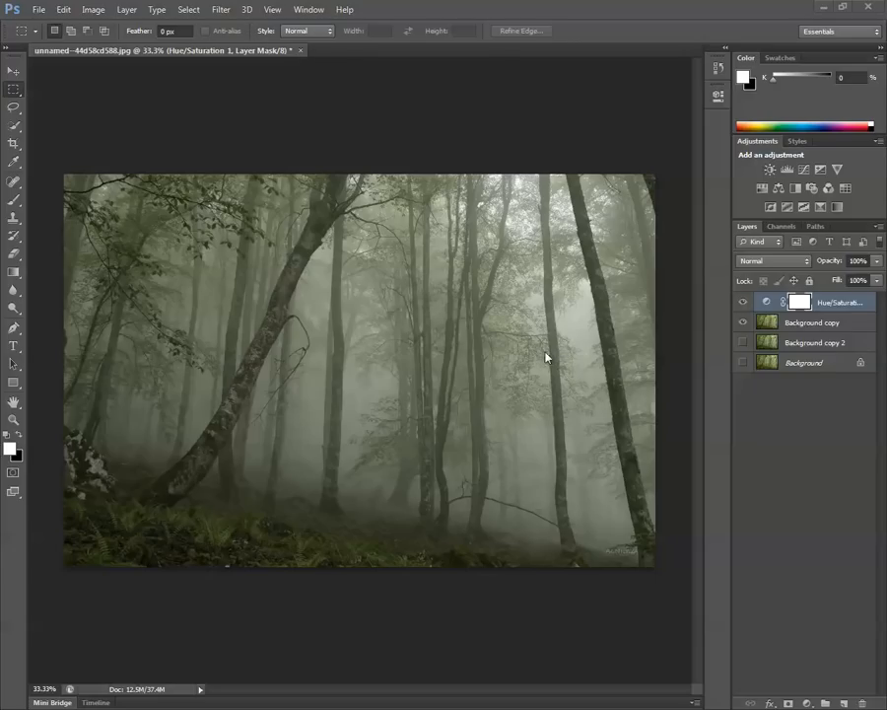
# Add a Curves adjustment layer with the default settings above the Hue/Saturation layer.
pyautogui.click(192, 9)
pyautogui.moveTo(126, 10)
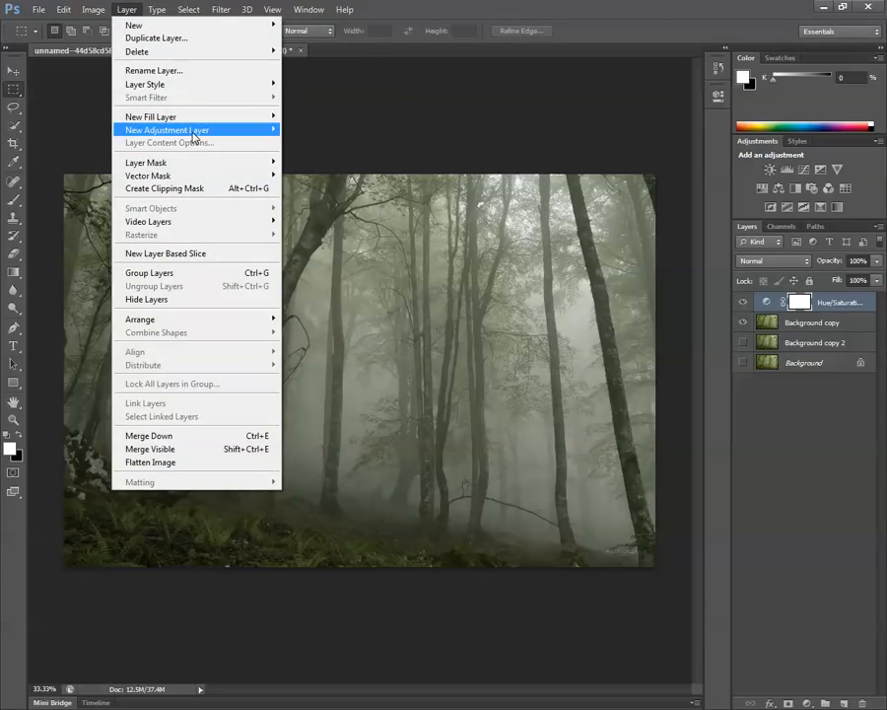
pyautogui.moveTo(217, 130)
pyautogui.click(339, 158)
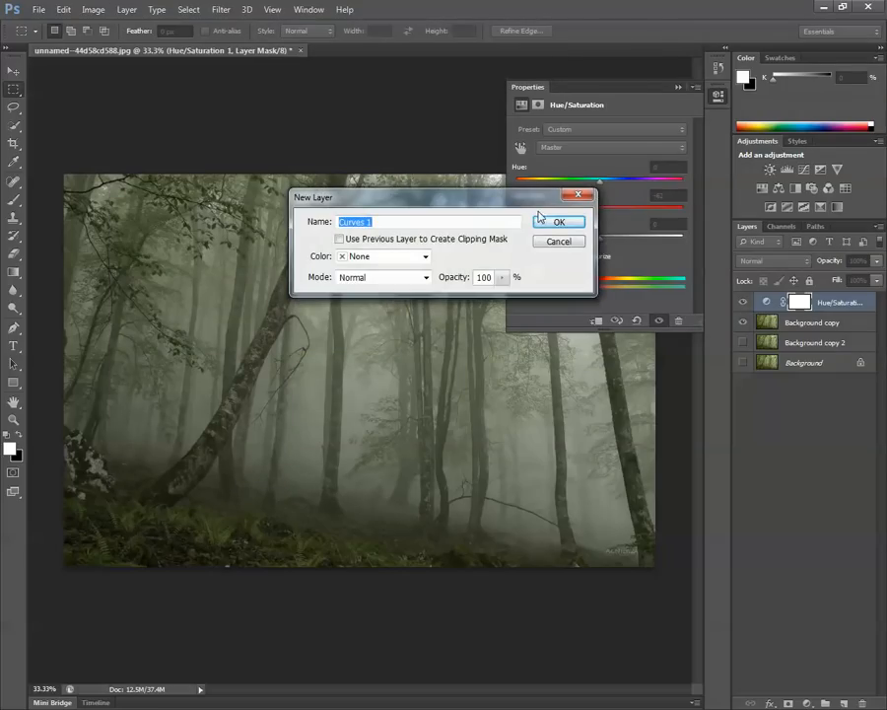
pyautogui.click(558, 223)
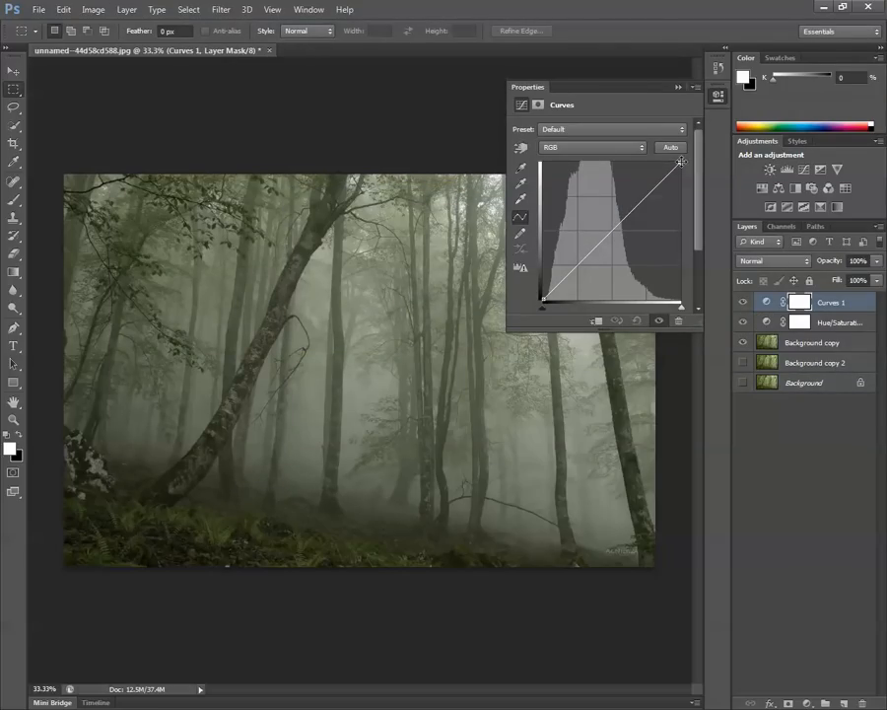
# Darken the forest by lowering the RGB curve's white end to about a quarter of full output, keeping the curve nearly straight.
pyautogui.moveTo(679, 162); pyautogui.dragTo(697, 265)
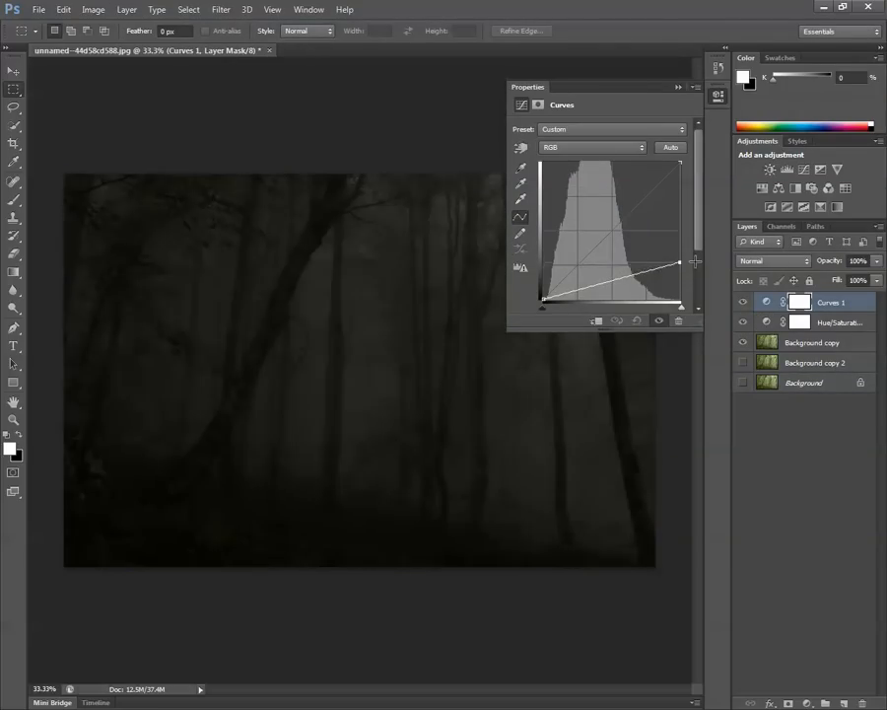
pyautogui.moveTo(640, 275)
pyautogui.mouseDown()
pyautogui.moveTo(638, 287)
pyautogui.moveTo(640, 279)
pyautogui.mouseUp()
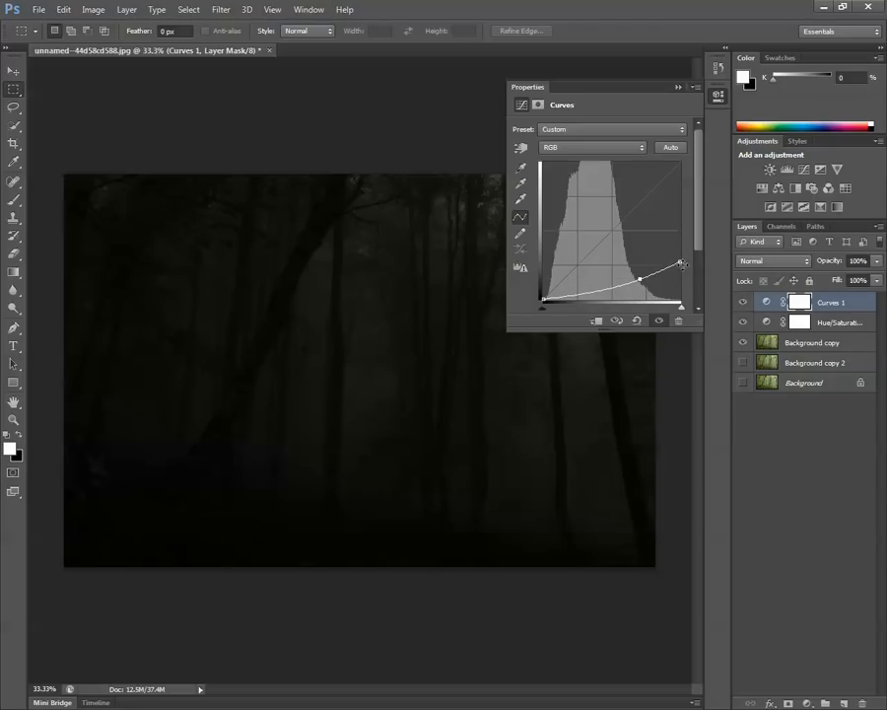
pyautogui.moveTo(680, 260); pyautogui.dragTo(629, 277)
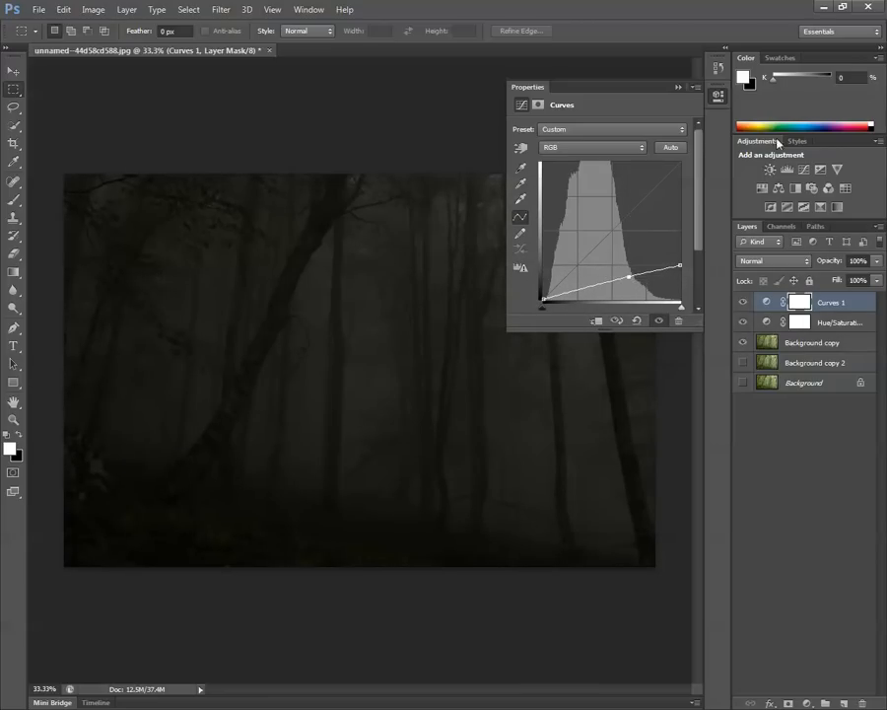
pyautogui.click(678, 88)
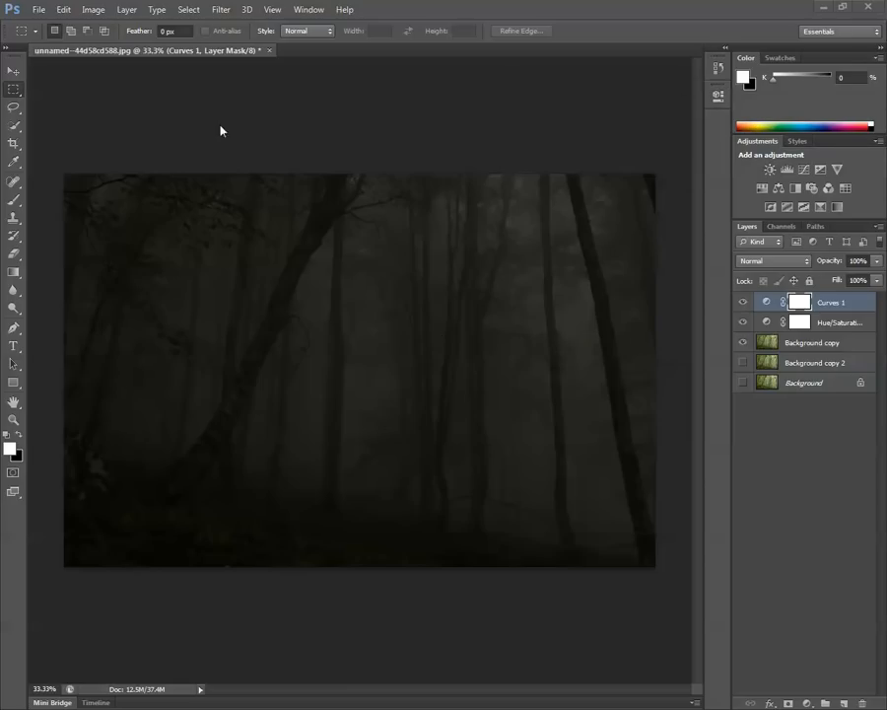
# Add a Color Balance adjustment layer above Curves 1 and set its midtones to Magenta–Green -11 and Yellow–Blue -10.
pyautogui.click(155, 9)
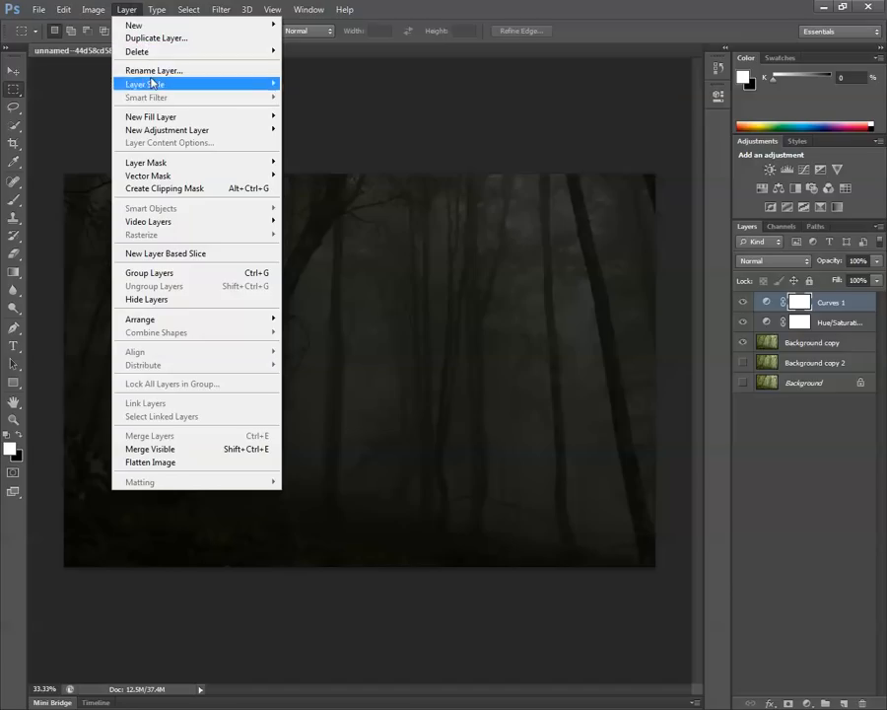
pyautogui.moveTo(168, 131)
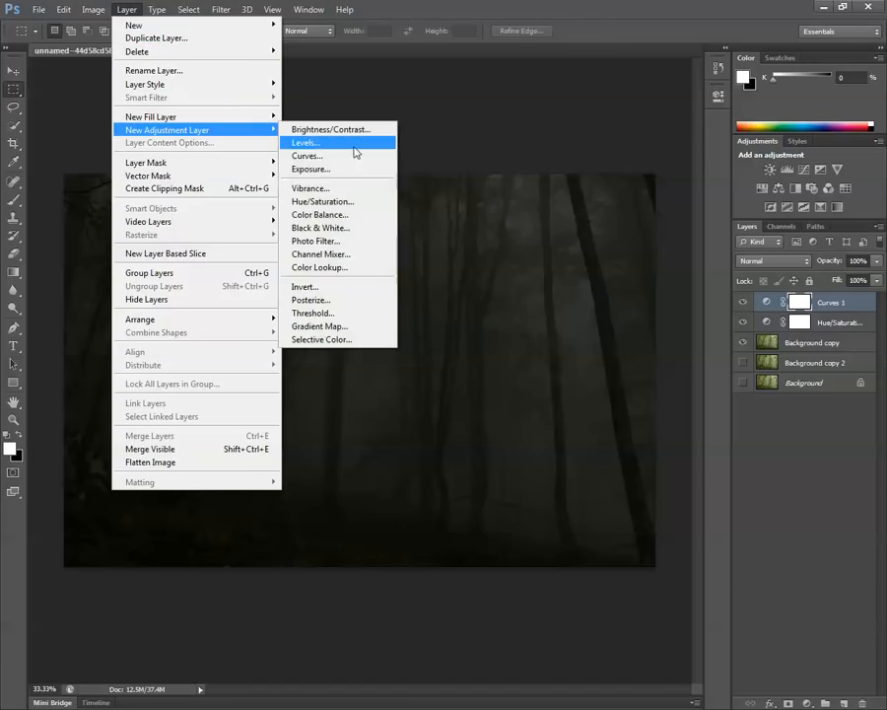
pyautogui.click(349, 214)
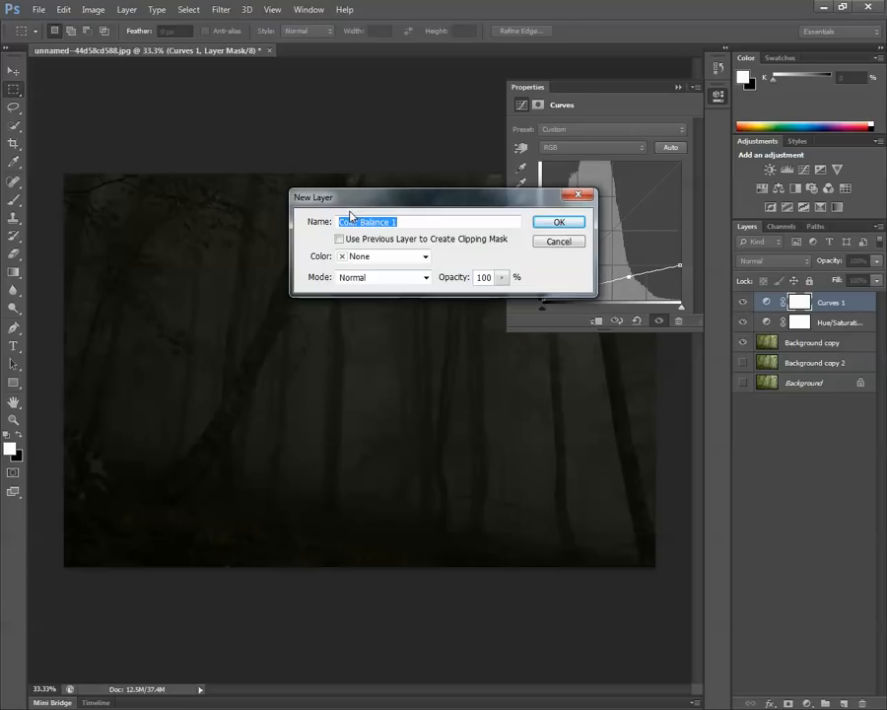
pyautogui.click(560, 222)
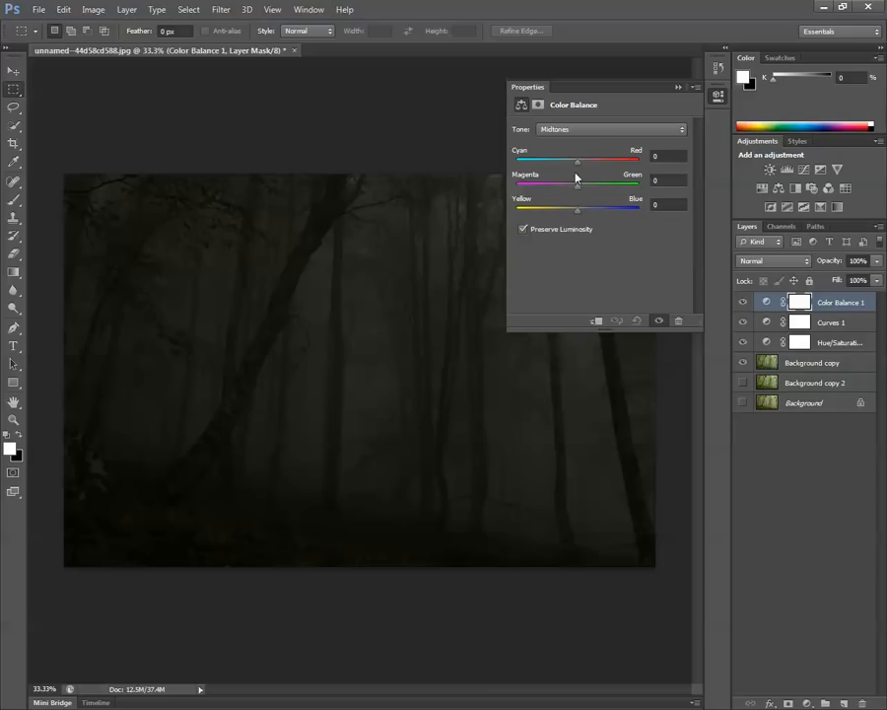
pyautogui.moveTo(574, 167); pyautogui.dragTo(567, 222)
# Set the Color Balance shadows to Cyan–Red -2 and shift the highlights slightly toward red.
pyautogui.click(590, 130)
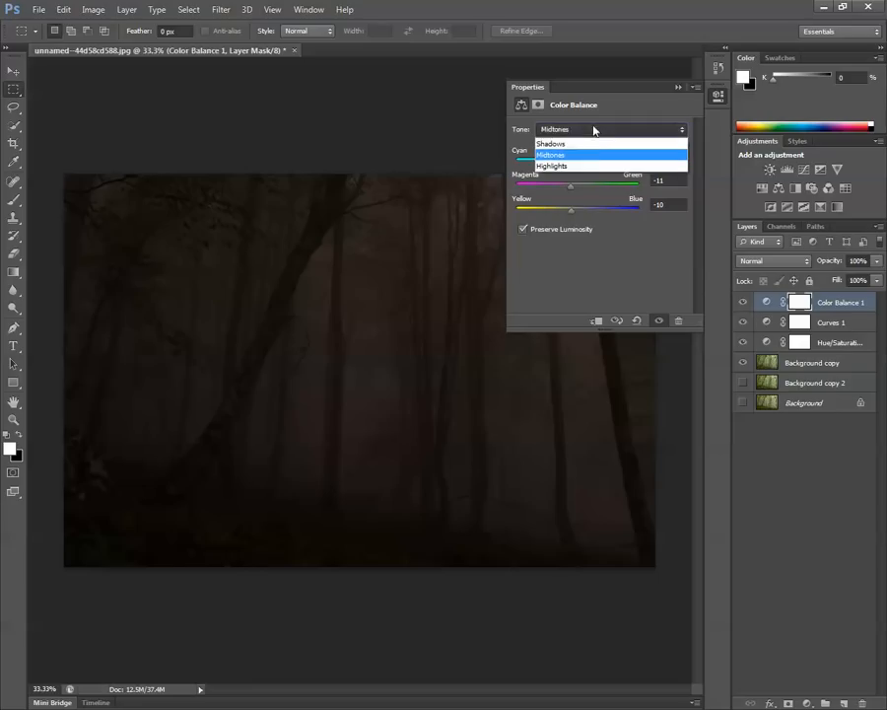
pyautogui.click(595, 144)
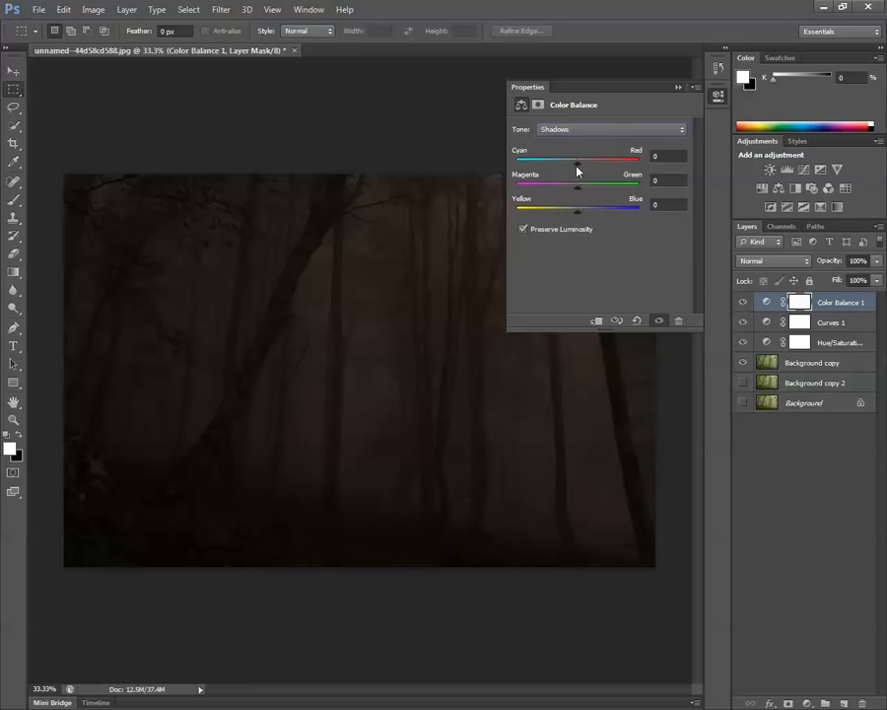
pyautogui.moveTo(573, 165); pyautogui.dragTo(578, 165)
pyautogui.click(594, 129)
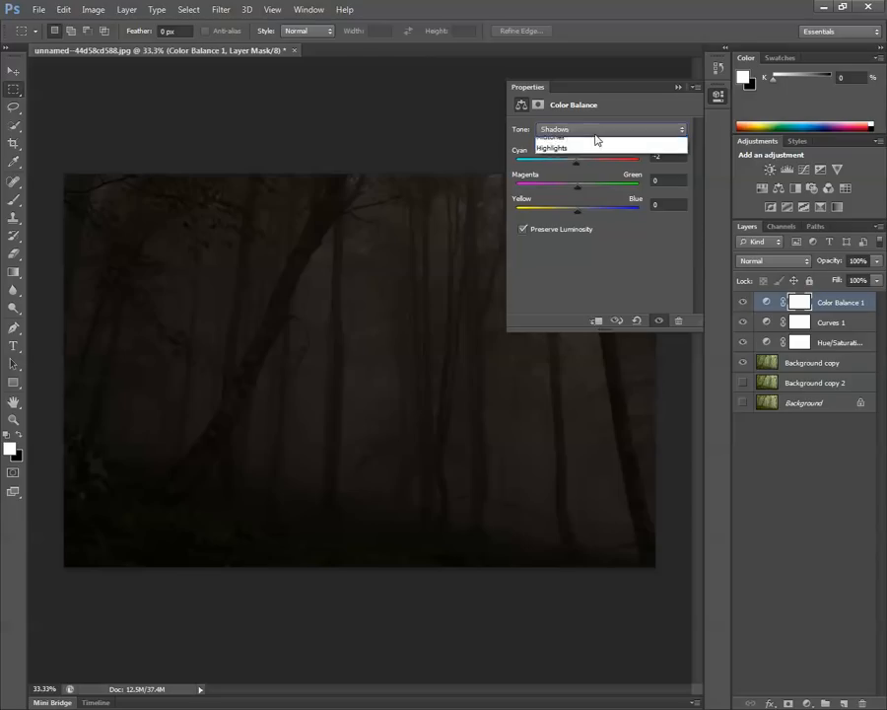
pyautogui.click(597, 169)
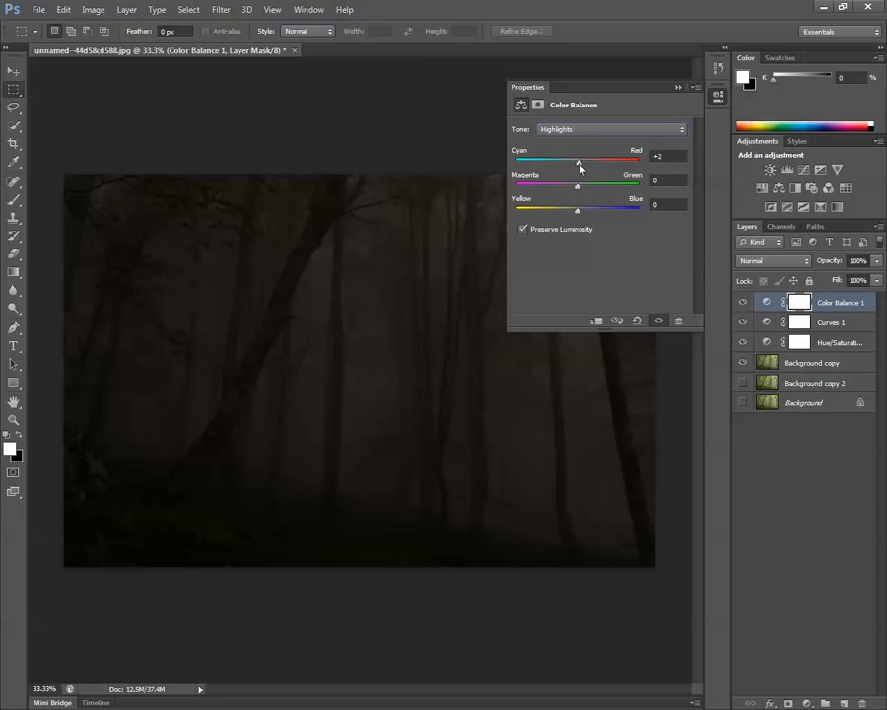
pyautogui.moveTo(578, 161); pyautogui.dragTo(585, 162)
pyautogui.click(678, 87)
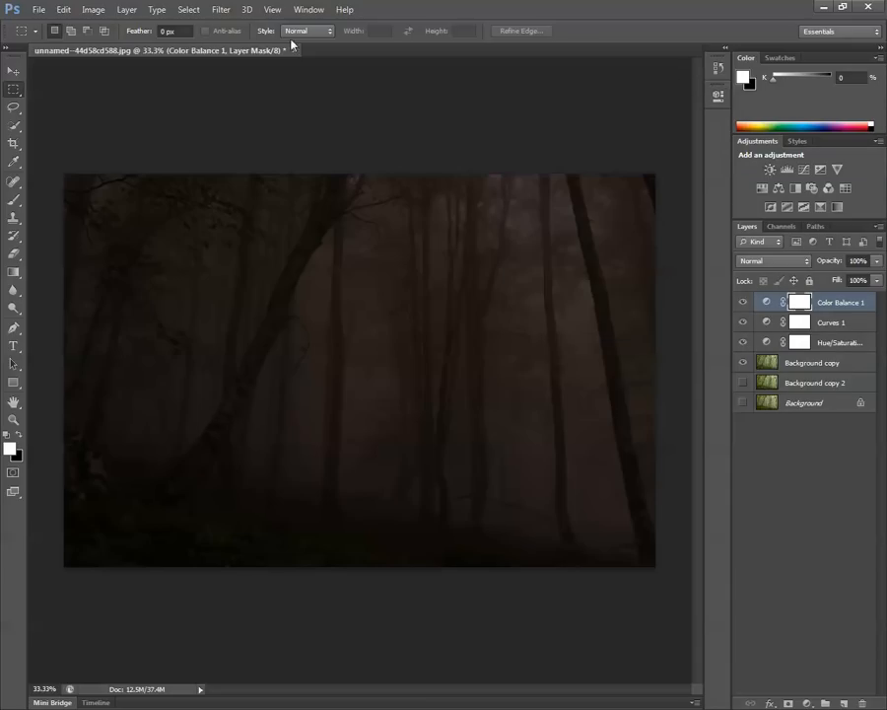
# Add a Brightness/Contrast adjustment layer above the Color Balance layer.
pyautogui.click(133, 9)
pyautogui.moveTo(103, 9)
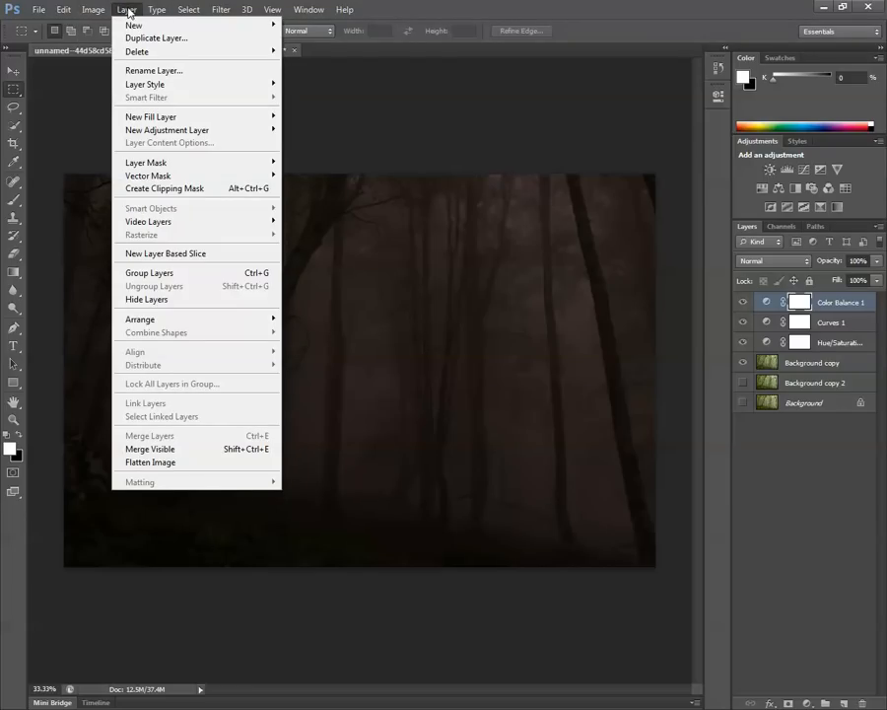
pyautogui.moveTo(173, 130)
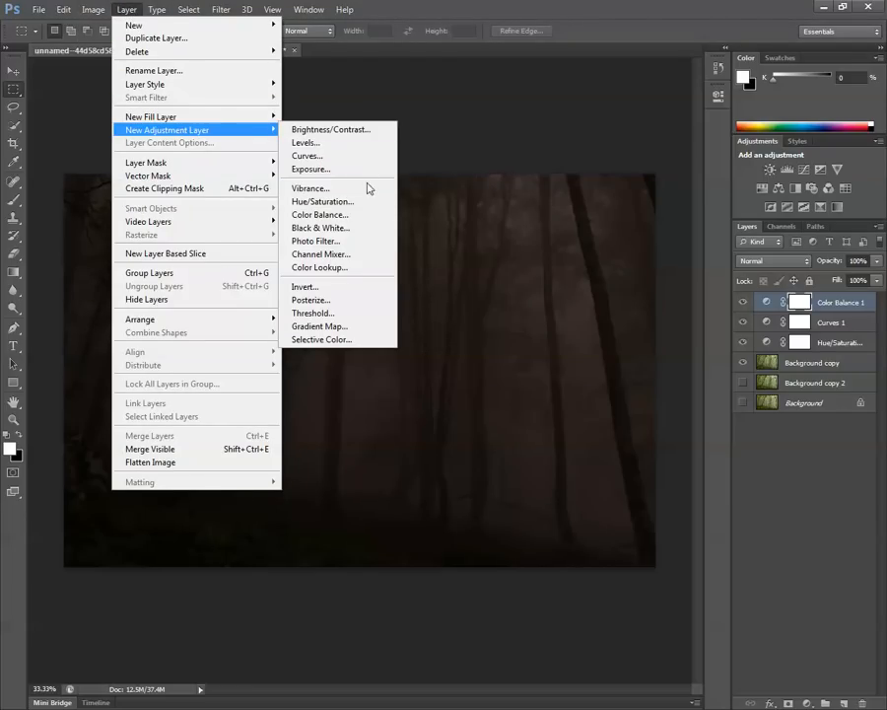
pyautogui.click(361, 130)
pyautogui.click(558, 221)
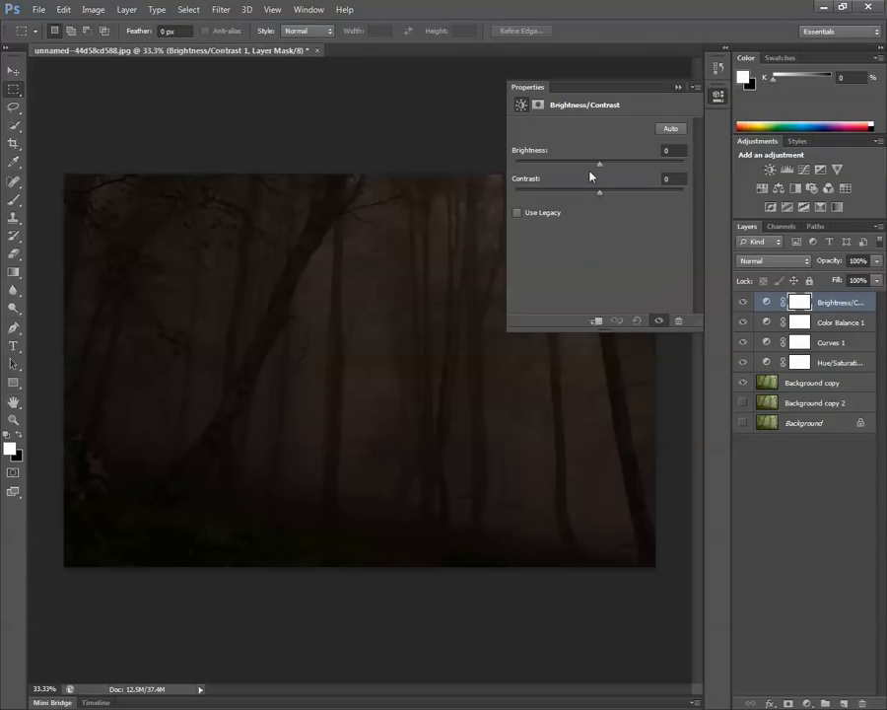
# Set the Brightness/Contrast layer's brightness to -14 and contrast to 14.
pyautogui.moveTo(599, 170); pyautogui.dragTo(579, 168)
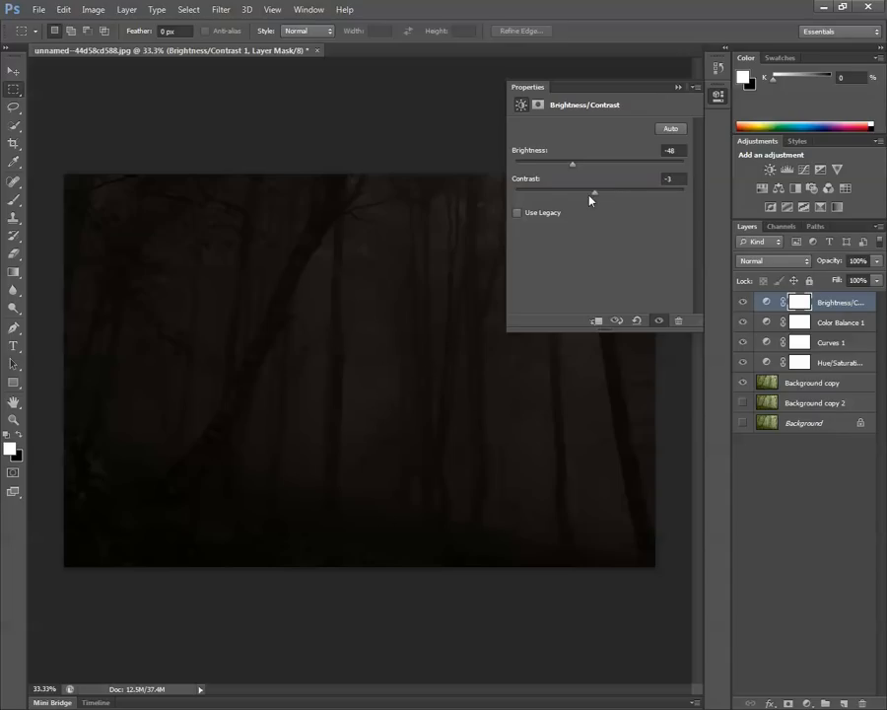
pyautogui.moveTo(590, 200); pyautogui.dragTo(638, 202)
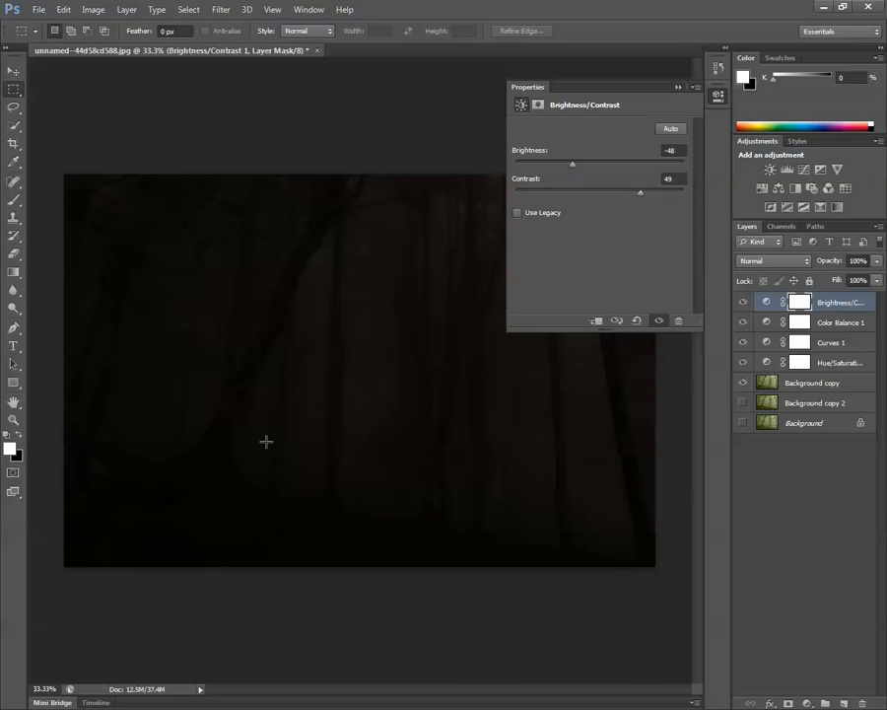
pyautogui.moveTo(642, 201); pyautogui.dragTo(612, 199)
pyautogui.moveTo(587, 168); pyautogui.dragTo(594, 166)
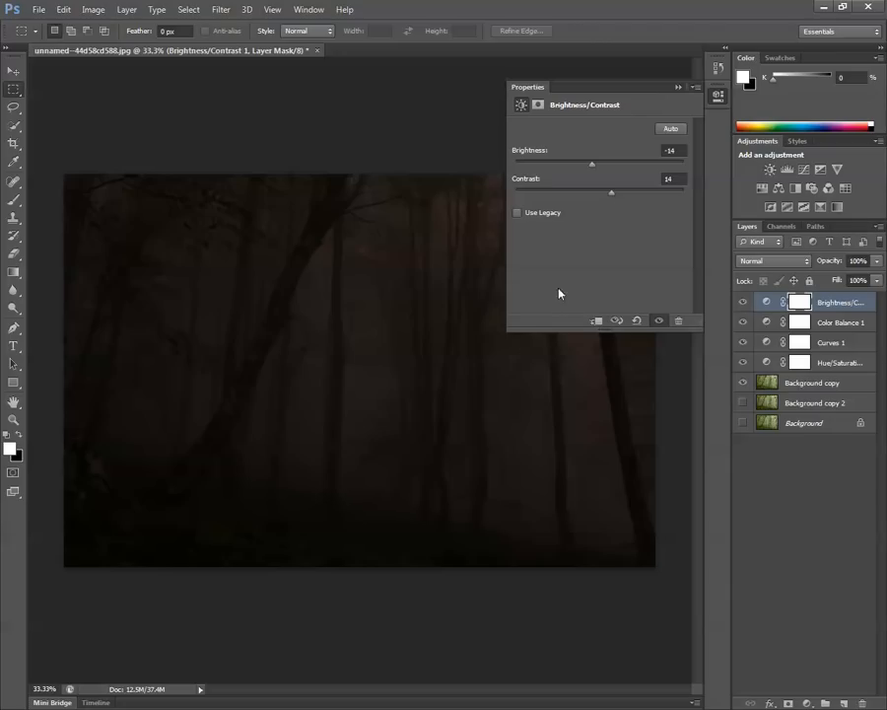
pyautogui.click(679, 87)
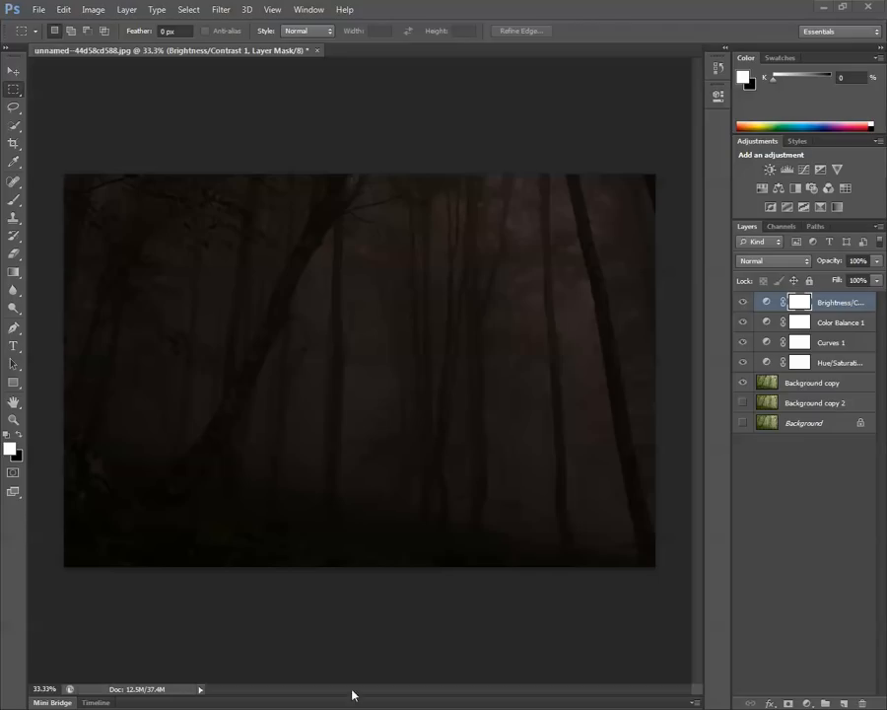
# Choose the Burn tool with Midtones range, set its exposure to 16%, and try it on the leaning tree trunk.
pyautogui.hotkey('ctrl', '+')
pyautogui.hotkey('ctrl', '+')
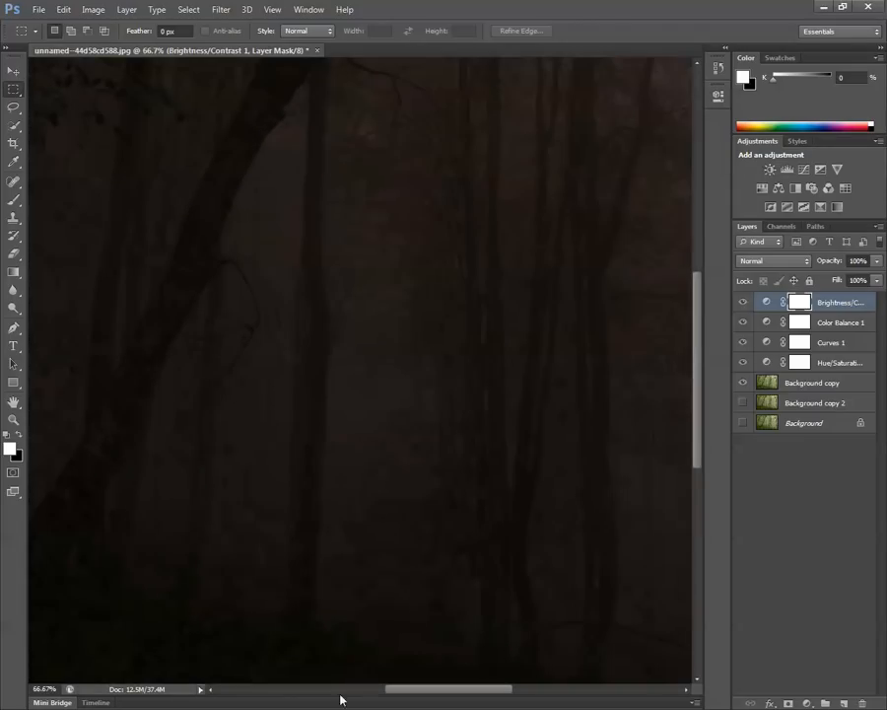
pyautogui.moveTo(443, 690); pyautogui.dragTo(388, 688)
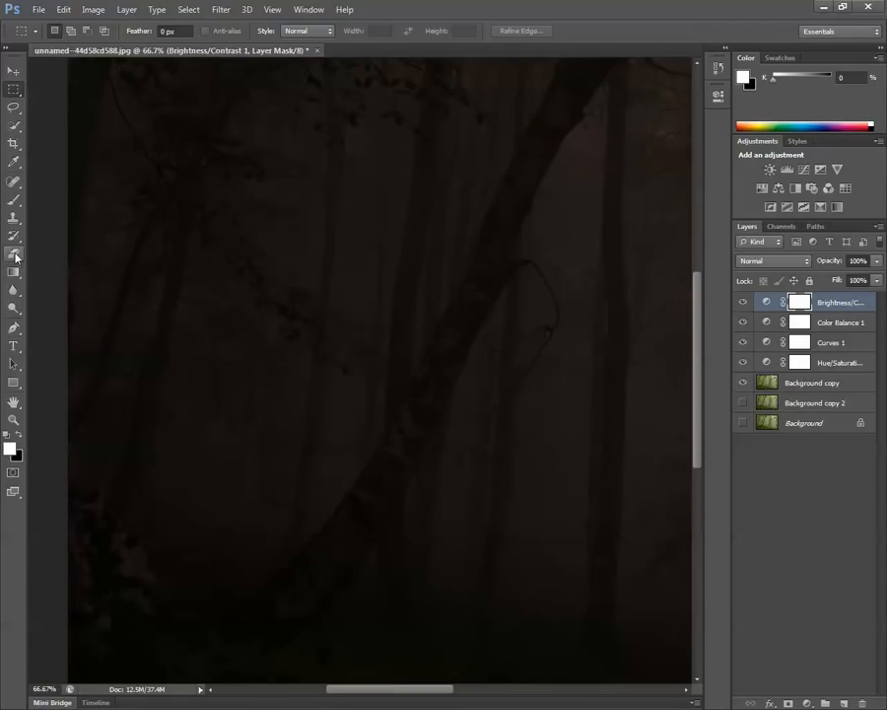
pyautogui.click(14, 291)
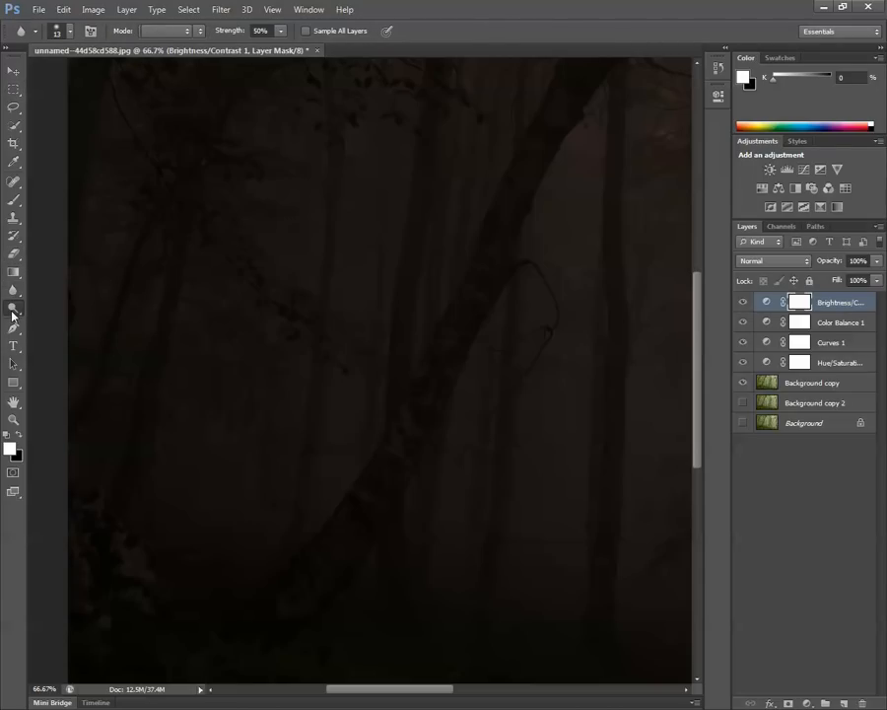
pyautogui.click(14, 307)
pyautogui.click(68, 319)
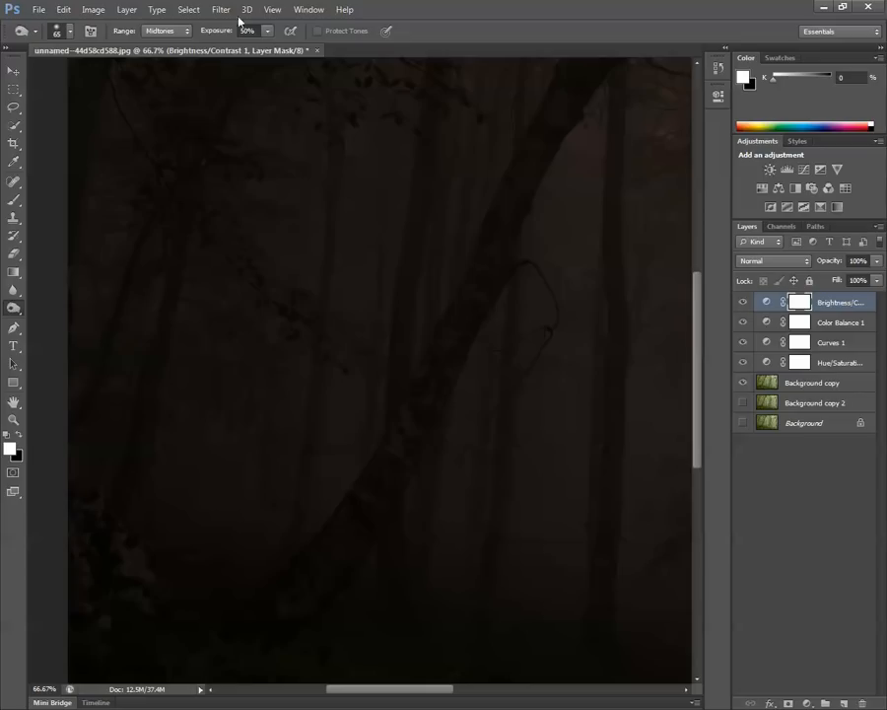
pyautogui.click(268, 31)
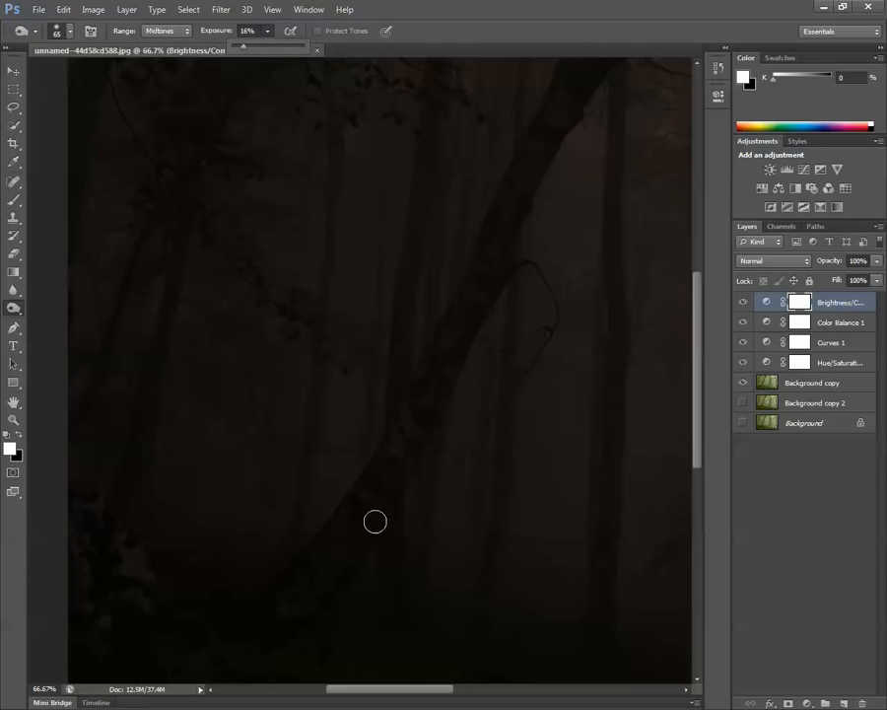
pyautogui.click(354, 490)
pyautogui.moveTo(329, 579)
pyautogui.mouseDown()
pyautogui.moveTo(331, 544)
pyautogui.moveTo(322, 573)
pyautogui.moveTo(374, 481)
pyautogui.moveTo(380, 506)
pyautogui.moveTo(391, 460)
pyautogui.moveTo(392, 470)
pyautogui.moveTo(417, 415)
pyautogui.moveTo(430, 408)
pyautogui.moveTo(380, 463)
pyautogui.moveTo(422, 408)
pyautogui.moveTo(416, 434)
pyautogui.mouseUp()
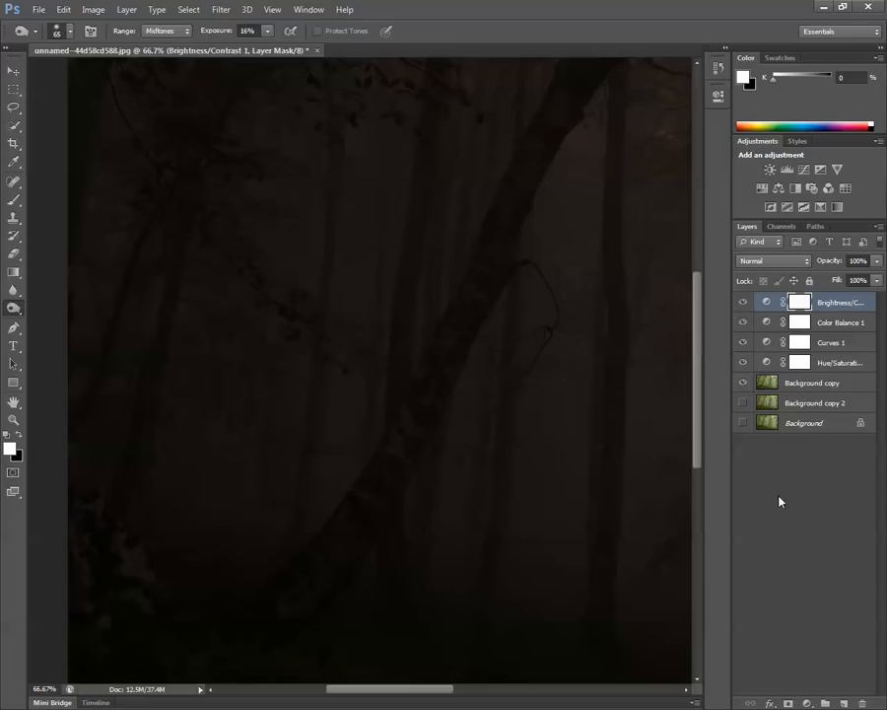
# Burn the large leaning tree trunk darker along its length on the Background copy layer.
pyautogui.click(778, 384)
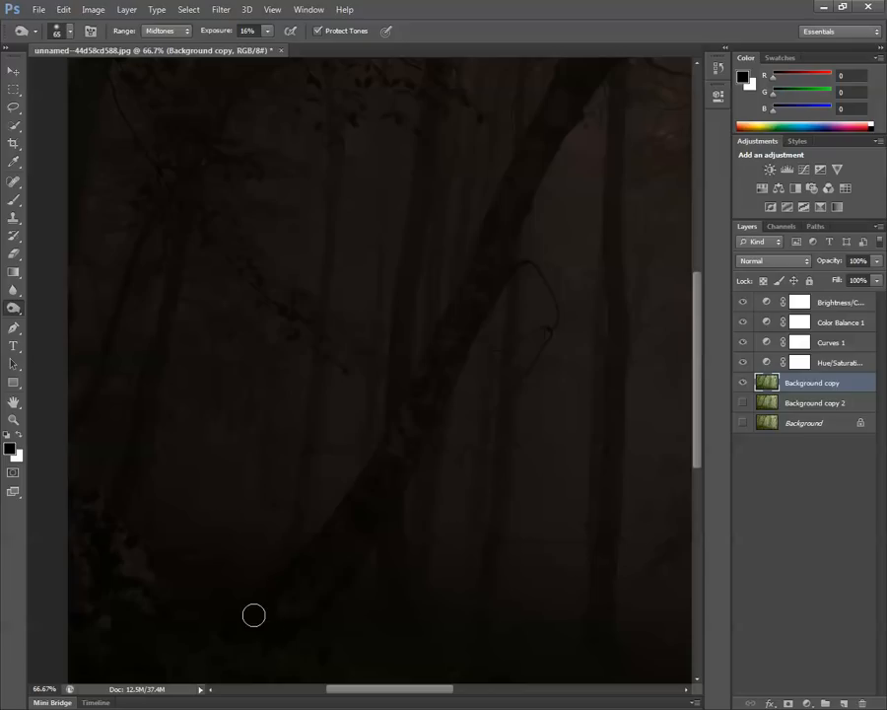
pyautogui.moveTo(386, 455)
pyautogui.mouseDown()
pyautogui.moveTo(420, 422)
pyautogui.moveTo(398, 474)
pyautogui.moveTo(409, 416)
pyautogui.moveTo(377, 472)
pyautogui.moveTo(414, 449)
pyautogui.moveTo(402, 443)
pyautogui.moveTo(406, 418)
pyautogui.moveTo(427, 402)
pyautogui.moveTo(442, 355)
pyautogui.moveTo(412, 414)
pyautogui.moveTo(457, 351)
pyautogui.moveTo(424, 394)
pyautogui.moveTo(424, 432)
pyautogui.moveTo(451, 340)
pyautogui.moveTo(442, 345)
pyautogui.moveTo(461, 320)
pyautogui.moveTo(453, 366)
pyautogui.mouseUp()
pyautogui.scroll(2, 542, 306)
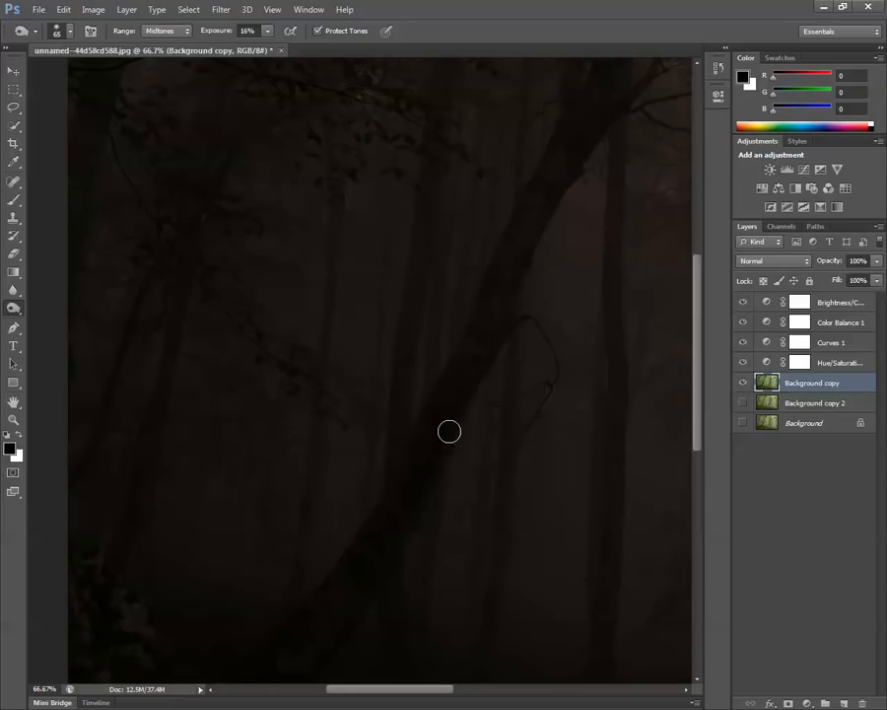
pyautogui.moveTo(444, 363)
pyautogui.mouseDown()
pyautogui.moveTo(458, 407)
pyautogui.moveTo(483, 304)
pyautogui.moveTo(490, 337)
pyautogui.moveTo(487, 309)
pyautogui.moveTo(484, 336)
pyautogui.moveTo(463, 365)
pyautogui.moveTo(471, 360)
pyautogui.moveTo(392, 481)
pyautogui.moveTo(350, 595)
pyautogui.mouseUp()
pyautogui.scroll(3, 475, 408)
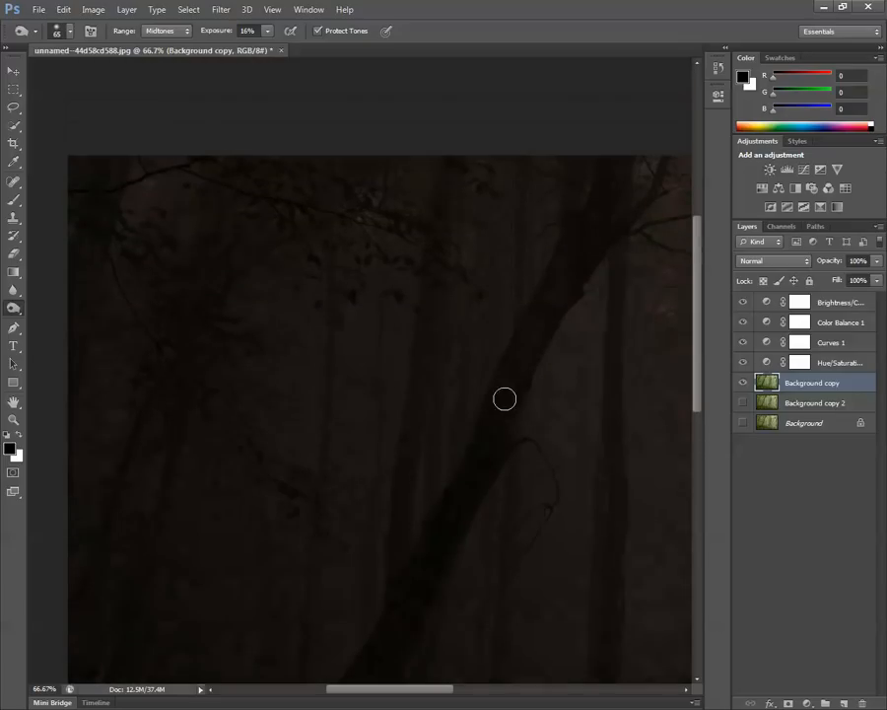
pyautogui.moveTo(494, 428)
pyautogui.mouseDown()
pyautogui.moveTo(540, 312)
pyautogui.moveTo(476, 490)
pyautogui.moveTo(504, 411)
pyautogui.moveTo(494, 420)
pyautogui.moveTo(479, 457)
pyautogui.moveTo(539, 319)
pyautogui.mouseUp()
# Burn the upright trunks on either side of the leaning tree and the trunk near the image's left edge.
pyautogui.scroll(-2, 434, 503)
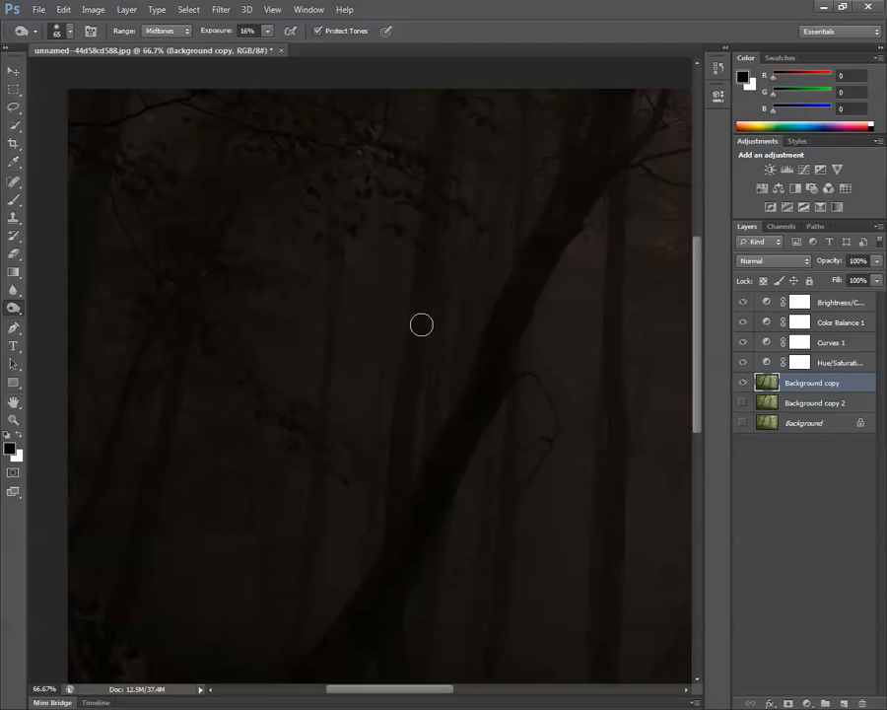
pyautogui.moveTo(423, 276)
pyautogui.mouseDown()
pyautogui.moveTo(409, 462)
pyautogui.moveTo(404, 391)
pyautogui.moveTo(393, 538)
pyautogui.moveTo(401, 353)
pyautogui.moveTo(425, 284)
pyautogui.moveTo(437, 200)
pyautogui.mouseUp()
pyautogui.scroll(-1, 608, 481)
pyautogui.moveTo(620, 564)
pyautogui.mouseDown()
pyautogui.moveTo(609, 483)
pyautogui.moveTo(607, 630)
pyautogui.moveTo(613, 377)
pyautogui.moveTo(614, 584)
pyautogui.moveTo(601, 653)
pyautogui.moveTo(608, 629)
pyautogui.mouseUp()
pyautogui.scroll(-1, 605, 602)
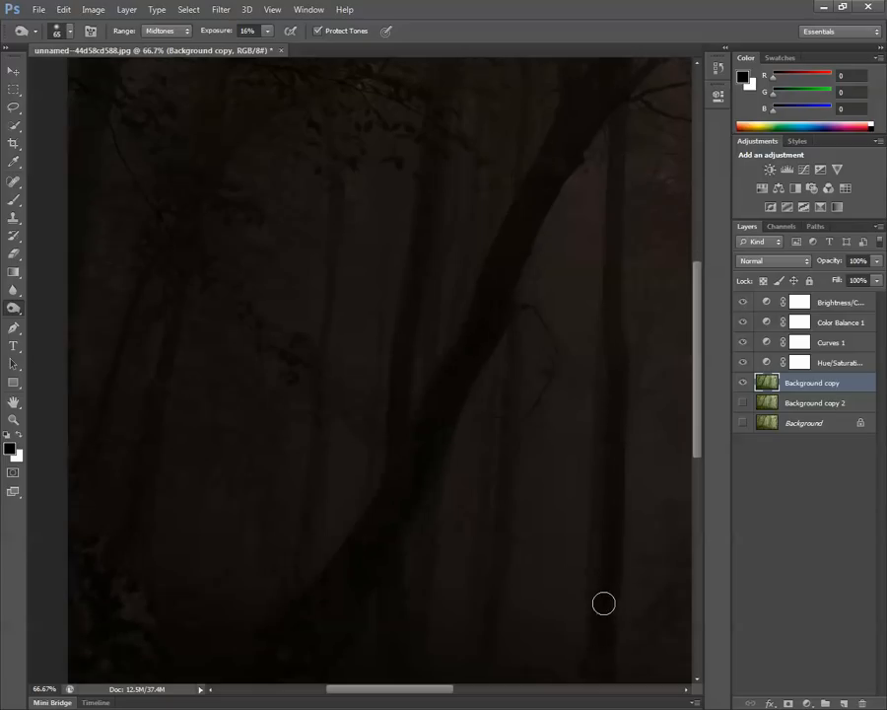
pyautogui.moveTo(160, 451)
pyautogui.mouseDown()
pyautogui.moveTo(131, 552)
pyautogui.moveTo(146, 500)
pyautogui.moveTo(143, 568)
pyautogui.moveTo(152, 406)
pyautogui.moveTo(141, 512)
pyautogui.moveTo(184, 285)
pyautogui.moveTo(140, 436)
pyautogui.moveTo(159, 471)
pyautogui.moveTo(146, 505)
pyautogui.mouseUp()
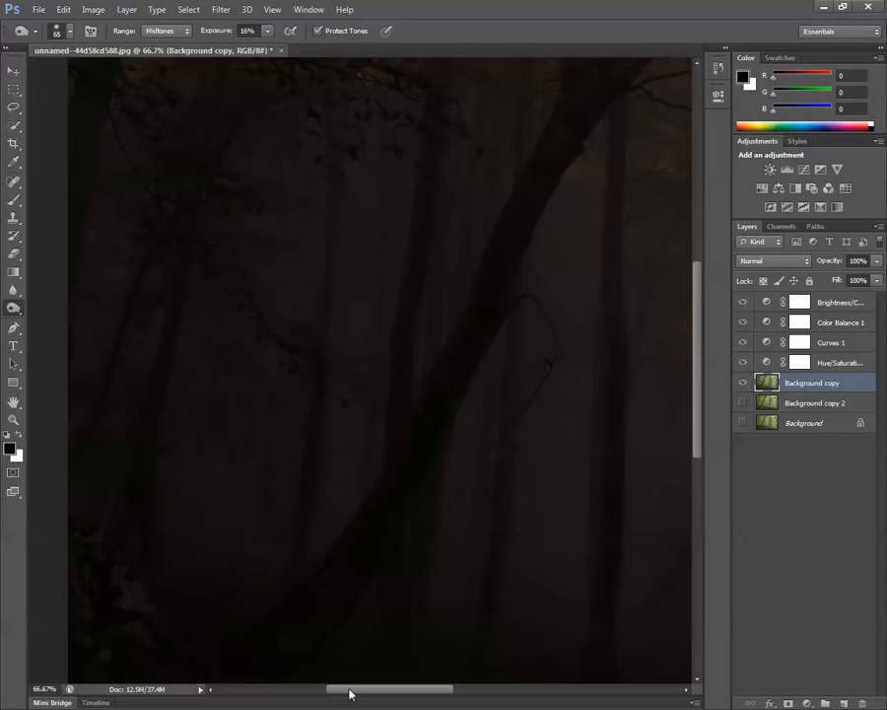
# Burn the upright and slanting trunks across the middle and right part of the forest darker on the Background copy layer.
pyautogui.moveTo(350, 693); pyautogui.dragTo(431, 693)
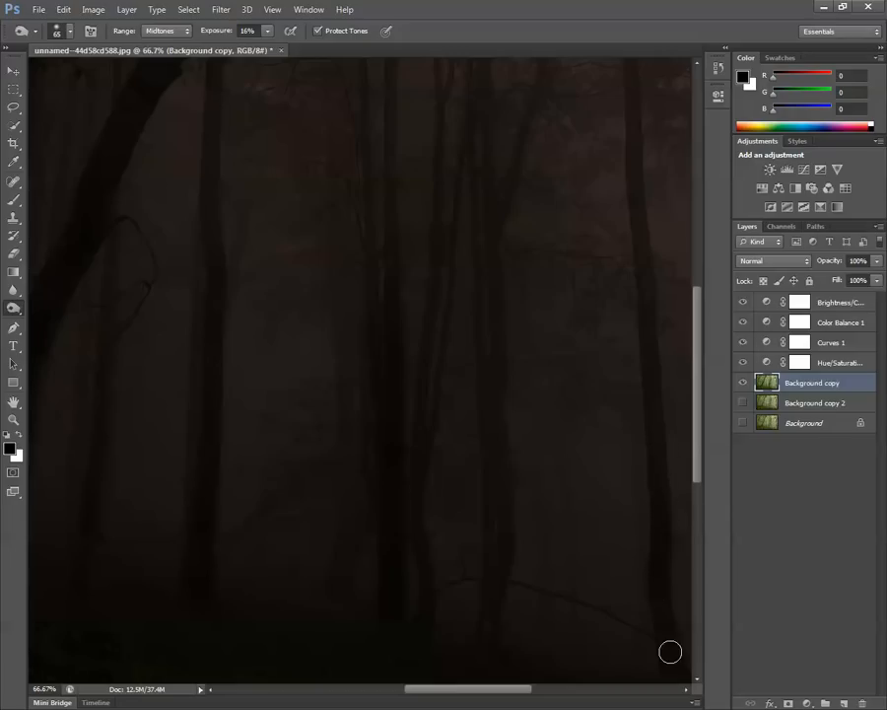
pyautogui.moveTo(526, 691); pyautogui.dragTo(567, 691)
pyautogui.moveTo(697, 426); pyautogui.dragTo(695, 432)
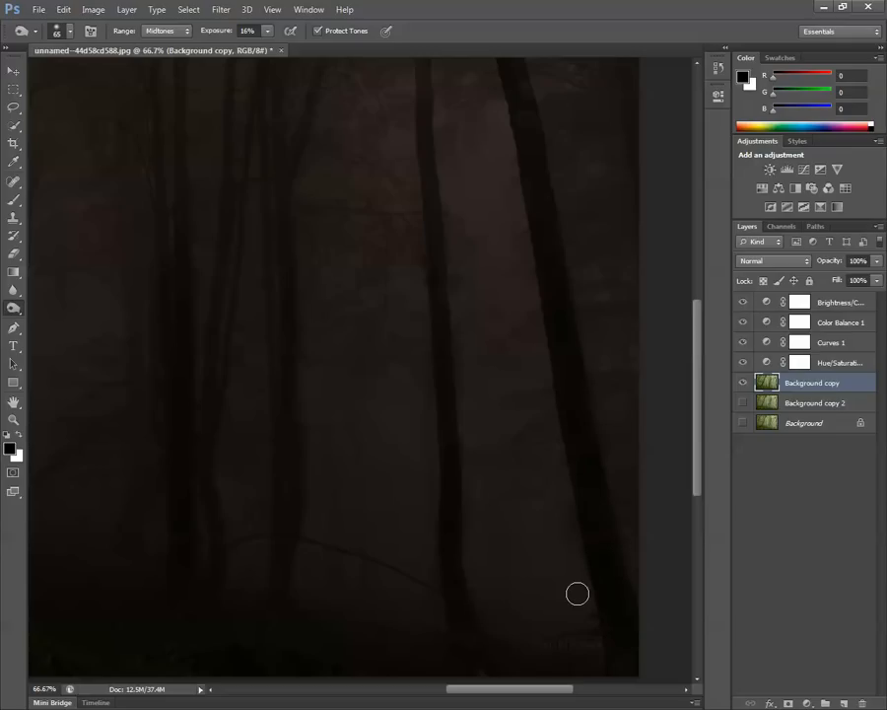
pyautogui.hotkey('ctrl', '-')
pyautogui.hotkey('ctrl', '-')
pyautogui.hotkey('ctrl', '-')
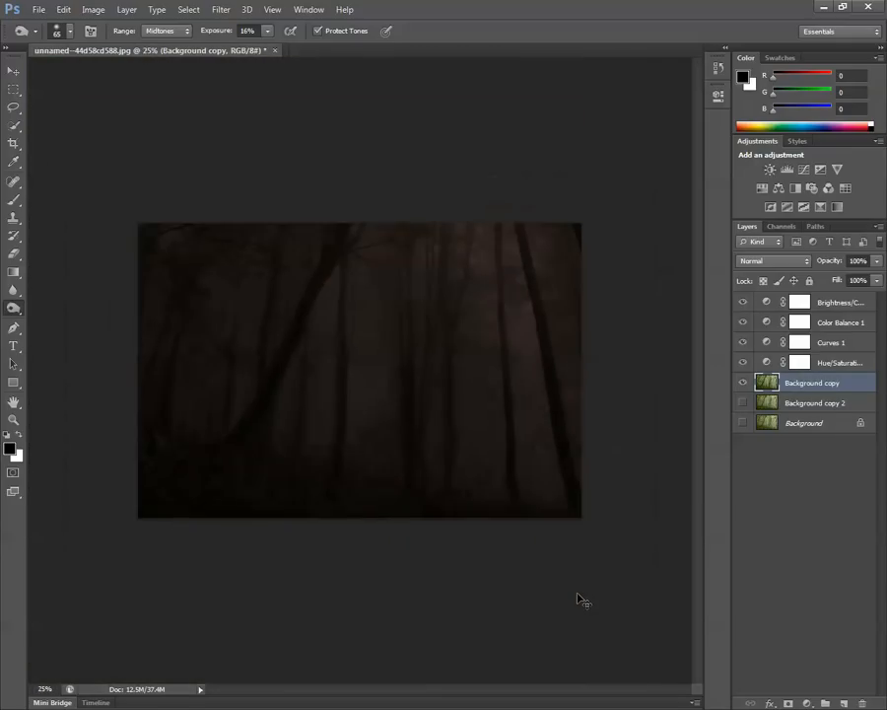
pyautogui.hotkey('ctrl', '+')
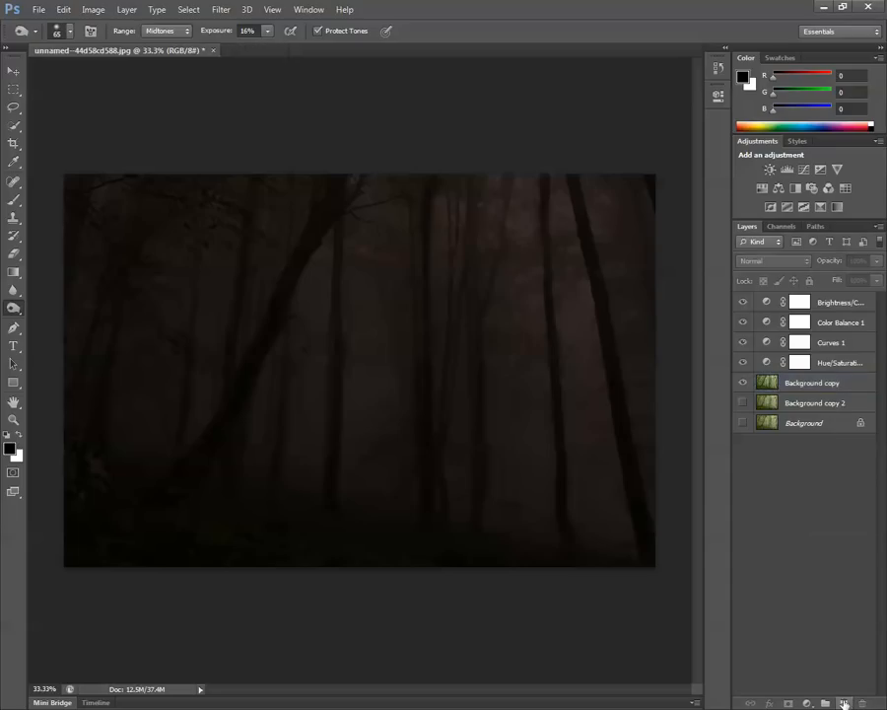
# Add a new layer above the adjustment layers and set up a soft round brush at 288 px with 0% hardness.
pyautogui.click(845, 703)
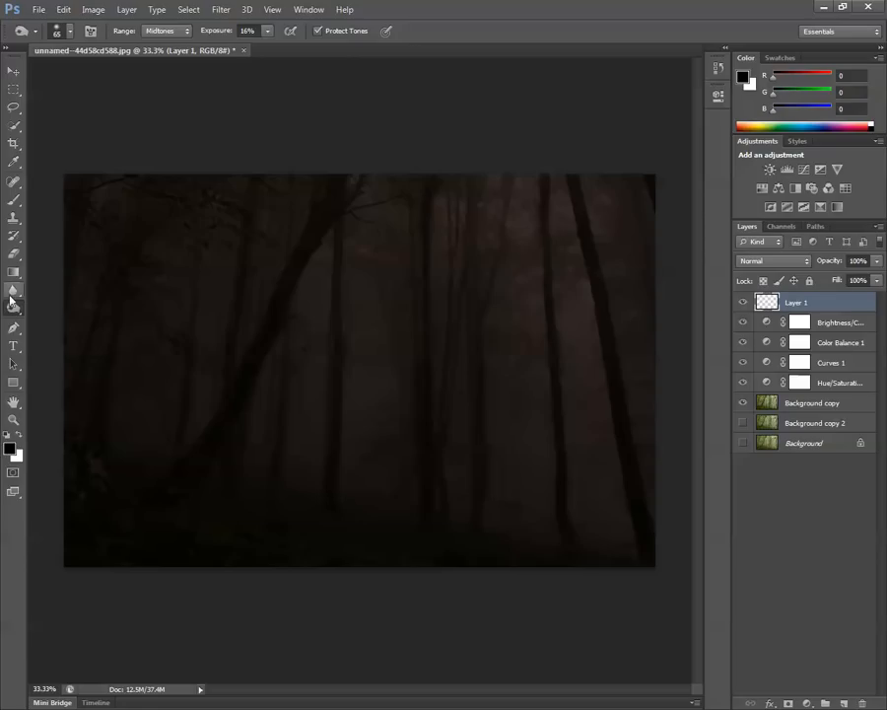
pyautogui.click(14, 203)
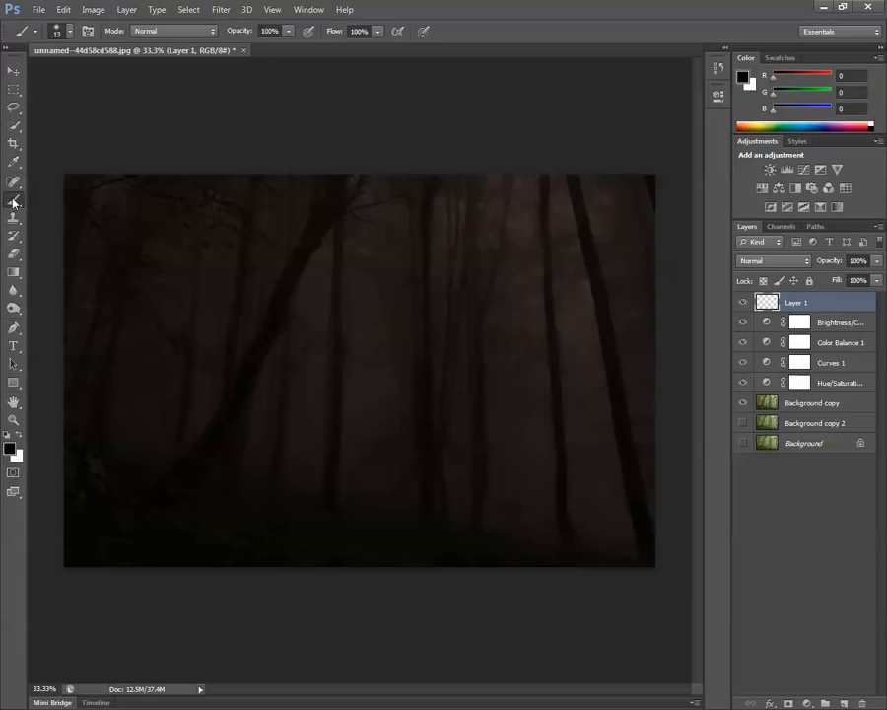
pyautogui.click(71, 33)
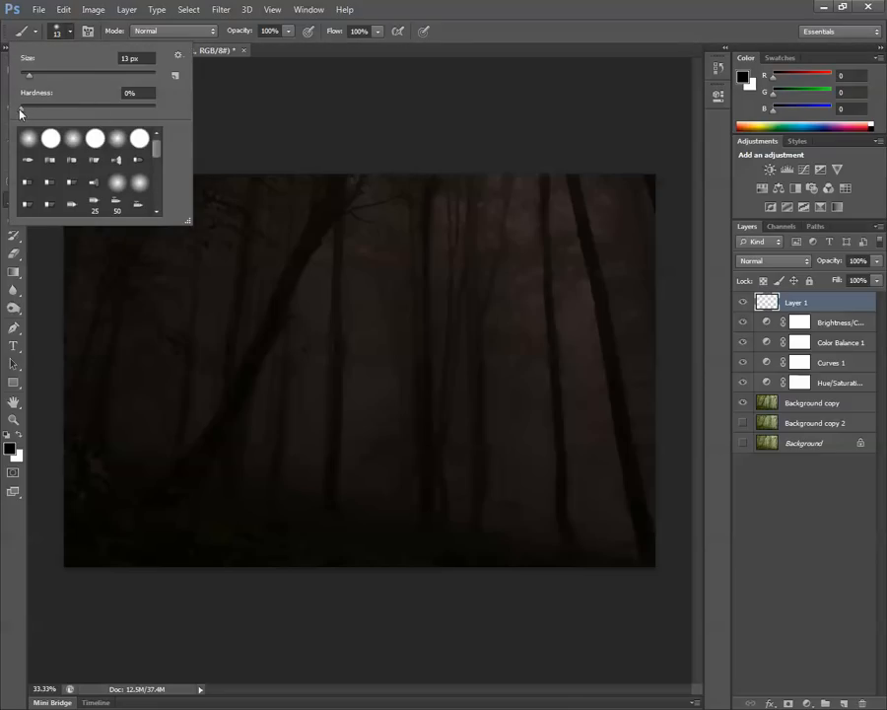
pyautogui.moveTo(28, 75); pyautogui.dragTo(39, 78)
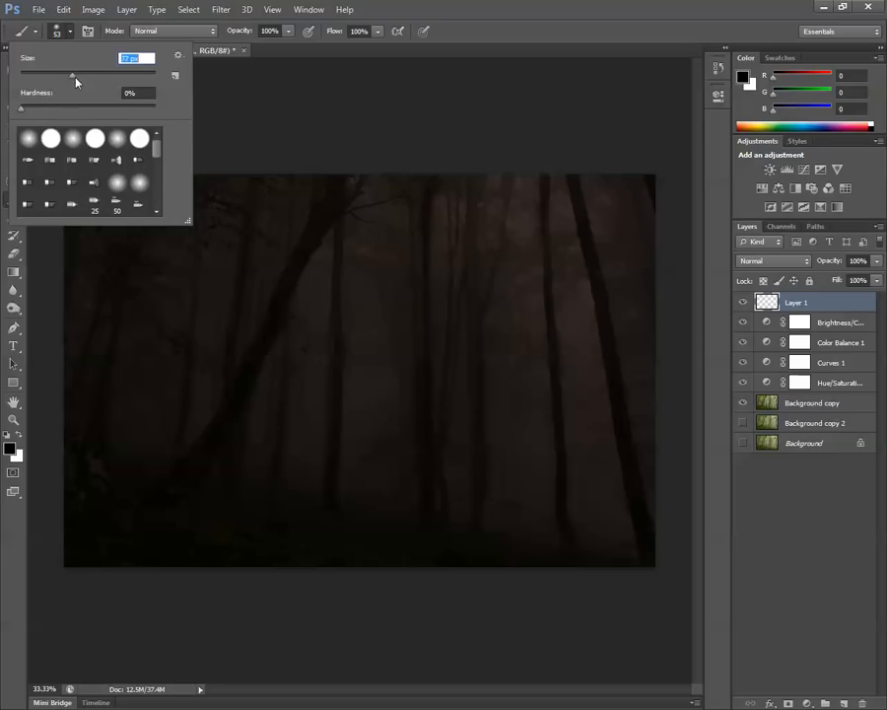
pyautogui.moveTo(76, 82); pyautogui.dragTo(99, 76)
pyautogui.moveTo(115, 79); pyautogui.dragTo(121, 77)
pyautogui.click(117, 184)
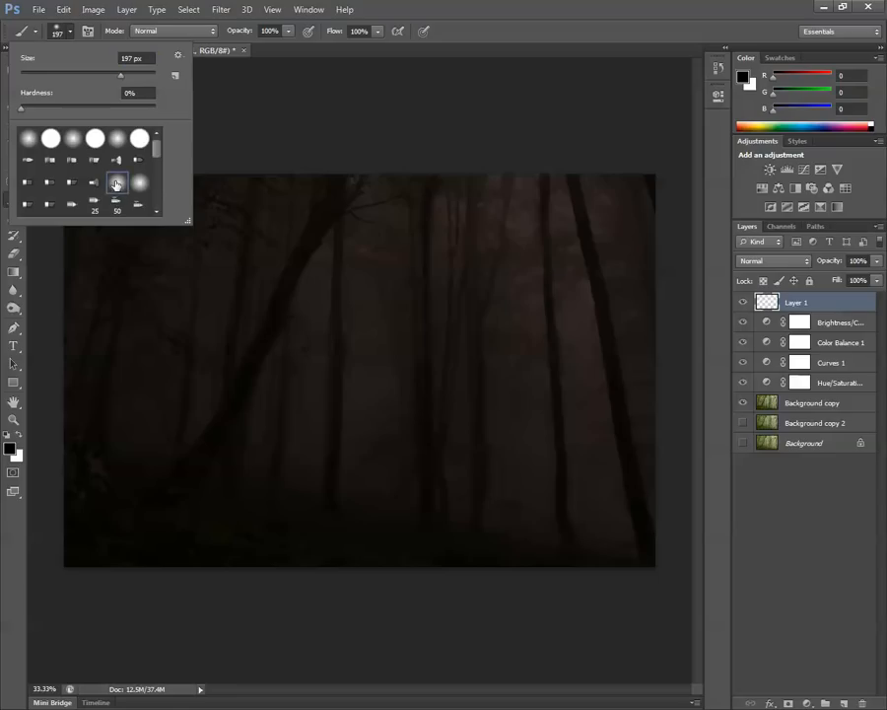
pyautogui.click(140, 184)
pyautogui.click(124, 141)
pyautogui.moveTo(120, 79); pyautogui.dragTo(129, 78)
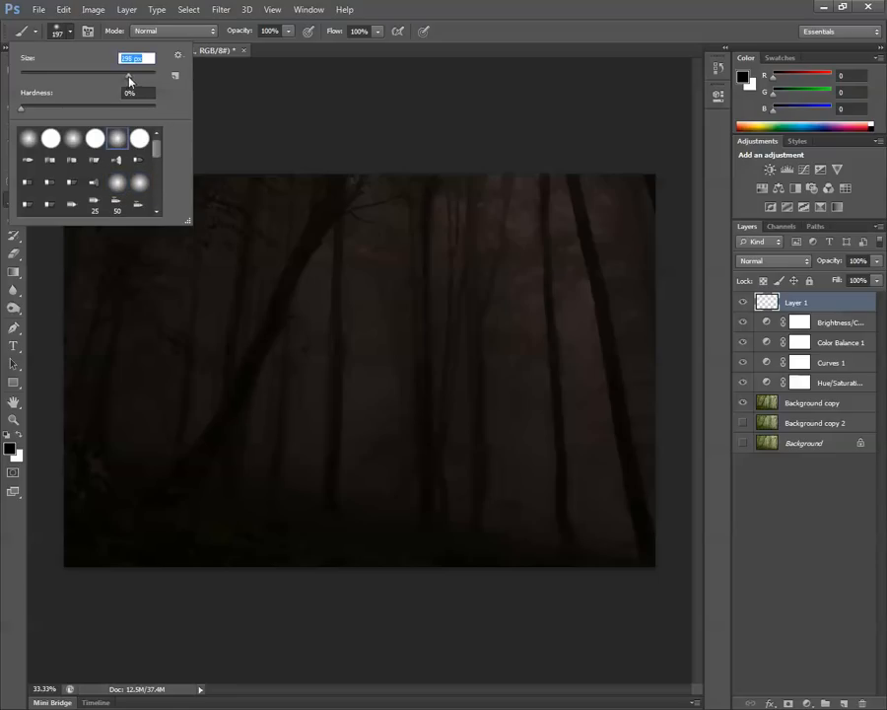
pyautogui.click(481, 6)
# Set the foreground colour to bright cyan 6afaff and return to the Brush tool.
pyautogui.click(9, 448)
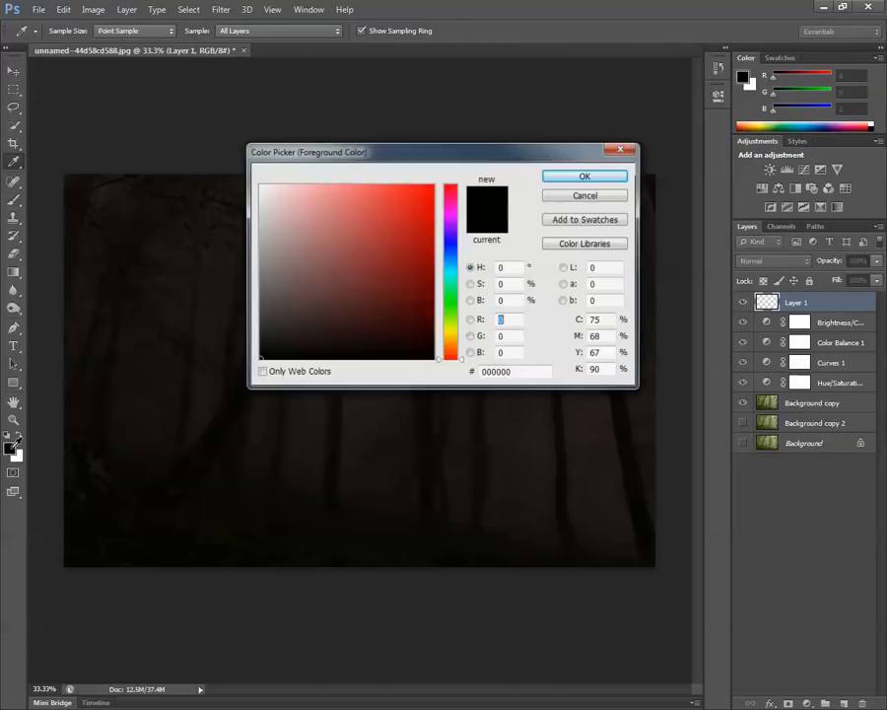
pyautogui.moveTo(463, 368); pyautogui.dragTo(462, 273)
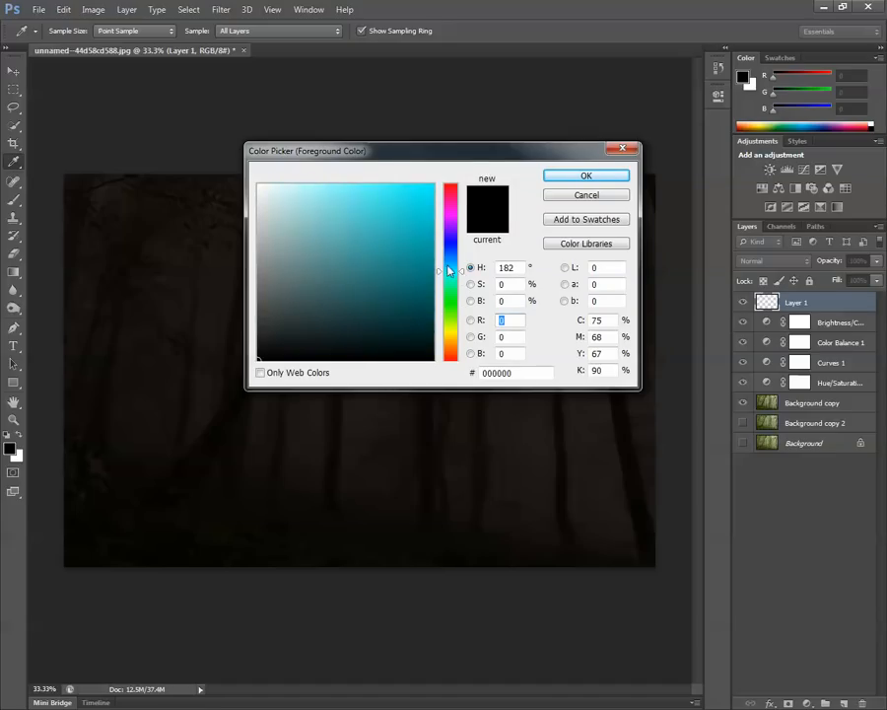
pyautogui.moveTo(317, 190)
pyautogui.mouseDown()
pyautogui.moveTo(377, 166)
pyautogui.moveTo(362, 148)
pyautogui.moveTo(352, 155)
pyautogui.moveTo(363, 157)
pyautogui.mouseUp()
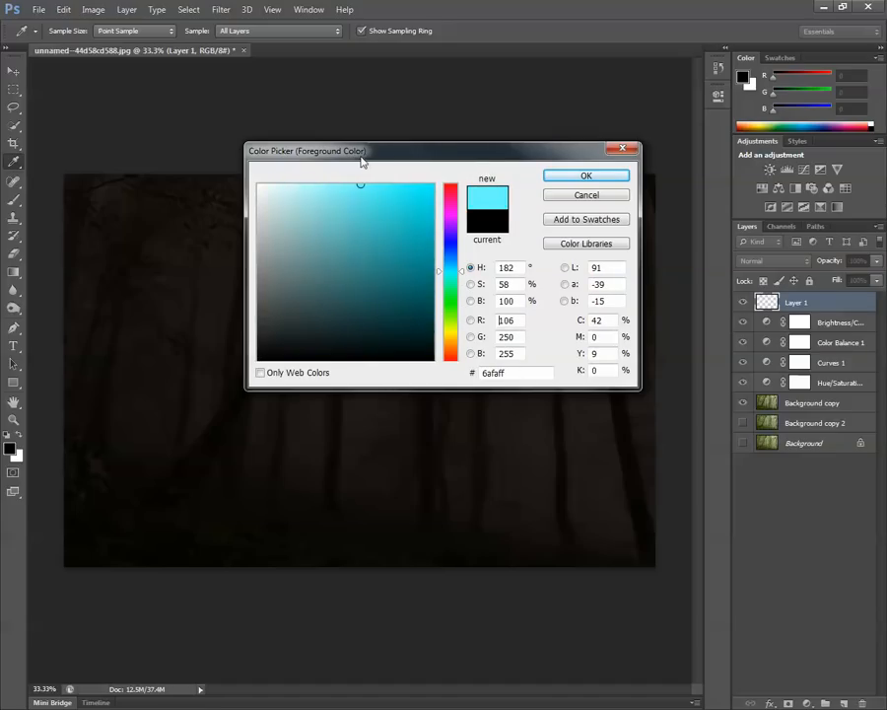
pyautogui.click(621, 179)
pyautogui.press('b')
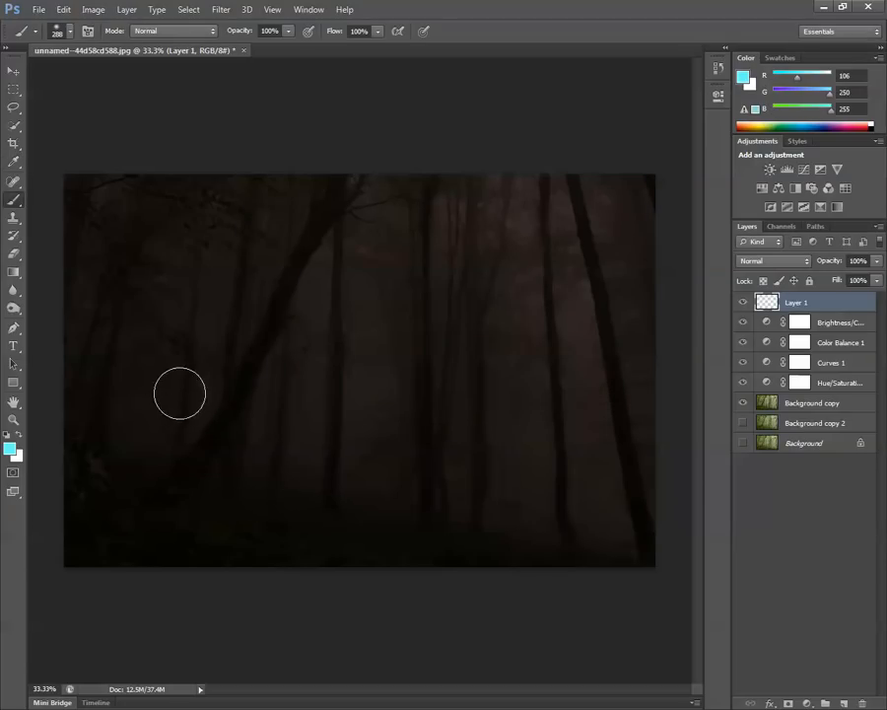
# Paint a wide cyan glow on Layer 1 over the base of the leaning tree with overlapping soft dabs.
pyautogui.click(264, 422)
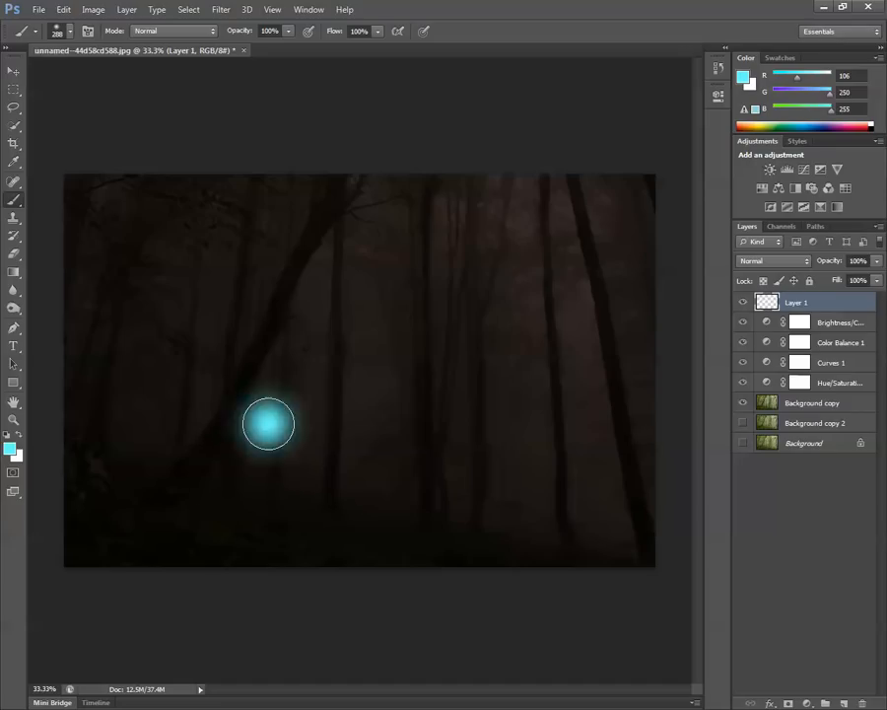
pyautogui.click(258, 405)
pyautogui.click(238, 424)
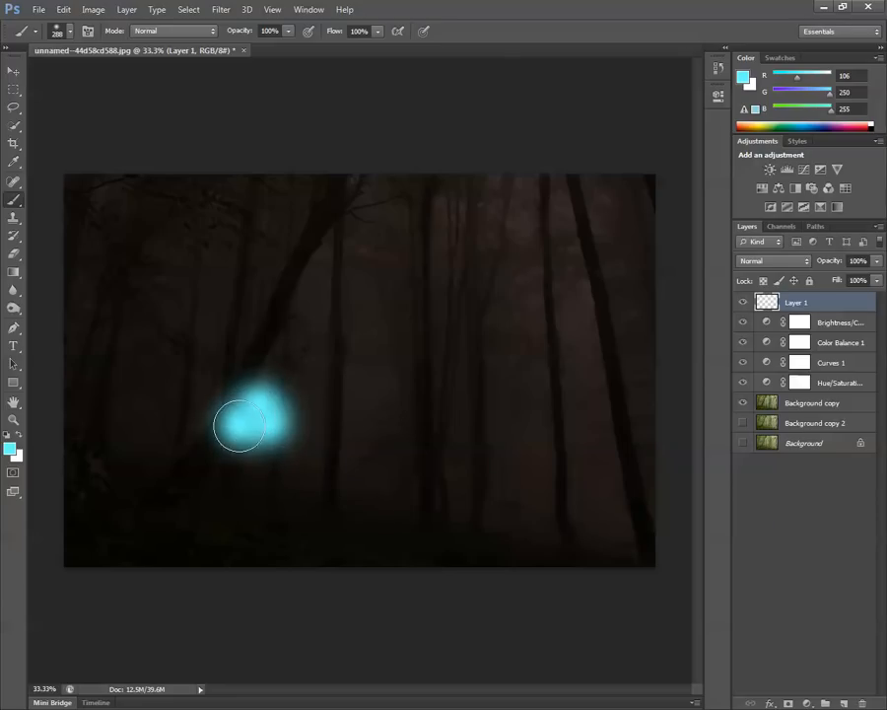
pyautogui.click(202, 438)
pyautogui.click(228, 414)
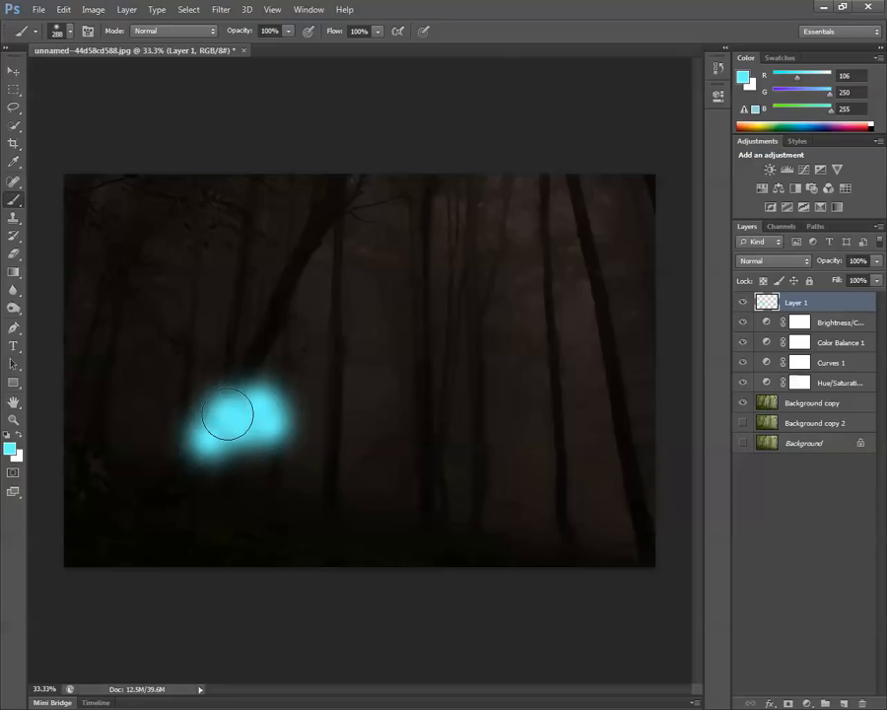
pyautogui.click(204, 404)
pyautogui.click(200, 402)
pyautogui.click(177, 419)
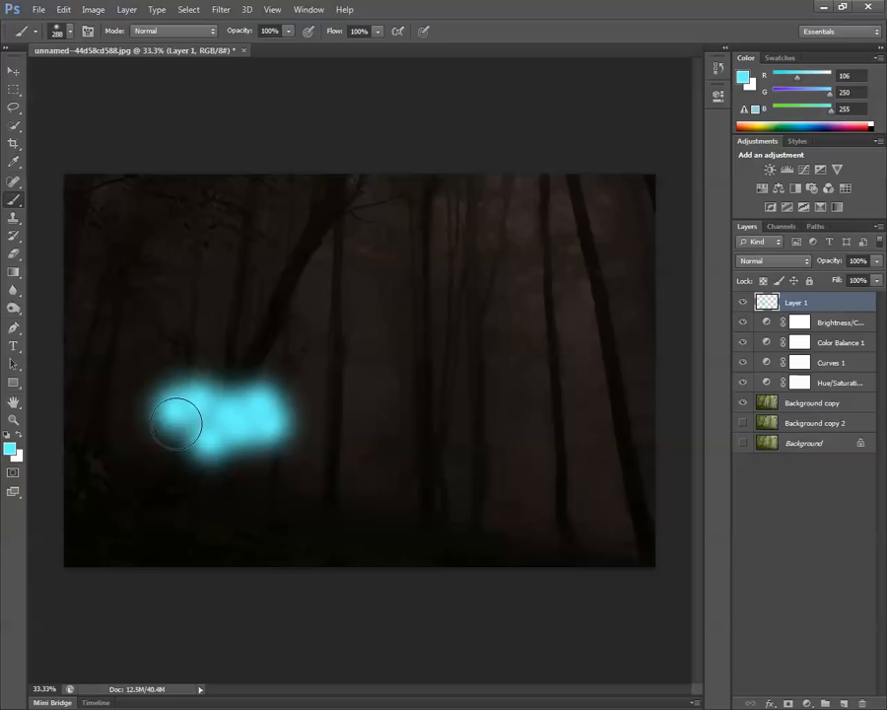
pyautogui.click(173, 437)
pyautogui.click(201, 408)
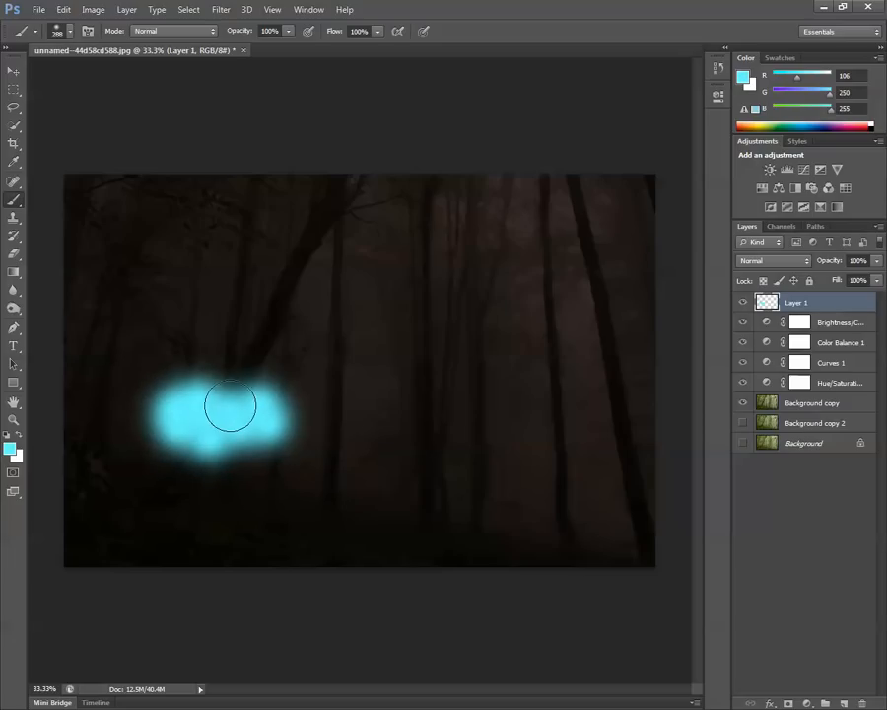
pyautogui.click(234, 405)
pyautogui.click(251, 432)
pyautogui.click(265, 431)
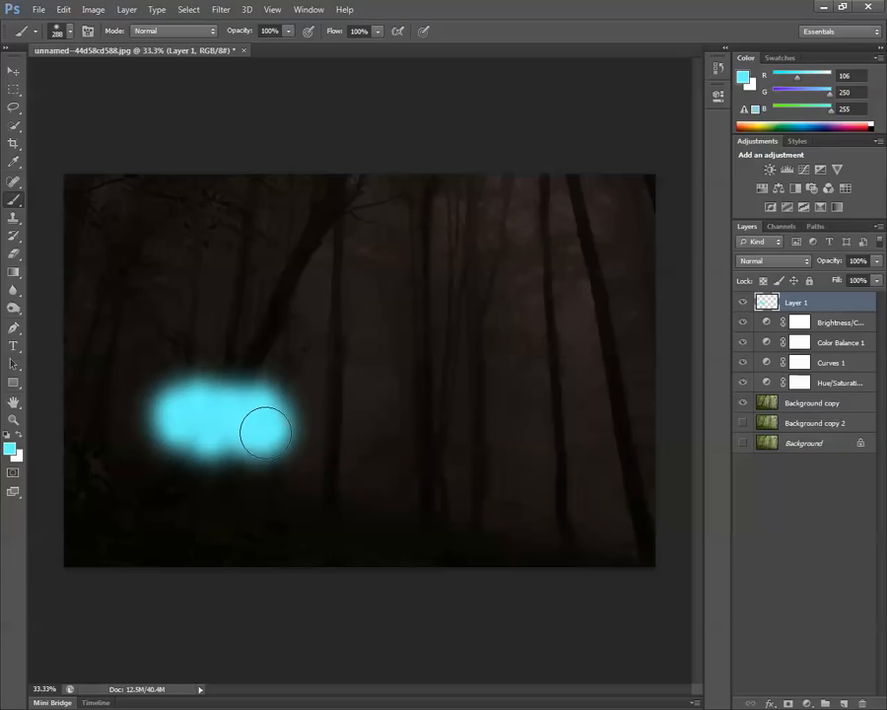
pyautogui.click(282, 421)
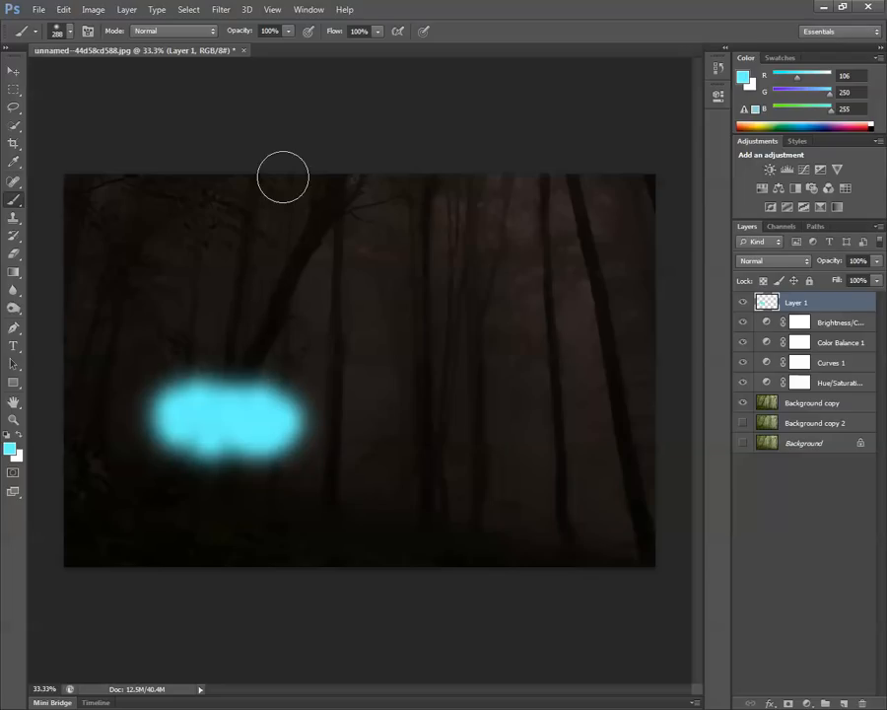
# Lower the brush opacity to 62% and extend the right end of the cyan glow.
pyautogui.click(288, 31)
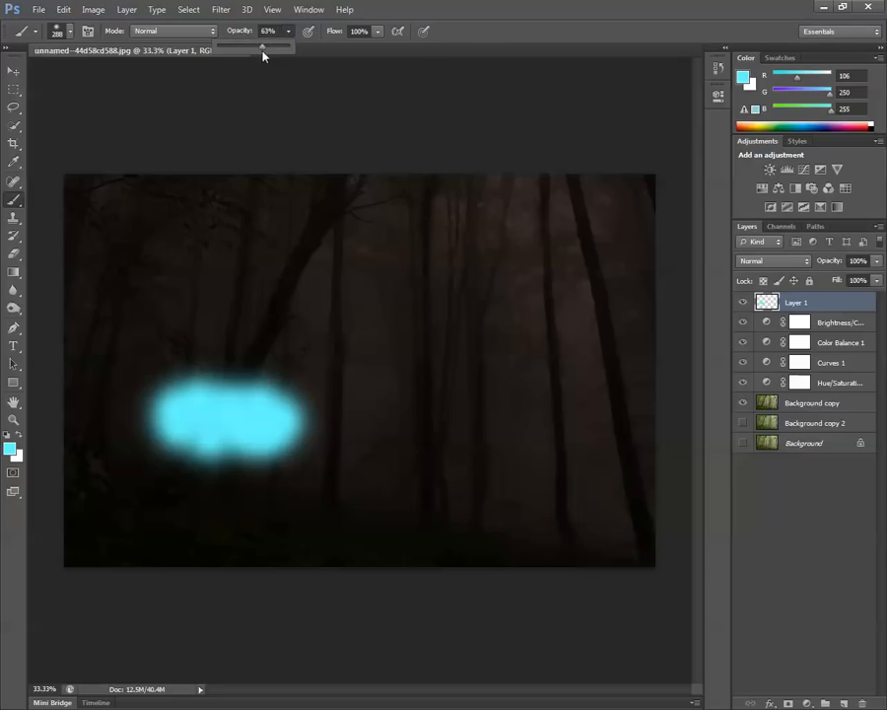
pyautogui.moveTo(262, 51); pyautogui.dragTo(261, 51)
pyautogui.click(293, 443)
pyautogui.click(295, 442)
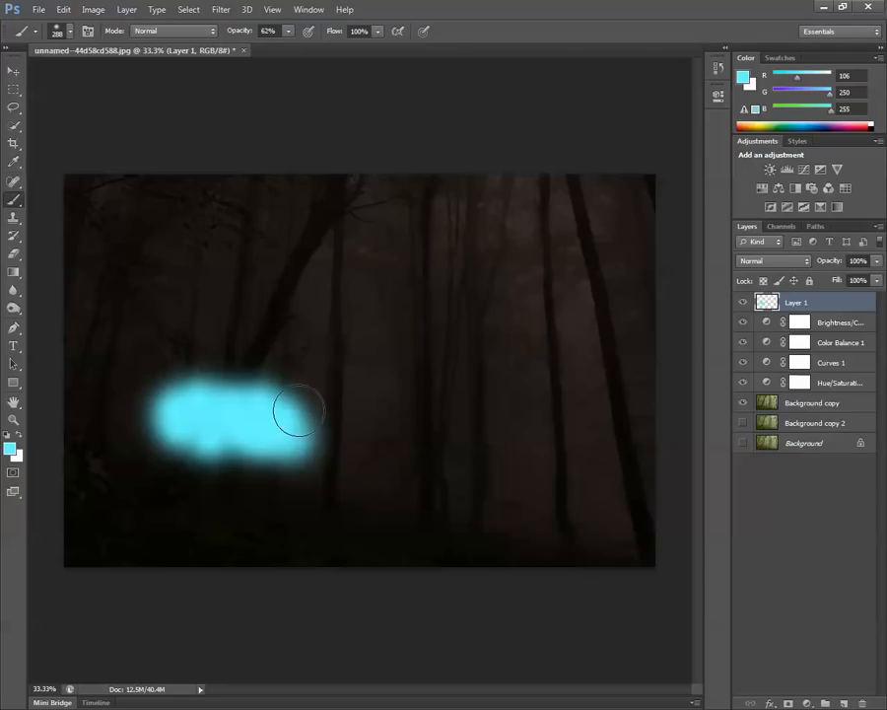
pyautogui.moveTo(297, 412)
pyautogui.mouseDown()
pyautogui.moveTo(194, 405)
pyautogui.moveTo(177, 431)
pyautogui.moveTo(230, 438)
pyautogui.moveTo(297, 420)
pyautogui.mouseUp()
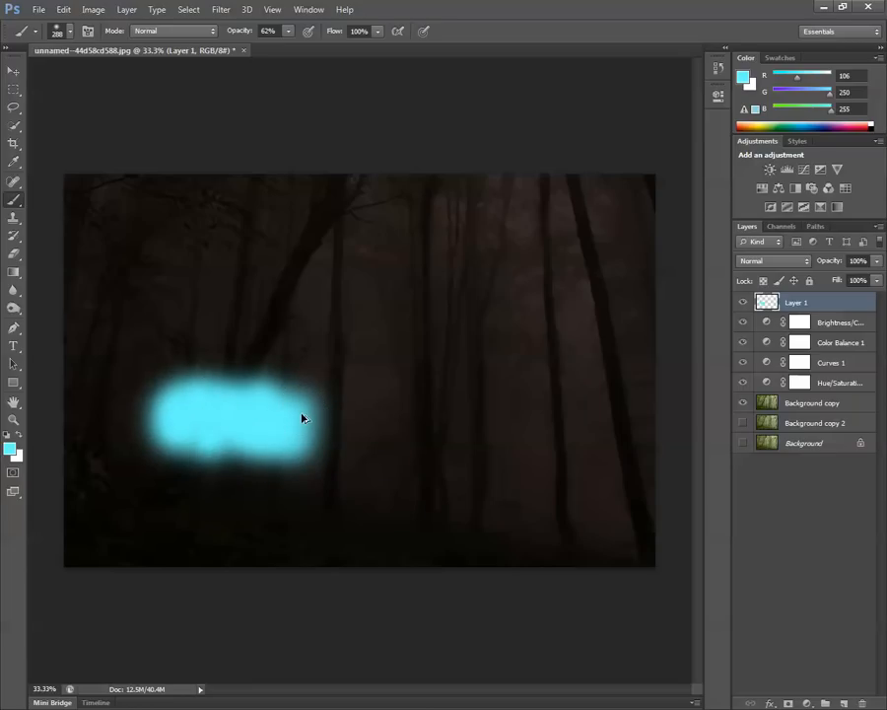
# Lower the brush opacity to 21% and paint a fainter cyan fringe around the glow's edges.
pyautogui.click(288, 33)
pyautogui.moveTo(265, 54); pyautogui.dragTo(259, 53)
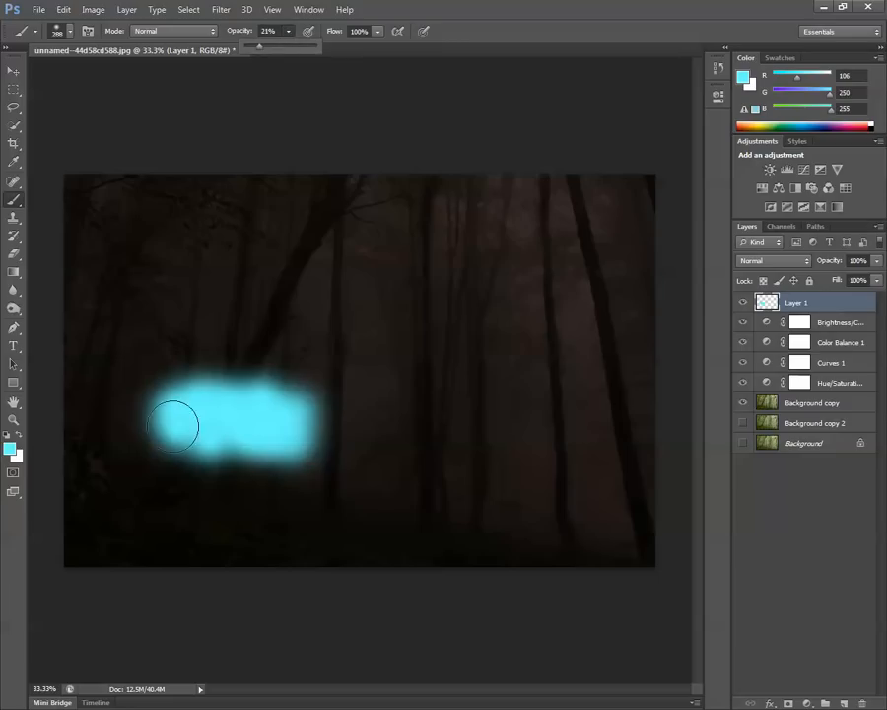
pyautogui.moveTo(172, 436)
pyautogui.mouseDown()
pyautogui.moveTo(190, 455)
pyautogui.moveTo(276, 465)
pyautogui.moveTo(296, 462)
pyautogui.moveTo(340, 422)
pyautogui.moveTo(332, 444)
pyautogui.moveTo(293, 410)
pyautogui.moveTo(247, 404)
pyautogui.moveTo(164, 406)
pyautogui.moveTo(144, 420)
pyautogui.moveTo(172, 444)
pyautogui.moveTo(212, 422)
pyautogui.moveTo(186, 389)
pyautogui.moveTo(216, 424)
pyautogui.moveTo(214, 449)
pyautogui.mouseUp()
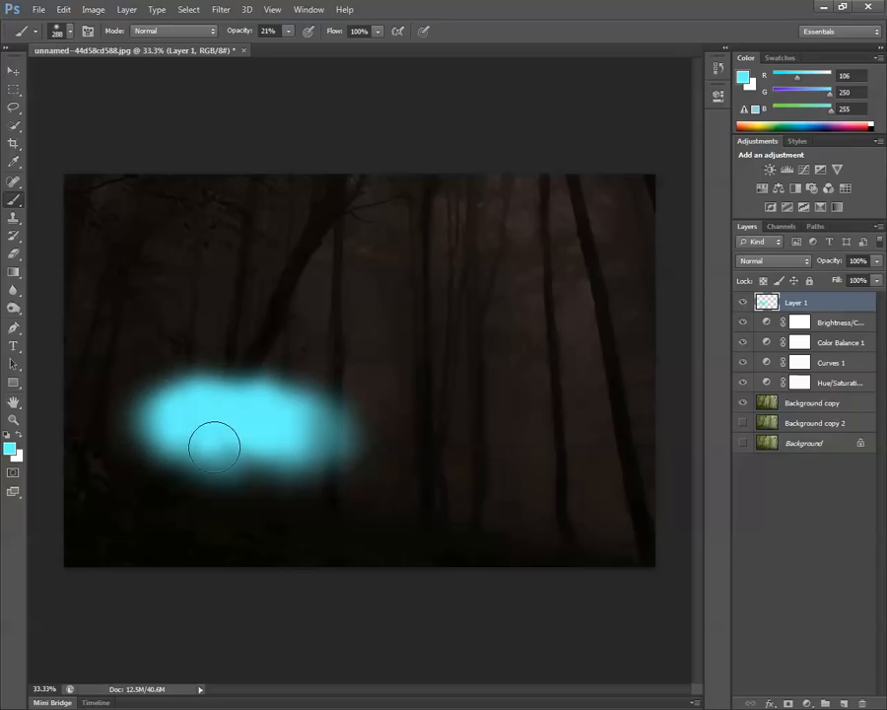
# Lower the brush opacity to 9% and feather the glow's lower edge and both ends with faint strokes.
pyautogui.click(286, 32)
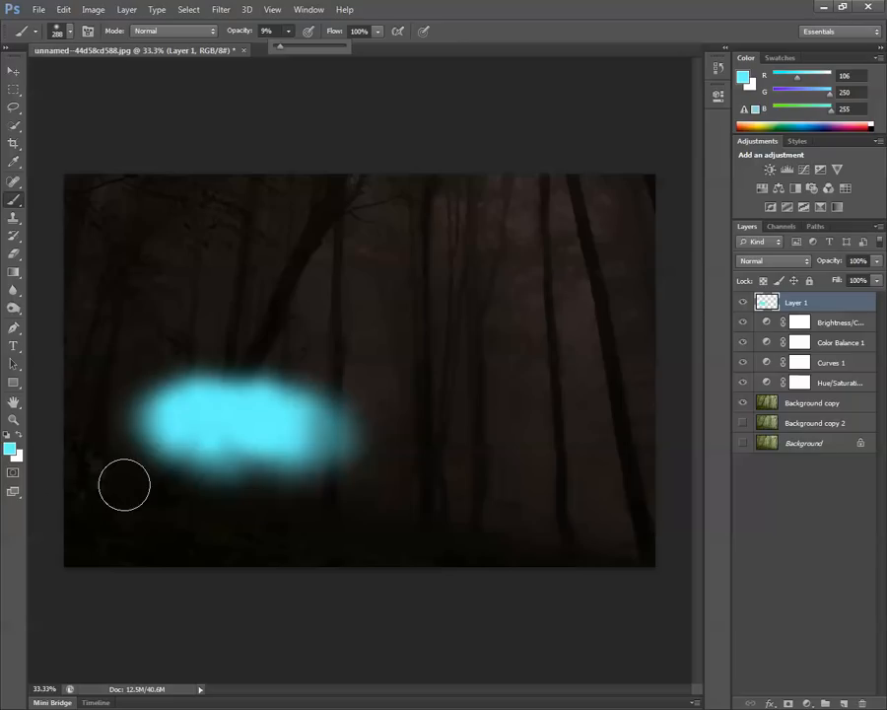
pyautogui.moveTo(153, 451)
pyautogui.mouseDown()
pyautogui.moveTo(145, 405)
pyautogui.moveTo(195, 383)
pyautogui.moveTo(311, 422)
pyautogui.moveTo(366, 455)
pyautogui.mouseUp()
pyautogui.moveTo(380, 454)
pyautogui.mouseDown()
pyautogui.moveTo(369, 434)
pyautogui.moveTo(383, 442)
pyautogui.mouseUp()
pyautogui.moveTo(112, 458)
pyautogui.mouseDown()
pyautogui.moveTo(102, 429)
pyautogui.moveTo(134, 407)
pyautogui.moveTo(105, 437)
pyautogui.moveTo(100, 424)
pyautogui.moveTo(142, 431)
pyautogui.moveTo(126, 424)
pyautogui.moveTo(136, 392)
pyautogui.mouseUp()
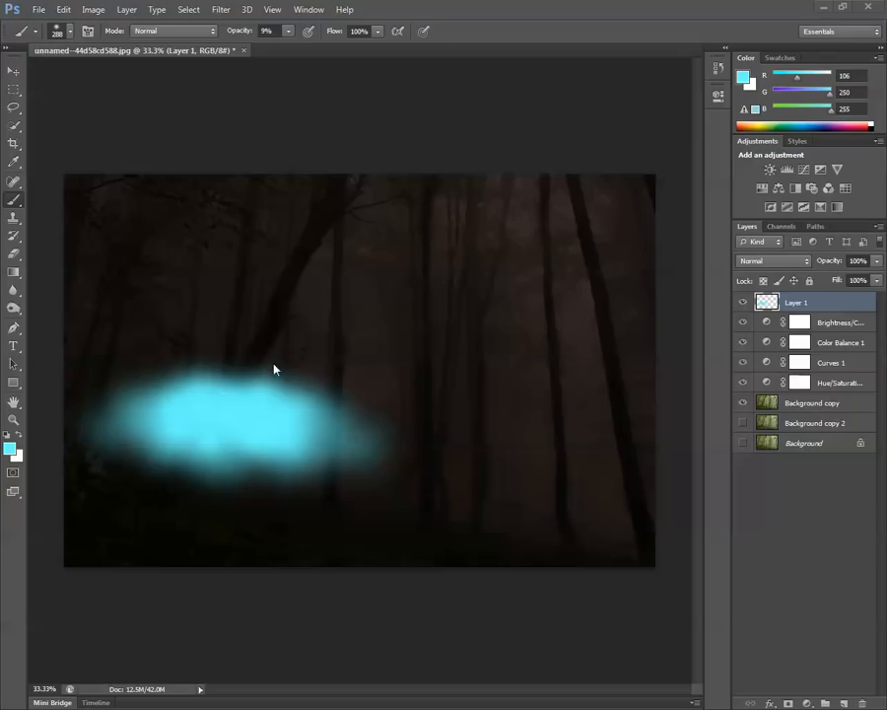
# Choose the Eraser tool with a 44 px brush for working on the cyan glow around the leaning trunk.
pyautogui.click(12, 255)
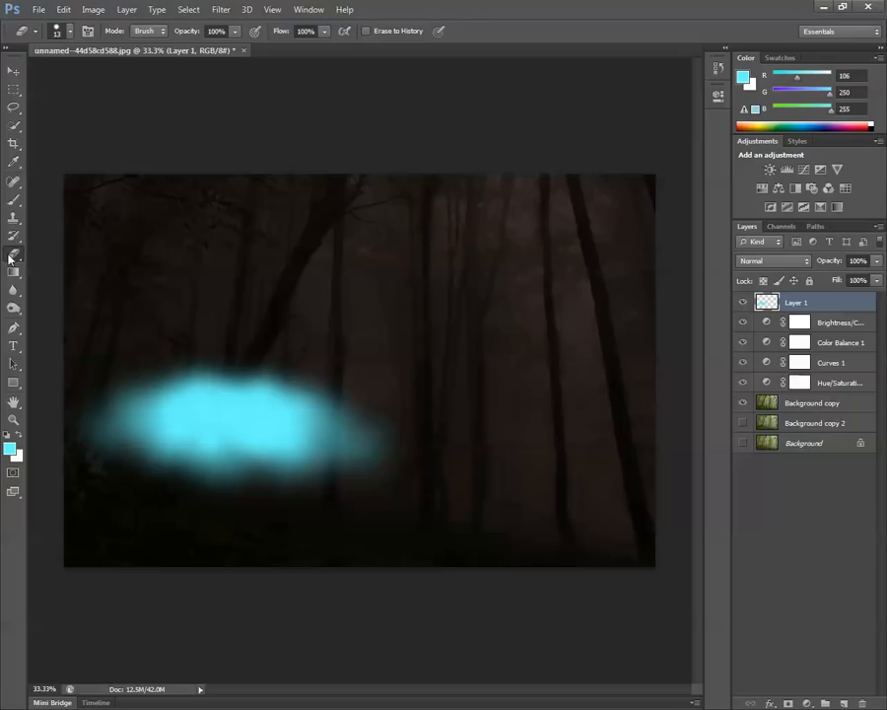
pyautogui.click(69, 31)
pyautogui.moveTo(35, 84); pyautogui.dragTo(33, 84)
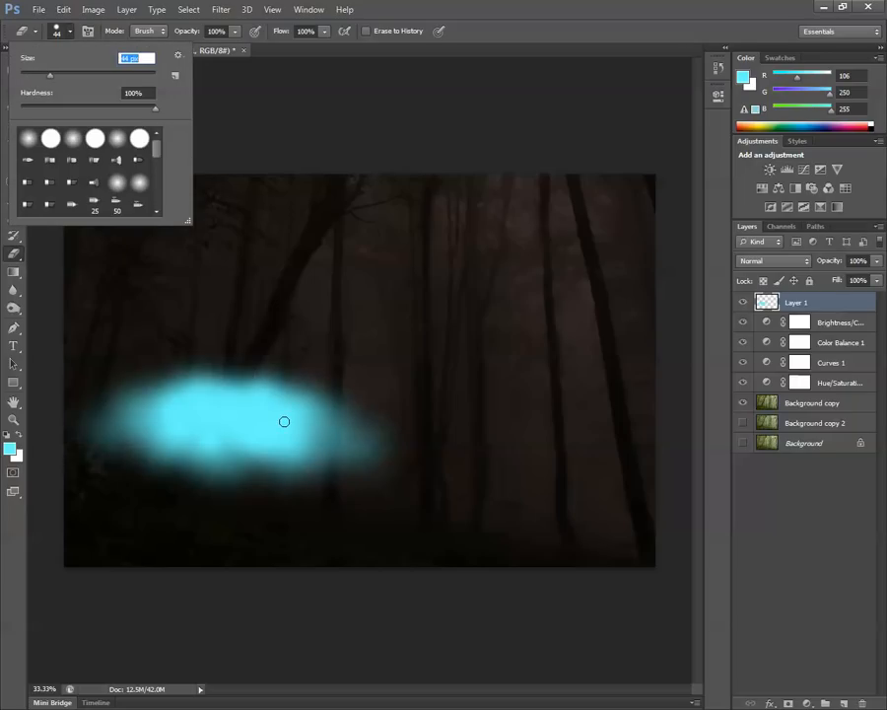
pyautogui.scroll(2, 284, 421)
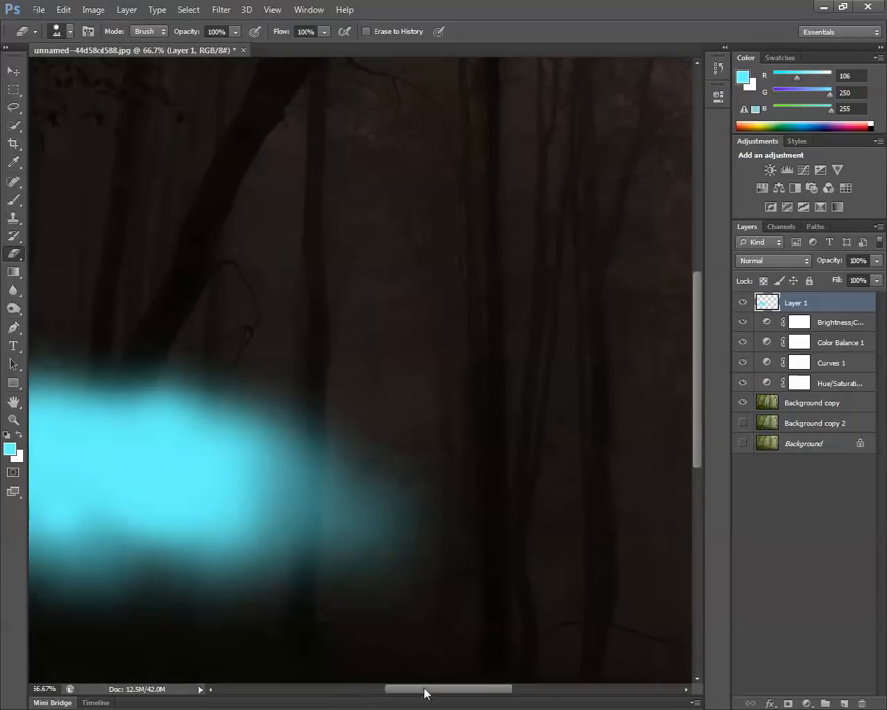
pyautogui.moveTo(426, 691); pyautogui.dragTo(361, 689)
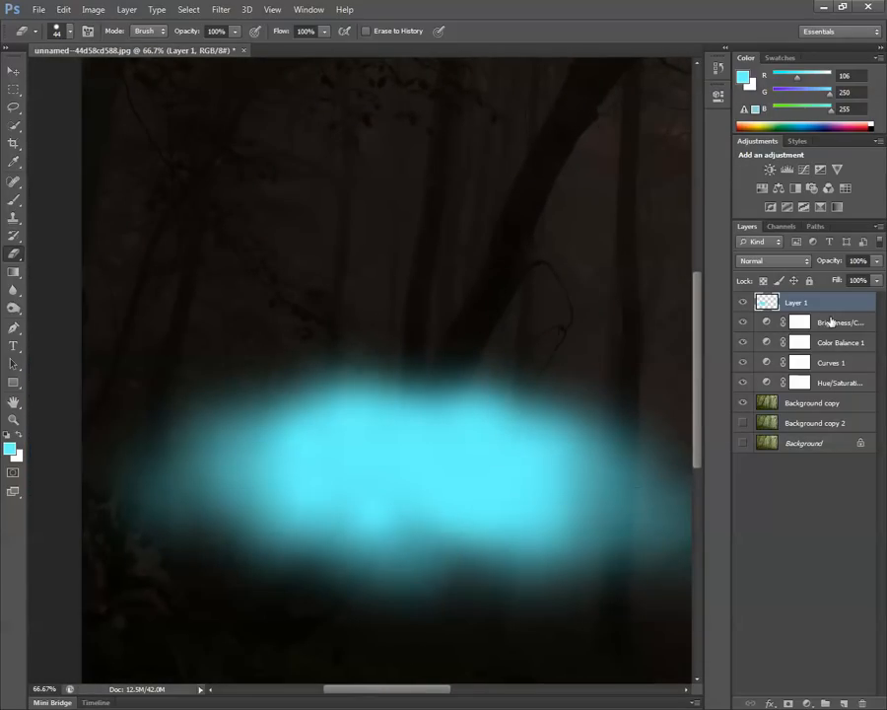
# Compare the image with and without the cyan glow and lower the glow layer's opacity to 13%.
pyautogui.click(744, 303)
pyautogui.click(743, 303)
pyautogui.click(744, 304)
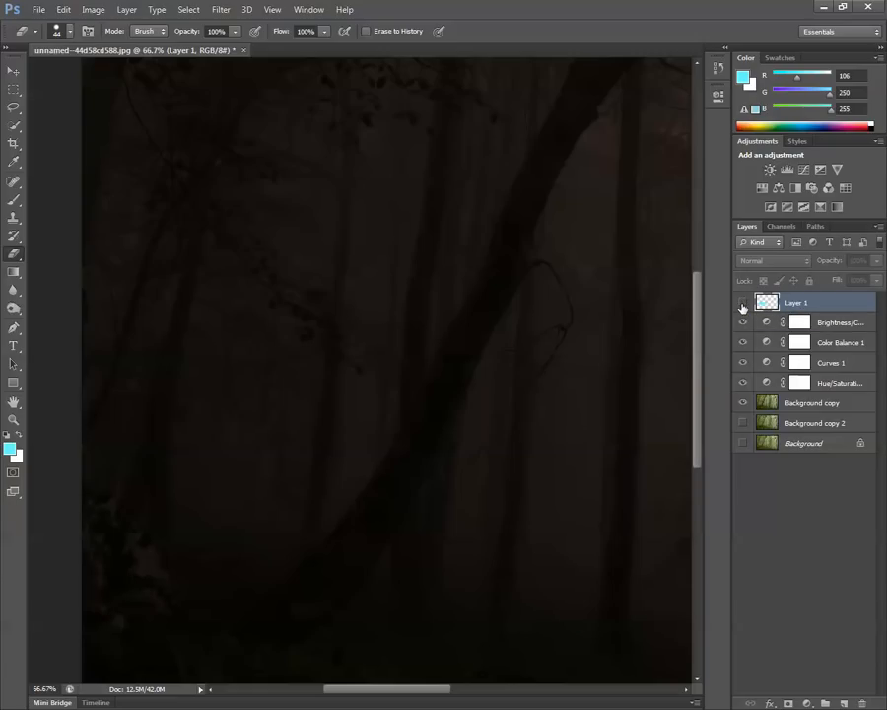
pyautogui.click(743, 303)
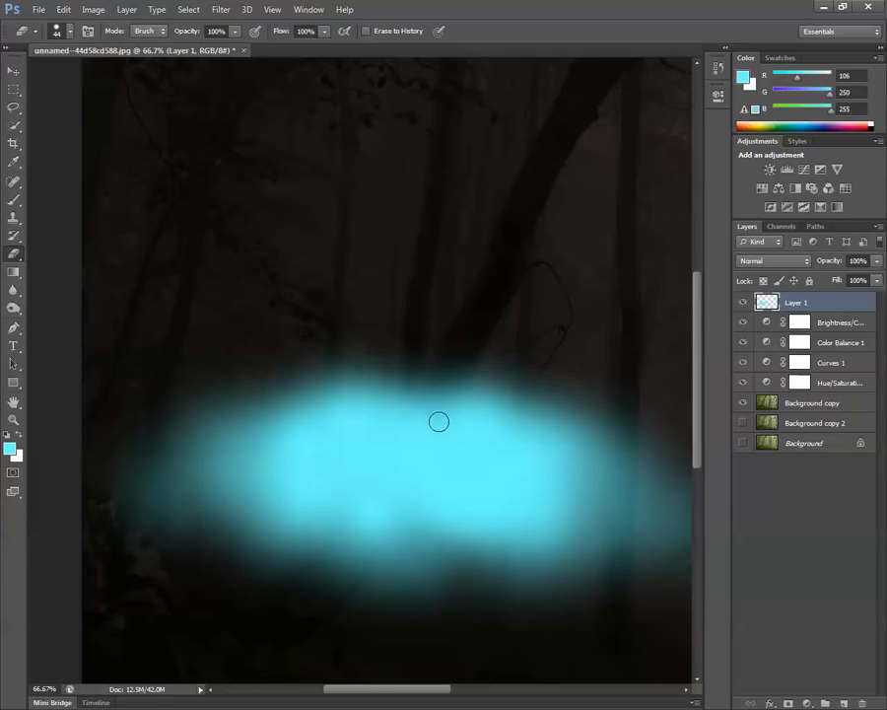
pyautogui.click(876, 260)
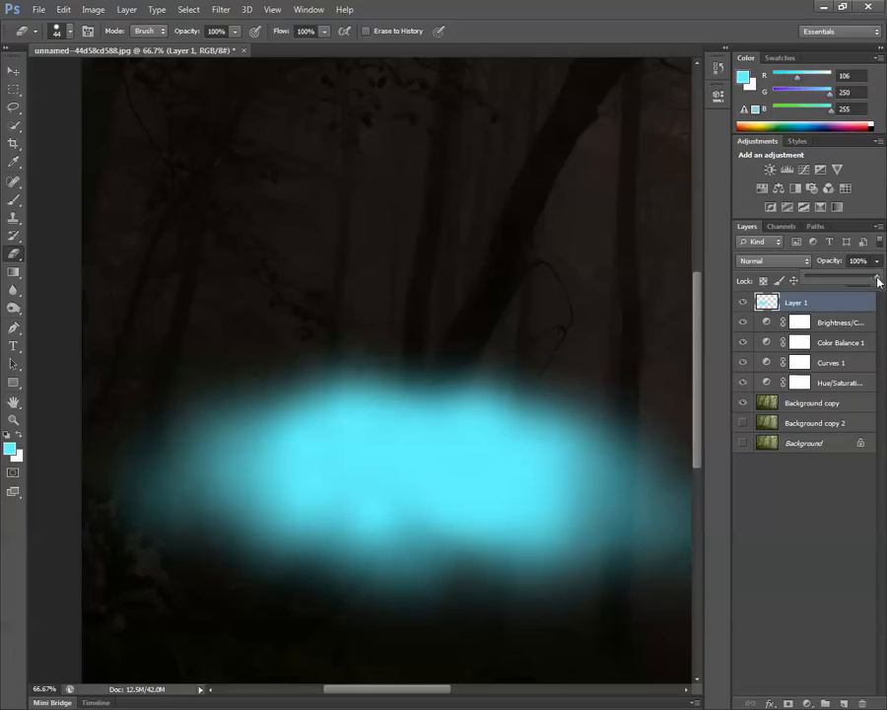
pyautogui.moveTo(820, 283); pyautogui.dragTo(814, 283)
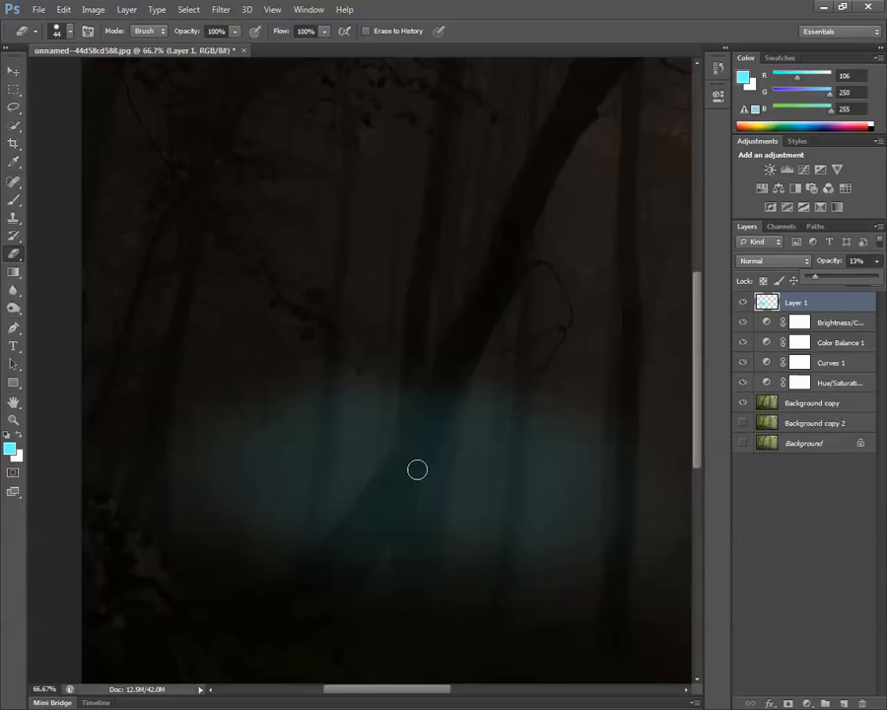
# Erase the cyan glow covering the large leaning trunk, following its edges down to the base.
pyautogui.click(500, 282)
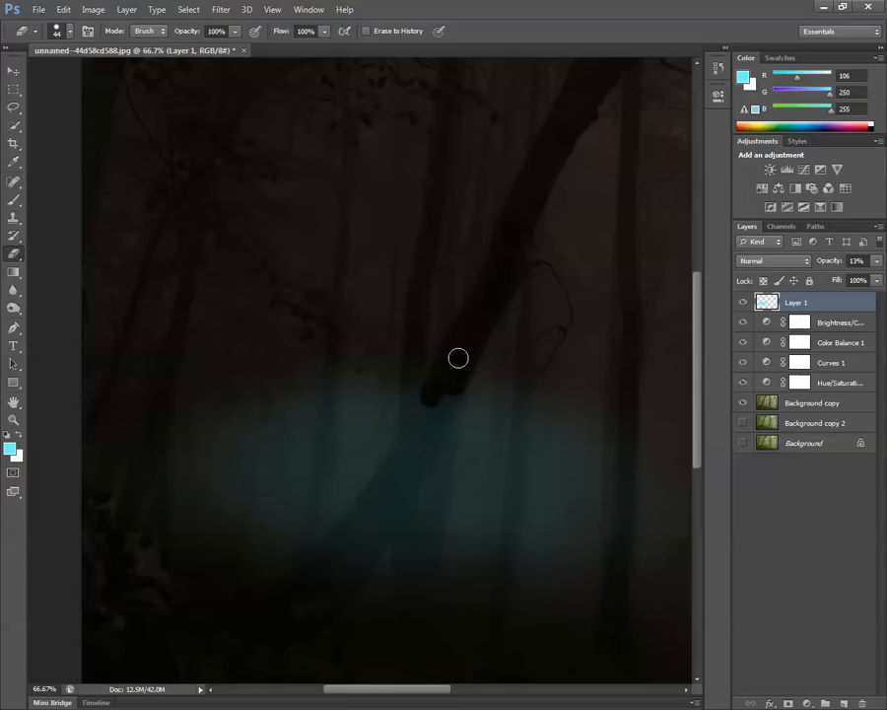
pyautogui.moveTo(453, 390)
pyautogui.mouseDown()
pyautogui.moveTo(433, 438)
pyautogui.moveTo(442, 395)
pyautogui.moveTo(420, 422)
pyautogui.moveTo(433, 395)
pyautogui.moveTo(386, 480)
pyautogui.moveTo(424, 432)
pyautogui.moveTo(411, 455)
pyautogui.moveTo(431, 428)
pyautogui.moveTo(417, 459)
pyautogui.moveTo(441, 429)
pyautogui.moveTo(407, 485)
pyautogui.moveTo(408, 469)
pyautogui.moveTo(398, 484)
pyautogui.moveTo(395, 469)
pyautogui.moveTo(328, 568)
pyautogui.moveTo(389, 479)
pyautogui.moveTo(265, 590)
pyautogui.mouseUp()
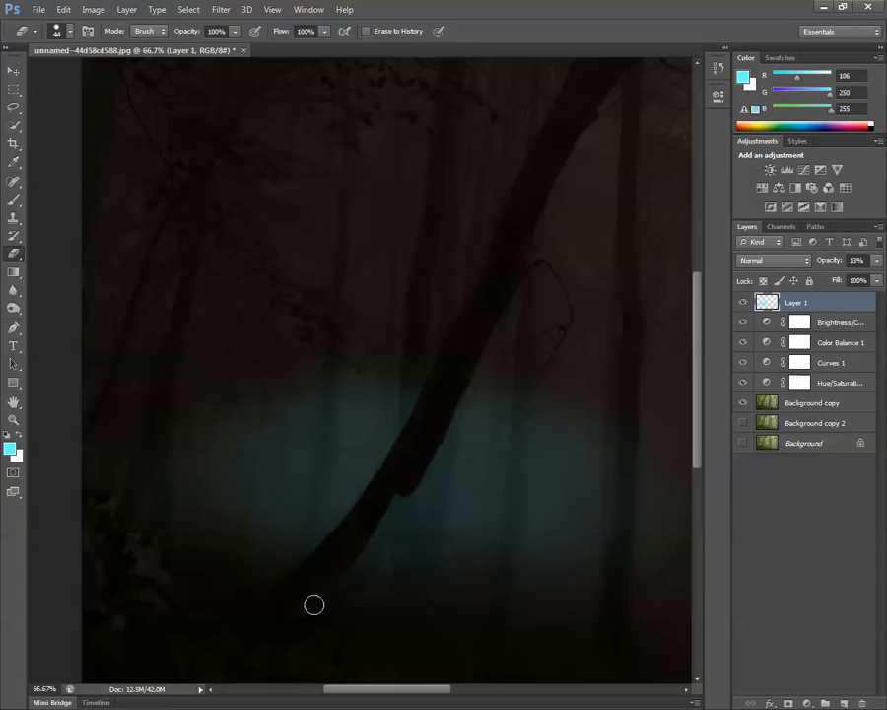
pyautogui.moveTo(413, 475); pyautogui.dragTo(383, 534)
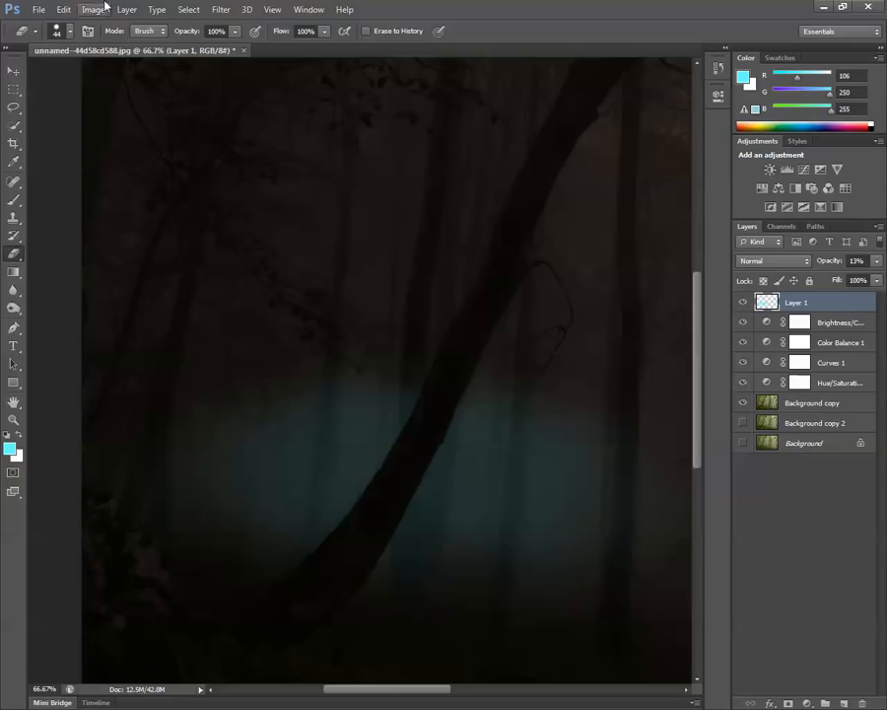
# Reduce the eraser to 17 px and erase the glow over the thin trunk left of the leaning trunk.
pyautogui.click(53, 31)
pyautogui.moveTo(49, 78); pyautogui.dragTo(33, 75)
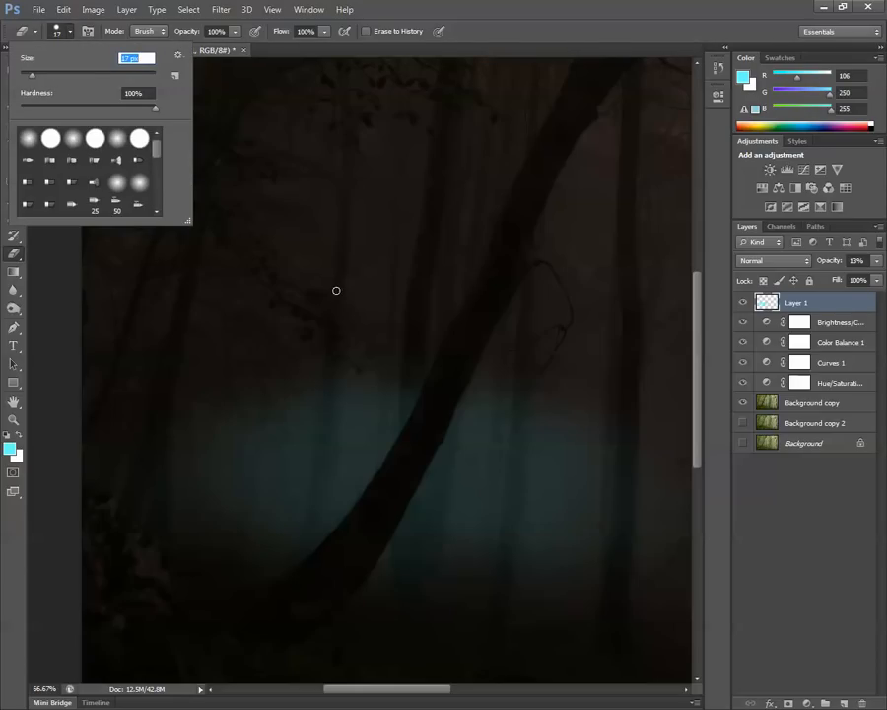
pyautogui.click(336, 314)
pyautogui.moveTo(327, 379); pyautogui.dragTo(296, 554)
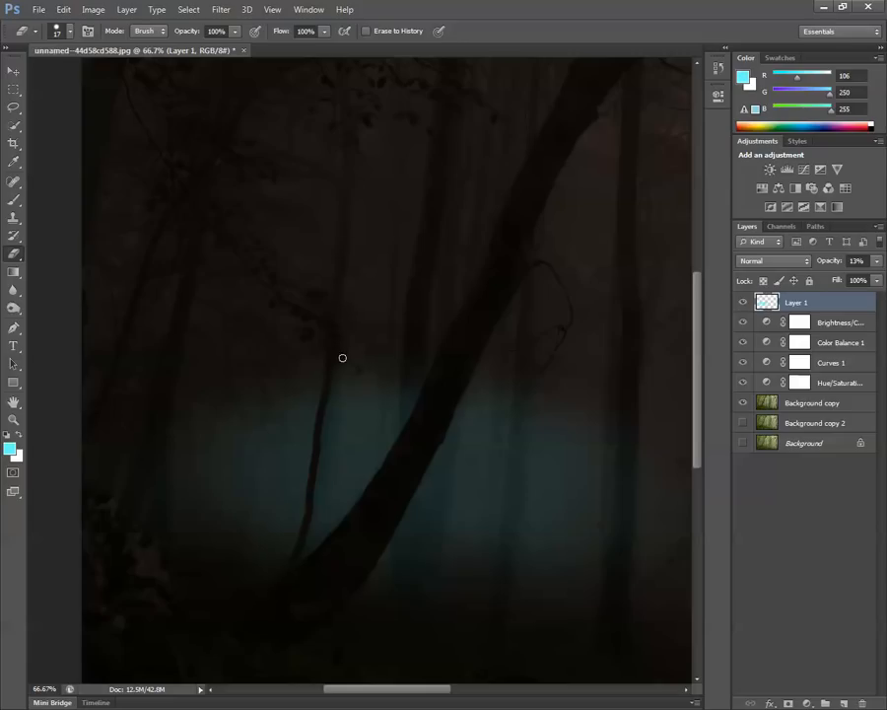
pyautogui.moveTo(343, 358); pyautogui.dragTo(315, 552)
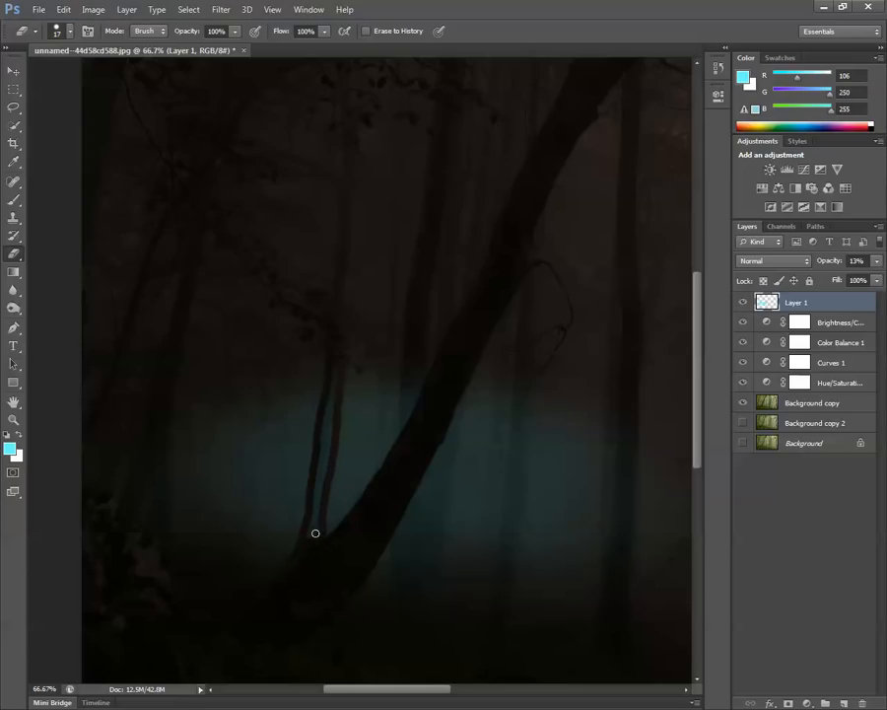
pyautogui.moveTo(318, 489)
pyautogui.mouseDown()
pyautogui.moveTo(324, 451)
pyautogui.moveTo(319, 491)
pyautogui.mouseUp()
pyautogui.moveTo(320, 436)
pyautogui.mouseDown()
pyautogui.moveTo(329, 454)
pyautogui.moveTo(334, 380)
pyautogui.mouseUp()
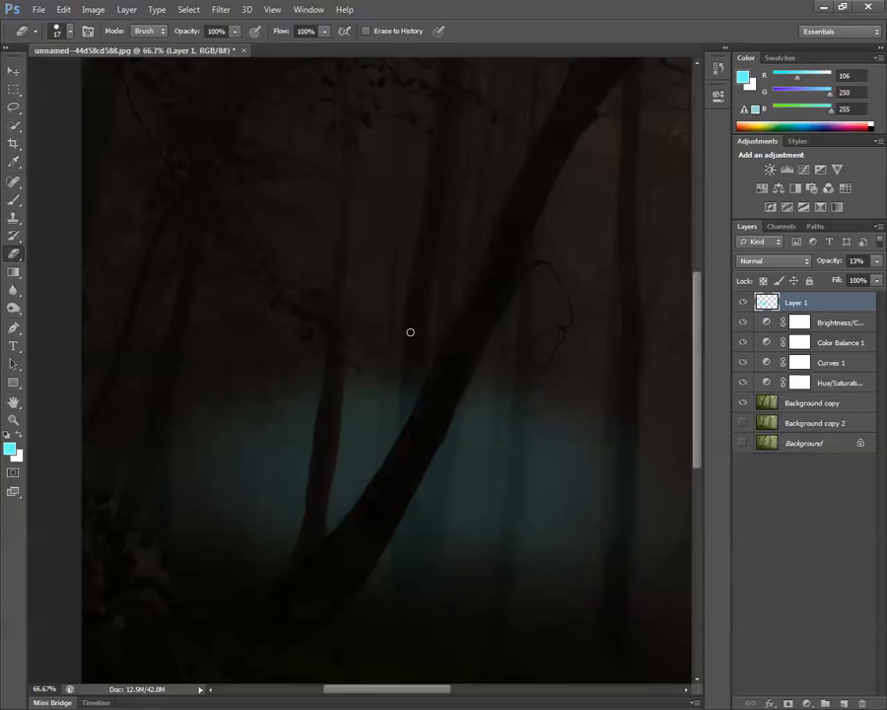
# Erase the glow over the upright trunk crossing behind the leaning one, both above and below the crossing.
pyautogui.moveTo(405, 388); pyautogui.dragTo(402, 449)
pyautogui.moveTo(392, 539); pyautogui.dragTo(393, 580)
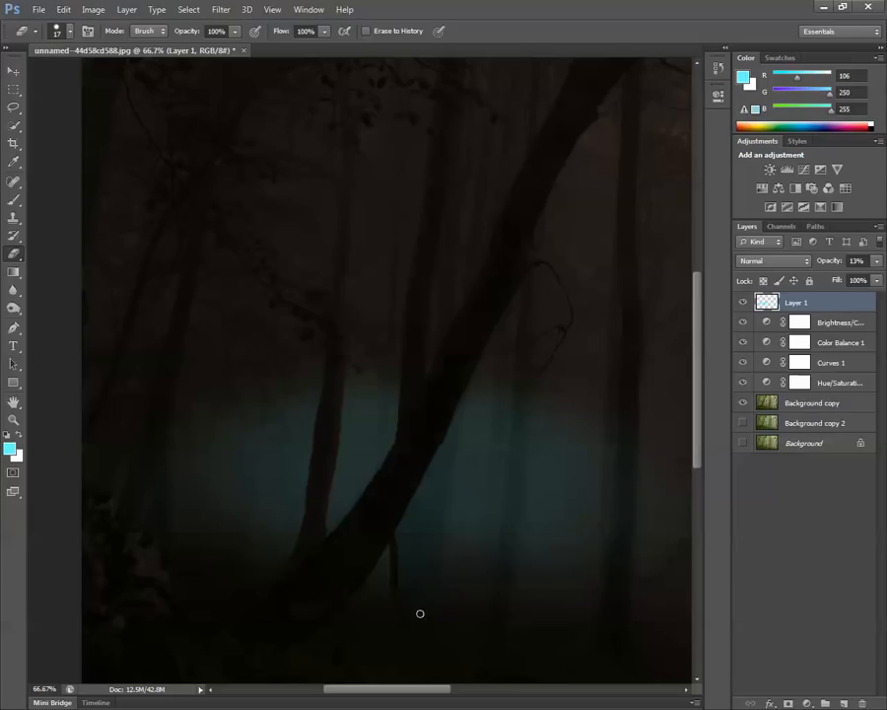
pyautogui.moveTo(416, 572)
pyautogui.mouseDown()
pyautogui.moveTo(412, 485)
pyautogui.moveTo(414, 545)
pyautogui.mouseUp()
pyautogui.moveTo(408, 547)
pyautogui.mouseDown()
pyautogui.moveTo(401, 567)
pyautogui.moveTo(401, 516)
pyautogui.mouseUp()
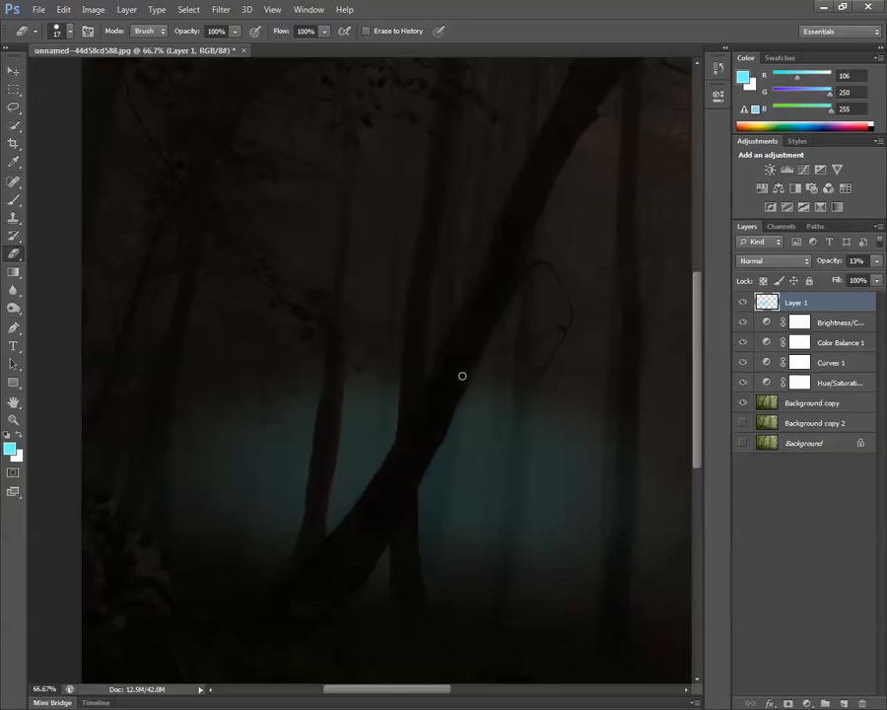
pyautogui.moveTo(460, 403); pyautogui.dragTo(432, 605)
pyautogui.moveTo(419, 563); pyautogui.dragTo(420, 465)
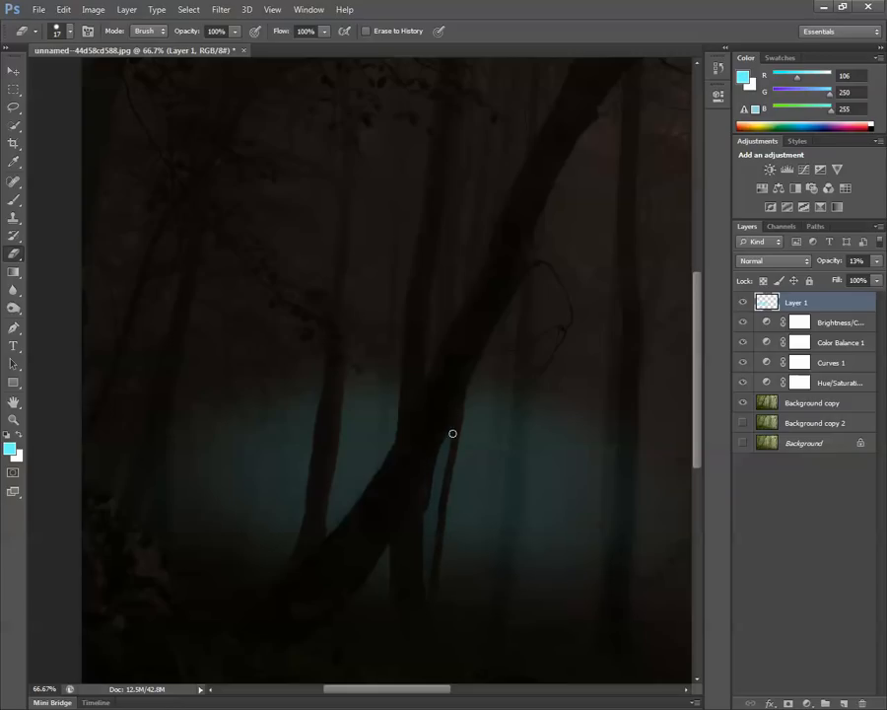
pyautogui.moveTo(425, 511); pyautogui.dragTo(417, 605)
pyautogui.hotkey('ctrl', 'z')
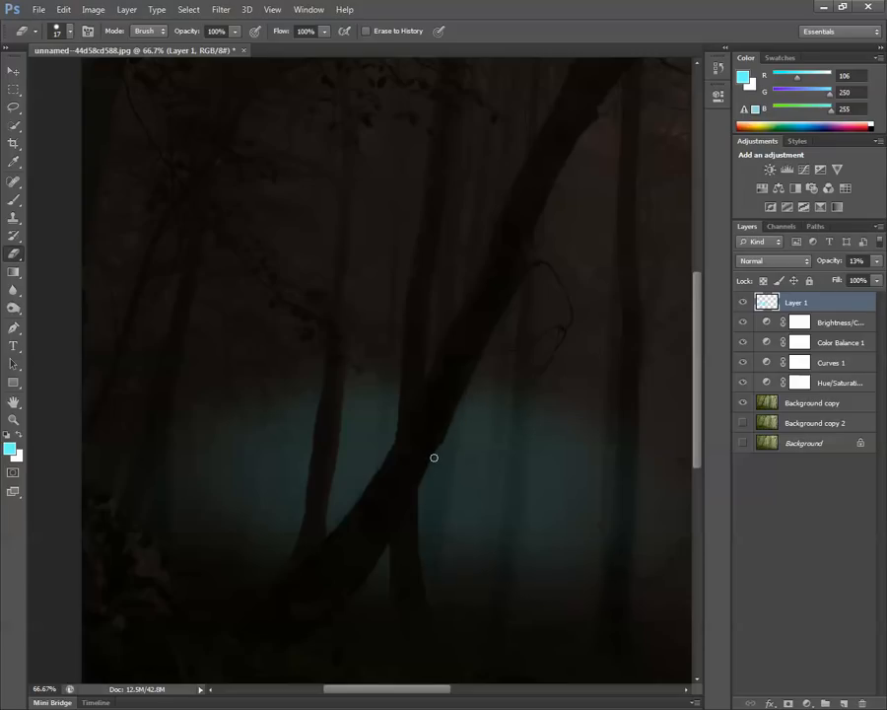
# Erase the glow over the slim trunk directly right of the crossing, keeping a narrow gap between the two upright trunks.
pyautogui.moveTo(439, 451); pyautogui.dragTo(419, 537)
pyautogui.moveTo(442, 437); pyautogui.dragTo(440, 458)
pyautogui.moveTo(437, 569); pyautogui.dragTo(461, 402)
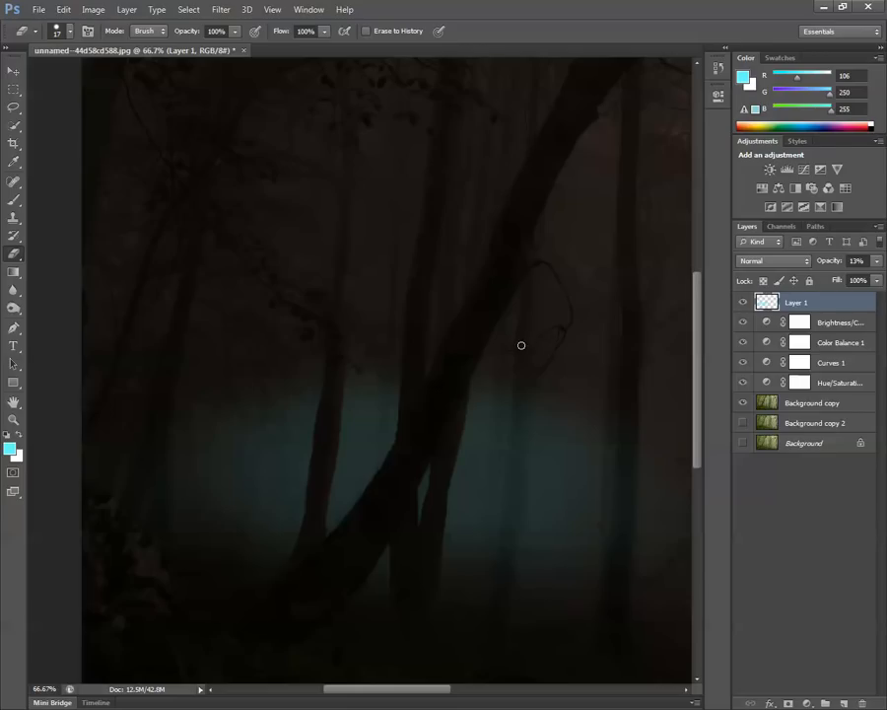
# Erase the glow over the separate thin trunk farther right, redoing the stroke along its right edge.
pyautogui.moveTo(519, 403); pyautogui.dragTo(488, 586)
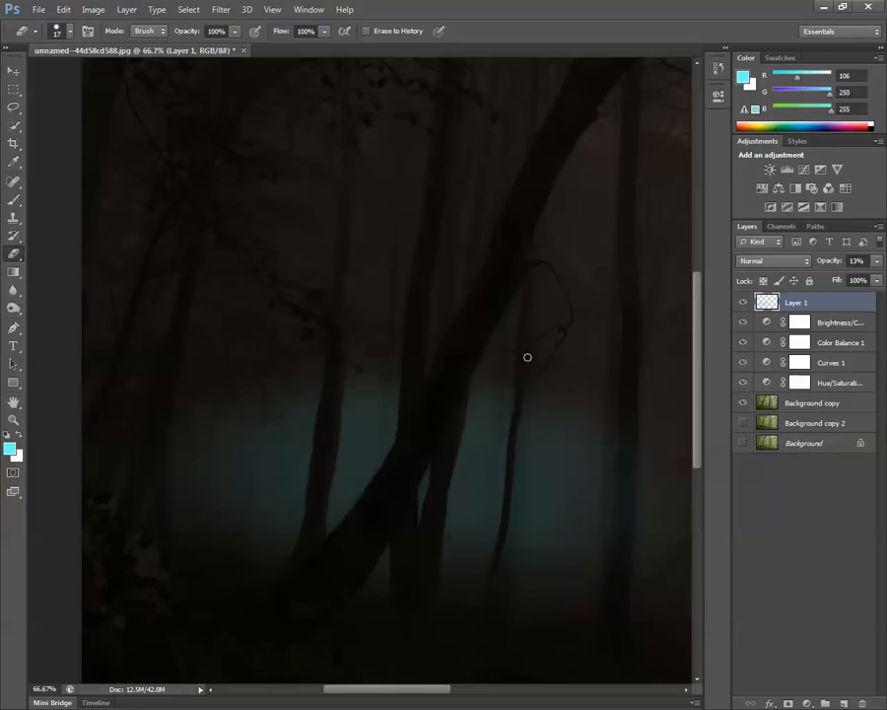
pyautogui.moveTo(528, 381); pyautogui.dragTo(500, 591)
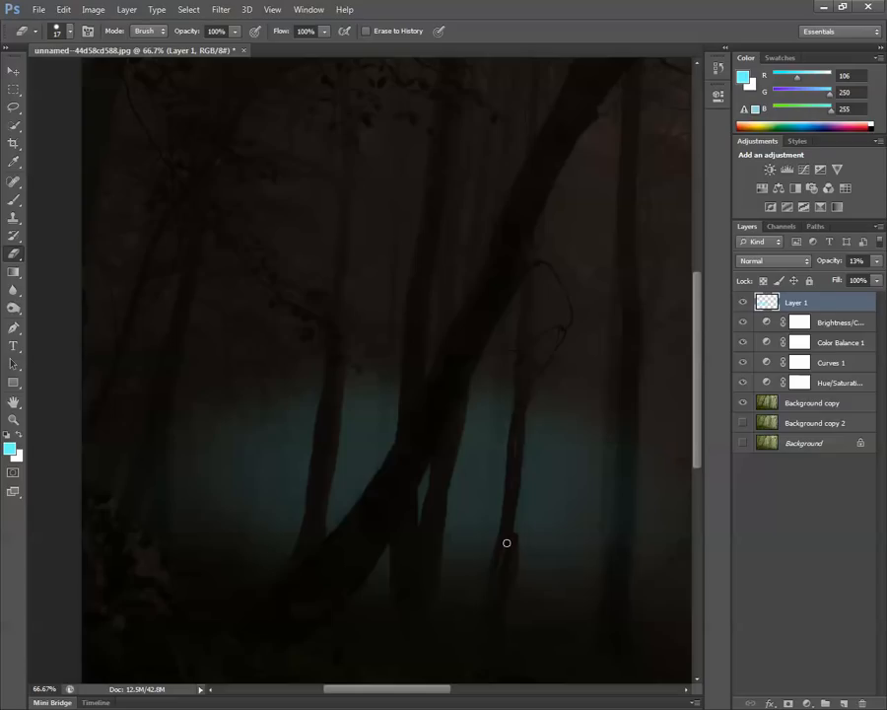
pyautogui.hotkey('ctrl', 'z')
pyautogui.moveTo(509, 593); pyautogui.dragTo(524, 400)
pyautogui.moveTo(500, 603); pyautogui.dragTo(511, 528)
# Raise the opacity of the cyan glow layer to 68%, judging it against the whole image.
pyautogui.hotkey('ctrl', '-')
pyautogui.hotkey('ctrl', '-')
pyautogui.hotkey('ctrl', '-')
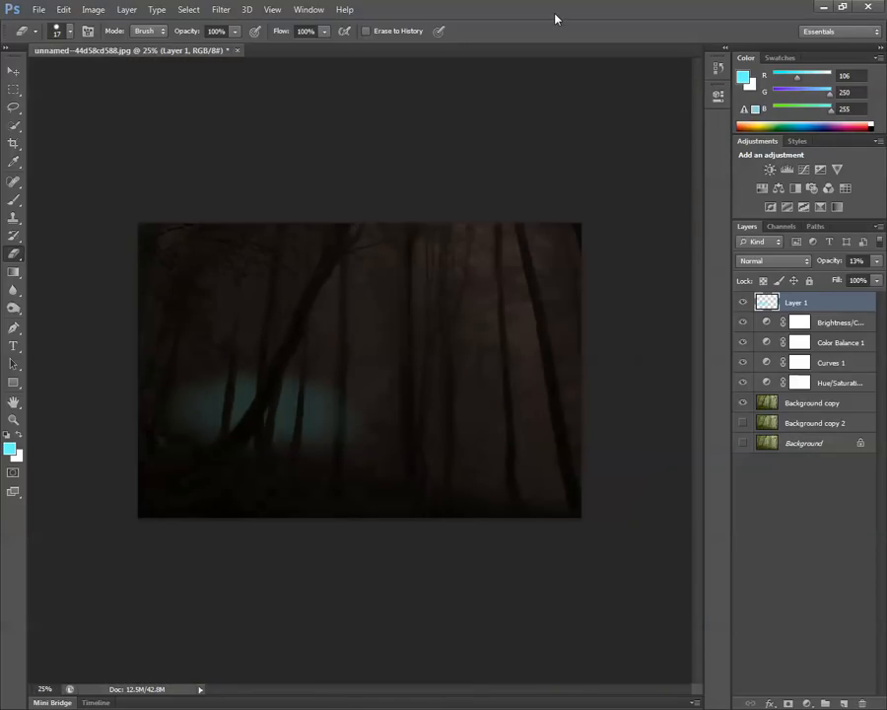
pyautogui.click(880, 262)
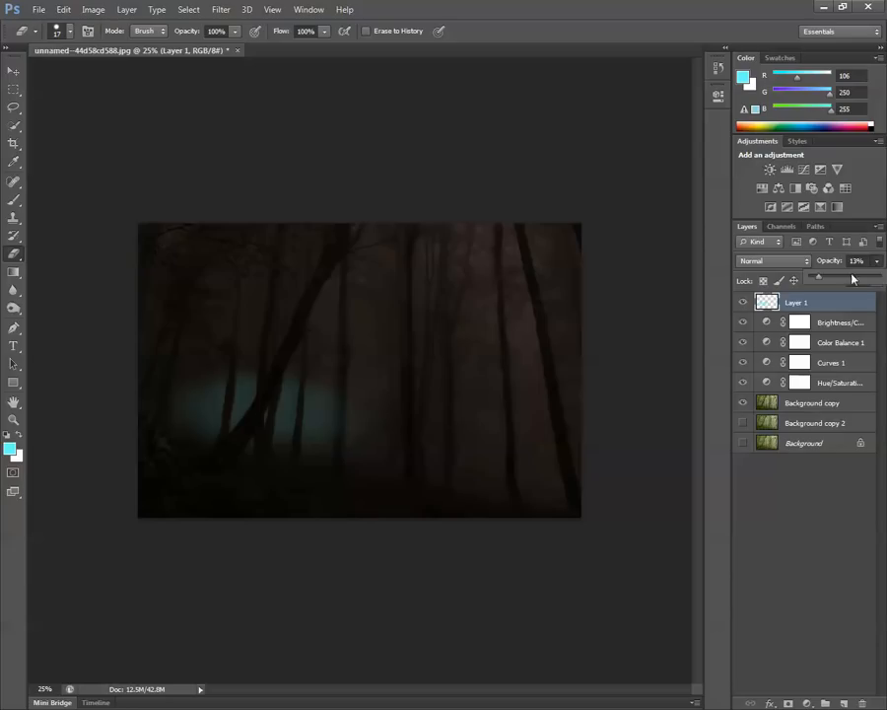
pyautogui.moveTo(853, 286); pyautogui.dragTo(859, 287)
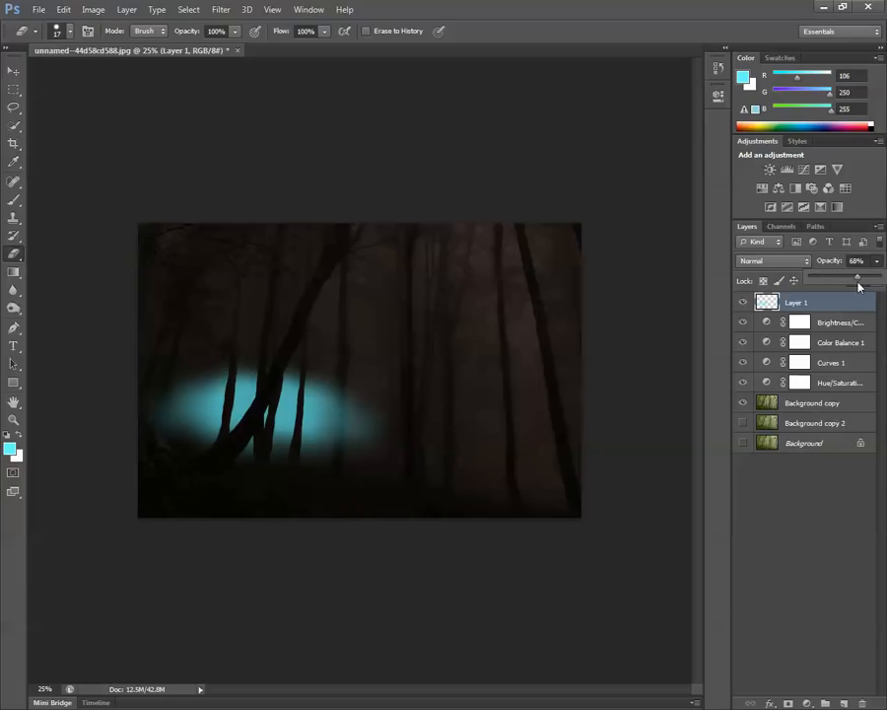
# Add a layer mask to Layer 1 and render Clouds on the mask.
pyautogui.click(808, 302)
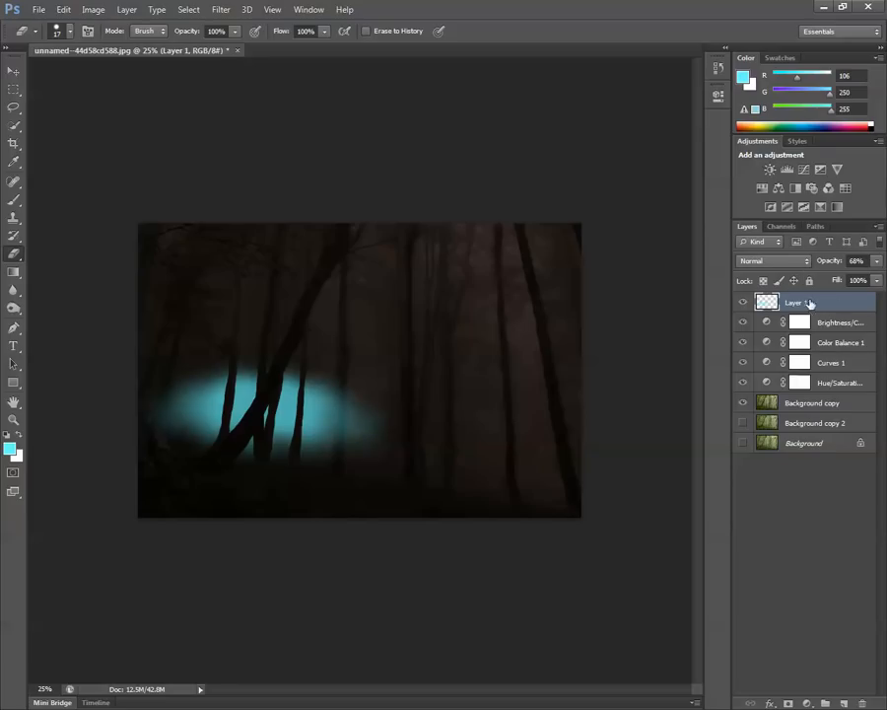
pyautogui.click(789, 702)
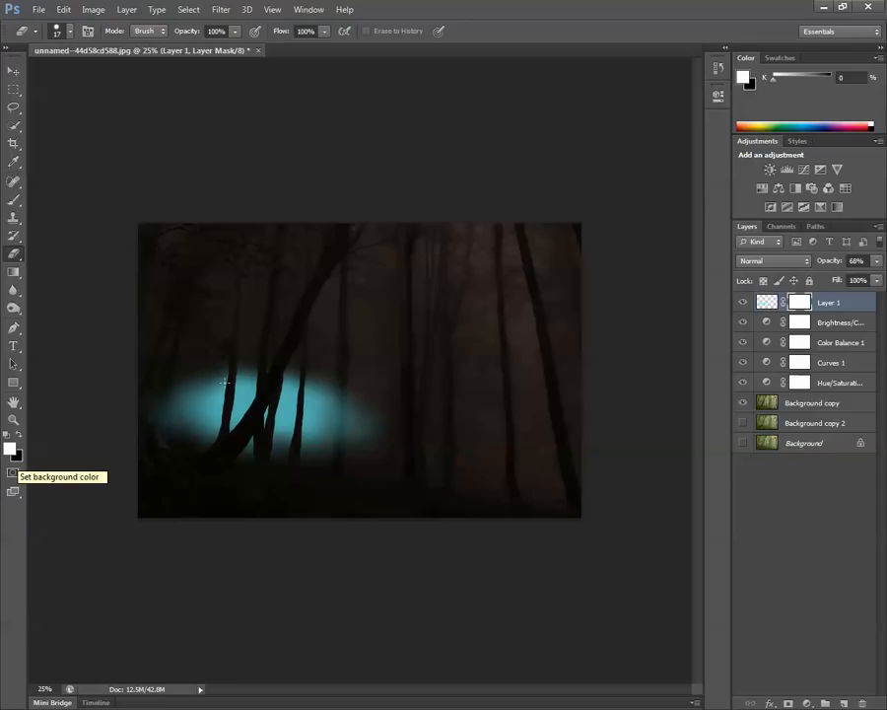
pyautogui.click(221, 8)
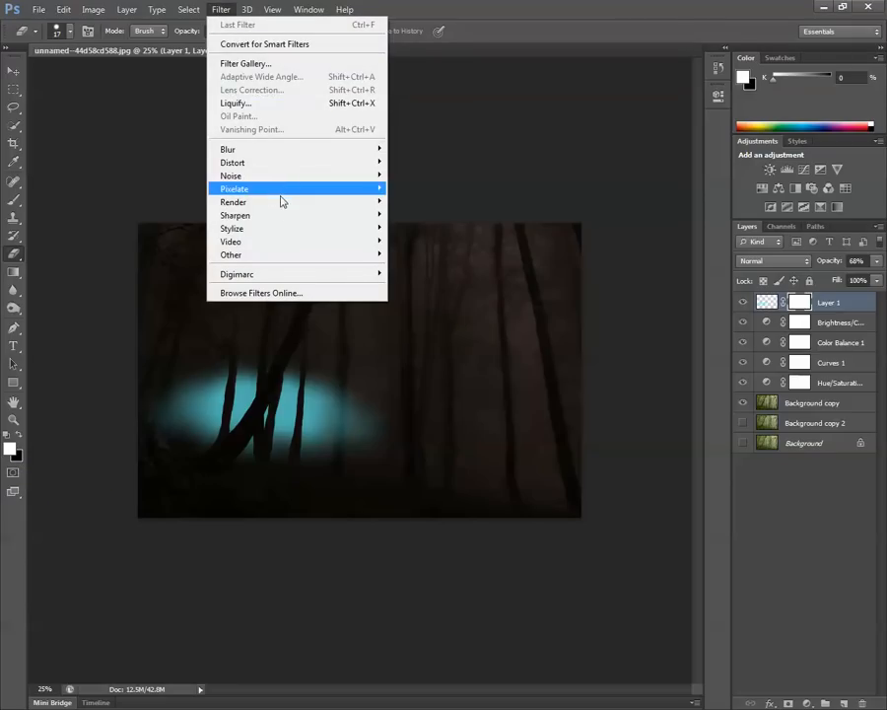
pyautogui.moveTo(279, 209)
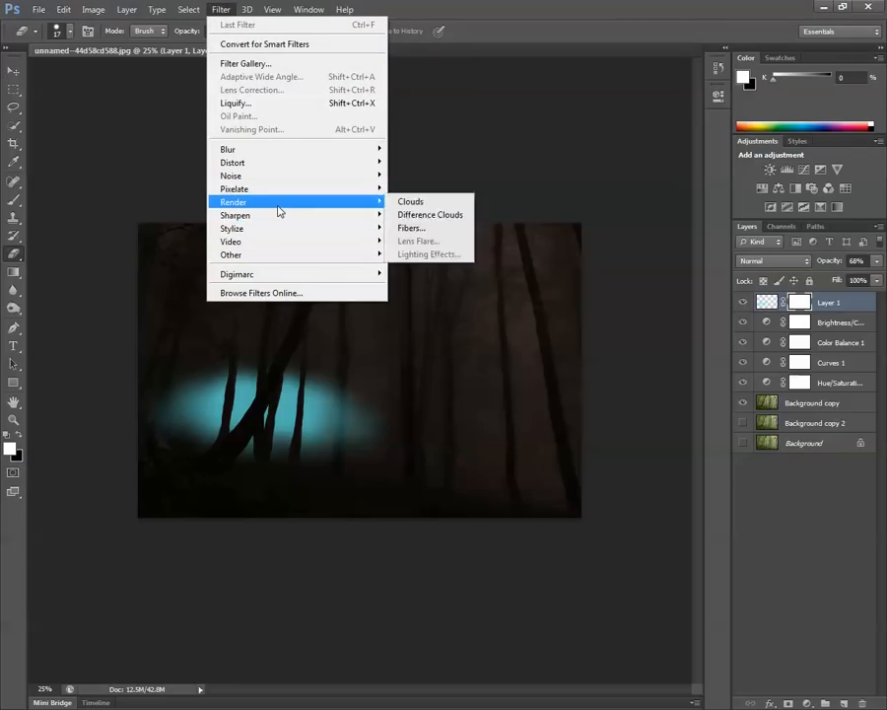
pyautogui.click(434, 201)
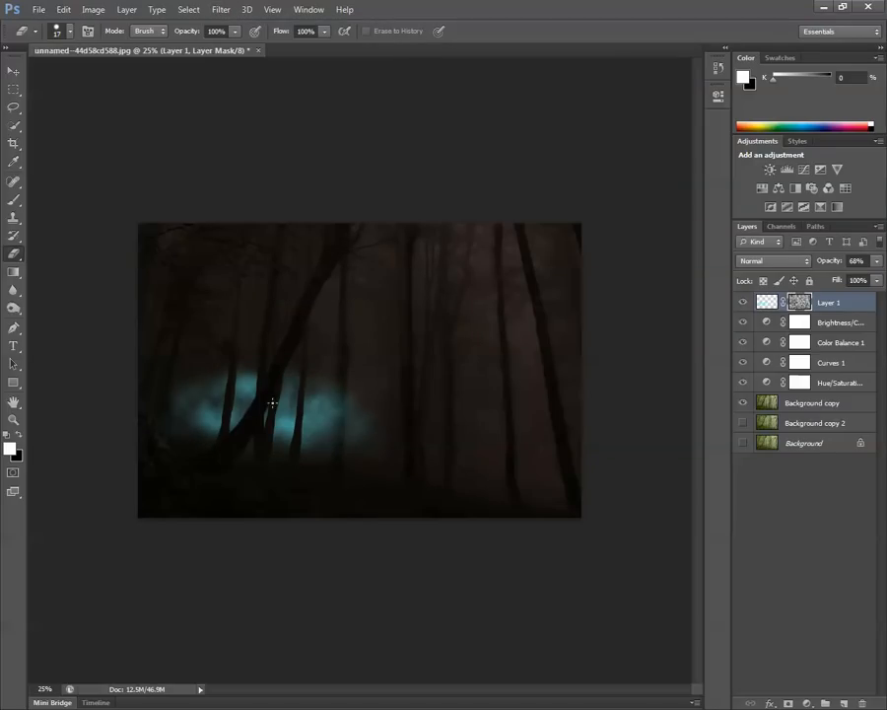
# Render Difference Clouds on Layer 1's mask and lower the layer's opacity to 59%.
pyautogui.click(247, 9)
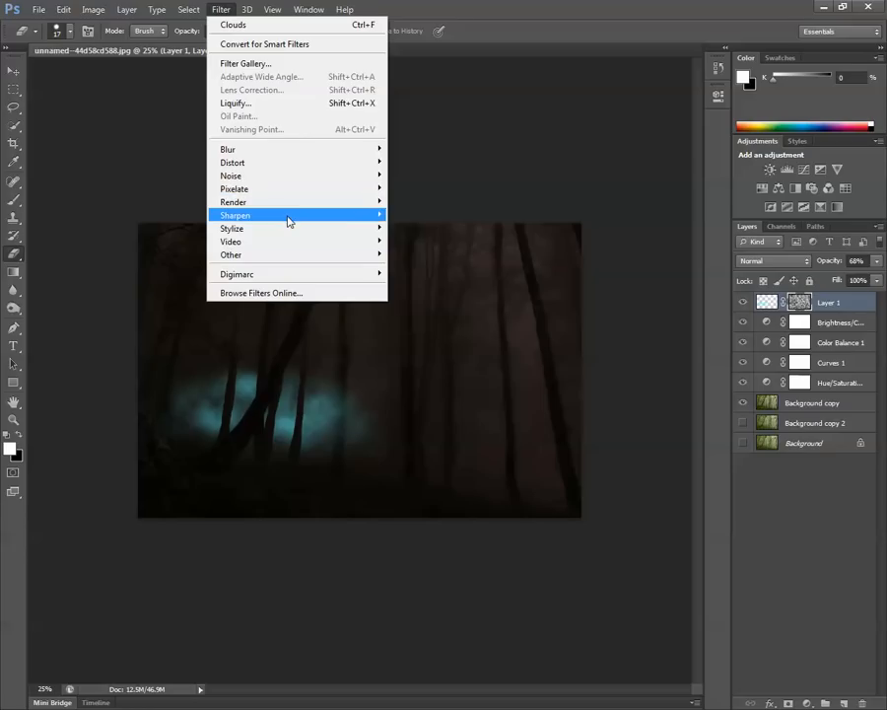
pyautogui.moveTo(289, 203)
pyautogui.click(424, 216)
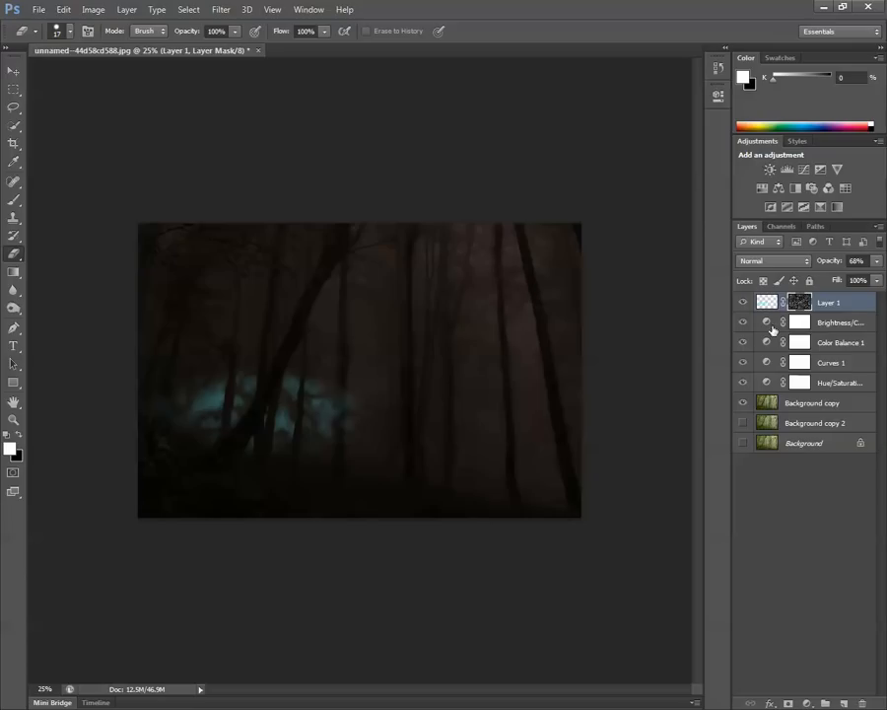
pyautogui.click(877, 266)
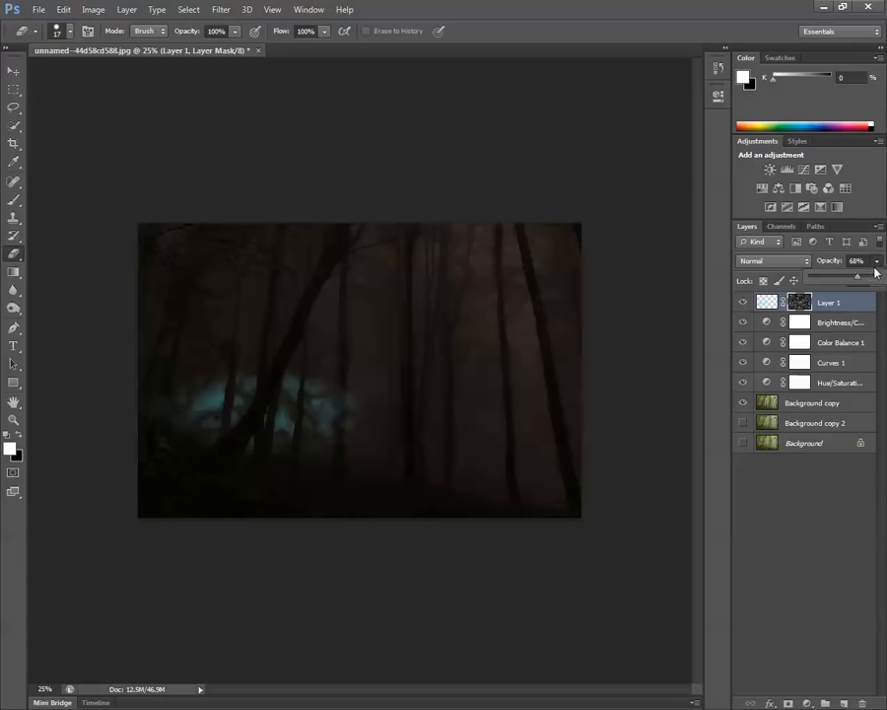
pyautogui.moveTo(859, 280)
pyautogui.mouseDown()
pyautogui.moveTo(872, 282)
pyautogui.moveTo(864, 285)
pyautogui.mouseUp()
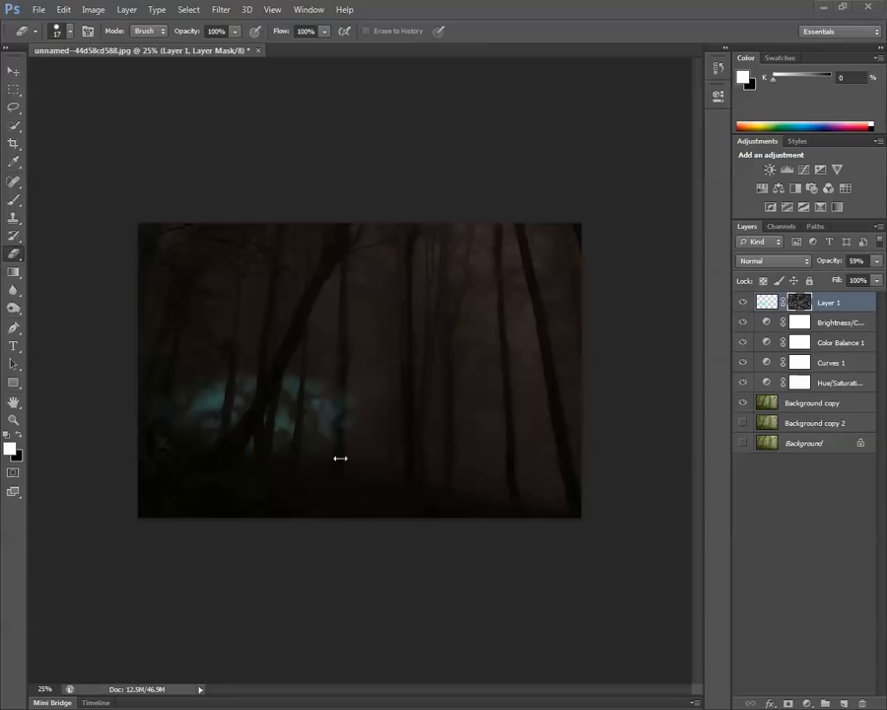
# On a new layer above Layer 1, paint a cyan patch right of the first glow with the Brush at 86% opacity.
pyautogui.click(14, 201)
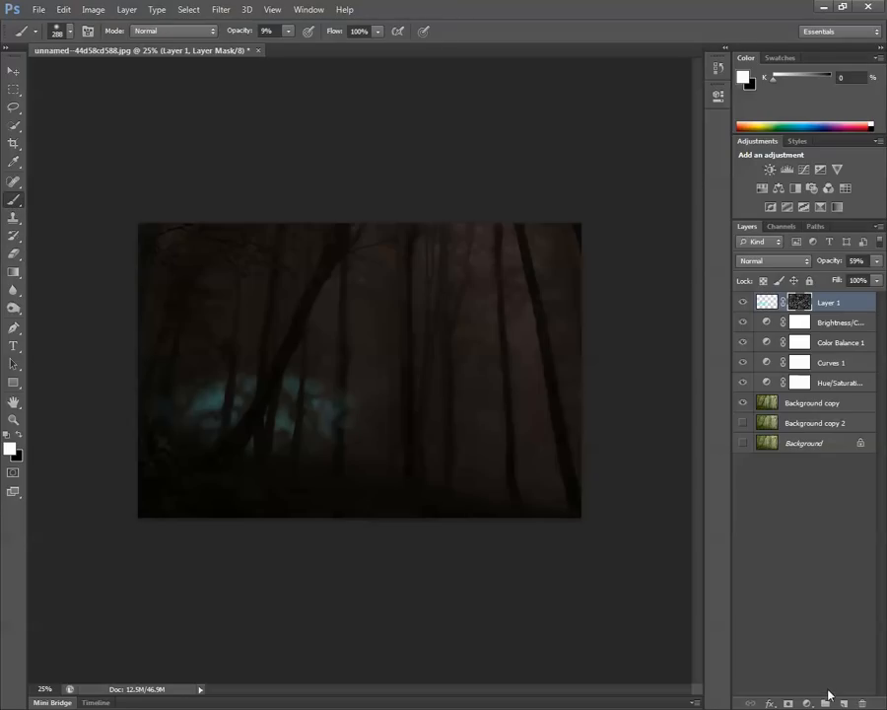
pyautogui.click(844, 701)
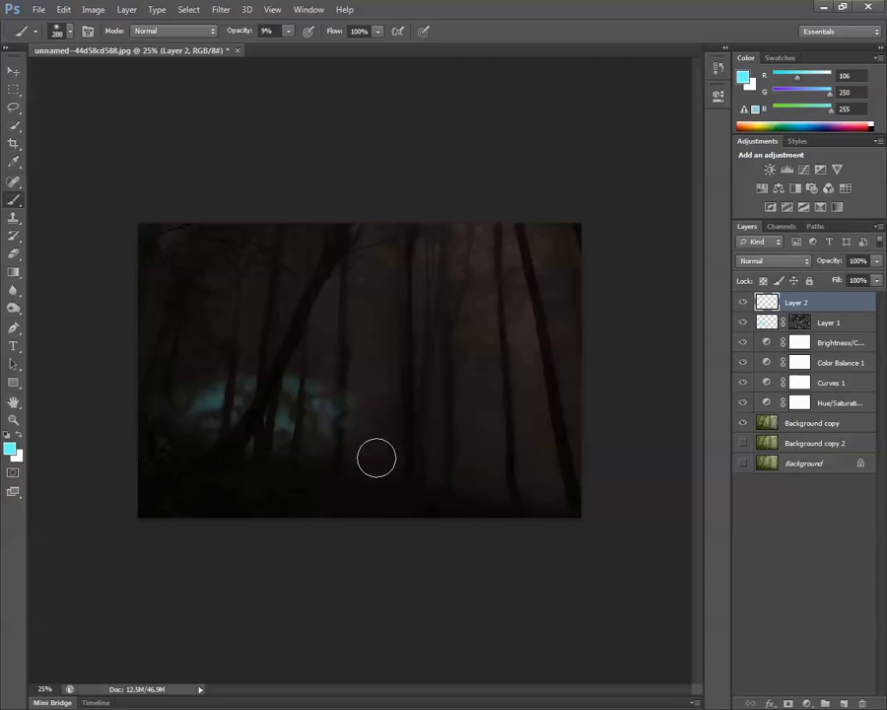
pyautogui.click(288, 30)
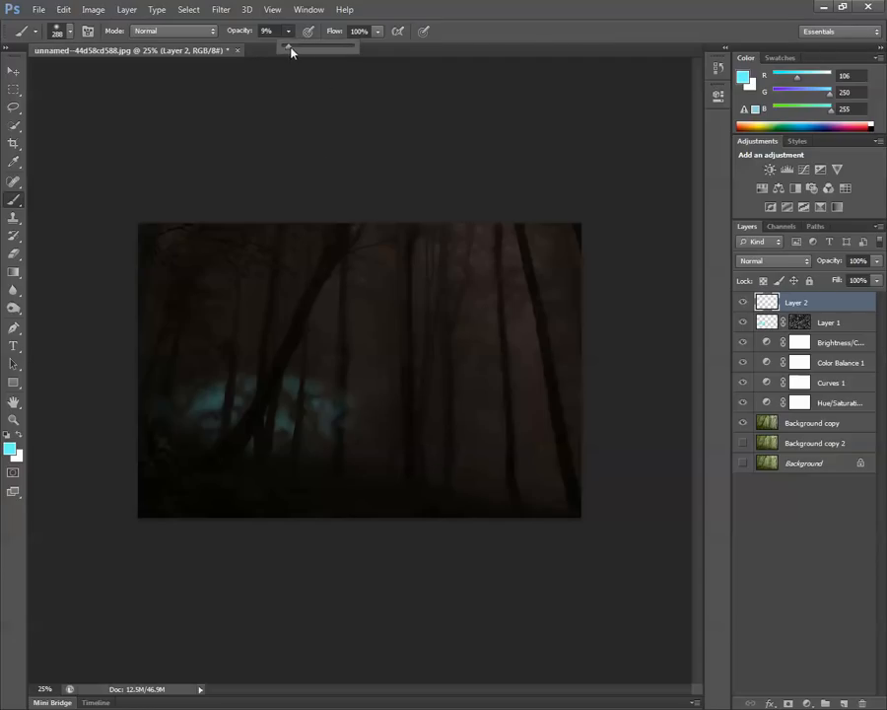
pyautogui.moveTo(359, 57); pyautogui.dragTo(343, 55)
pyautogui.moveTo(377, 440)
pyautogui.mouseDown()
pyautogui.moveTo(402, 423)
pyautogui.moveTo(391, 429)
pyautogui.moveTo(387, 462)
pyautogui.moveTo(403, 455)
pyautogui.moveTo(408, 416)
pyautogui.moveTo(424, 411)
pyautogui.moveTo(417, 469)
pyautogui.moveTo(422, 448)
pyautogui.moveTo(394, 441)
pyautogui.moveTo(441, 416)
pyautogui.moveTo(453, 431)
pyautogui.moveTo(438, 441)
pyautogui.moveTo(437, 461)
pyautogui.moveTo(470, 475)
pyautogui.moveTo(462, 479)
pyautogui.moveTo(503, 483)
pyautogui.mouseUp()
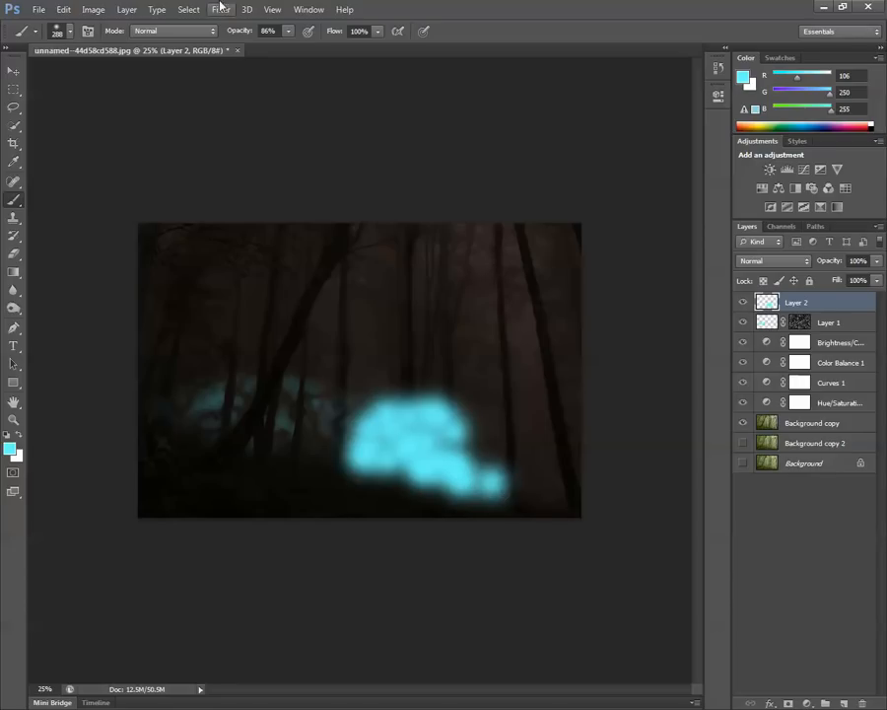
# Extend the cyan patch toward the image's right edge with the Brush at 48% opacity, and lower Layer 2's opacity to 23%.
pyautogui.click(287, 31)
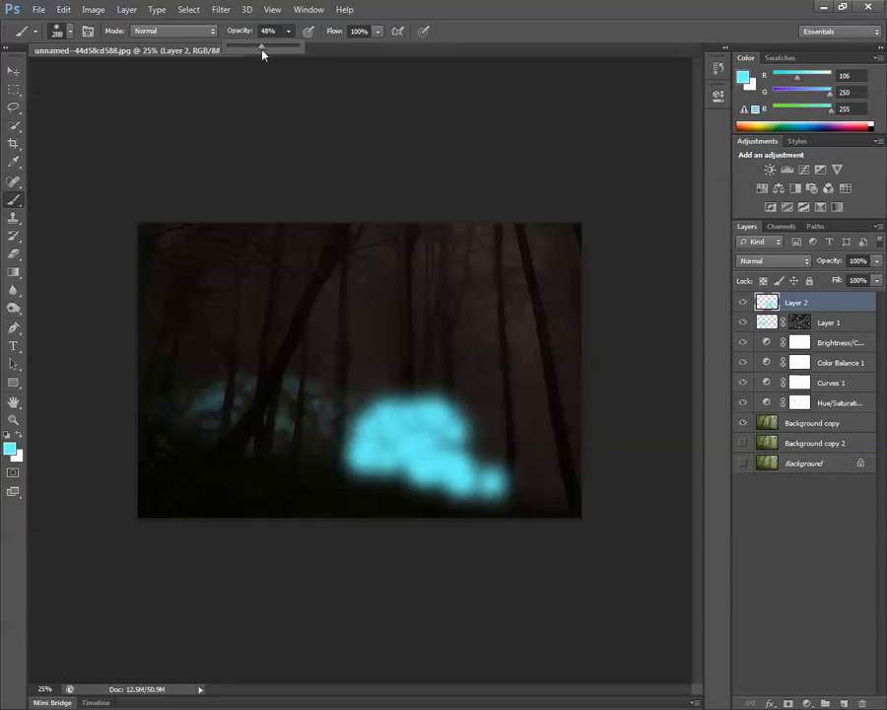
pyautogui.moveTo(478, 475)
pyautogui.mouseDown()
pyautogui.moveTo(478, 432)
pyautogui.moveTo(534, 477)
pyautogui.moveTo(504, 475)
pyautogui.moveTo(557, 486)
pyautogui.moveTo(549, 471)
pyautogui.moveTo(482, 447)
pyautogui.moveTo(464, 420)
pyautogui.moveTo(563, 438)
pyautogui.mouseUp()
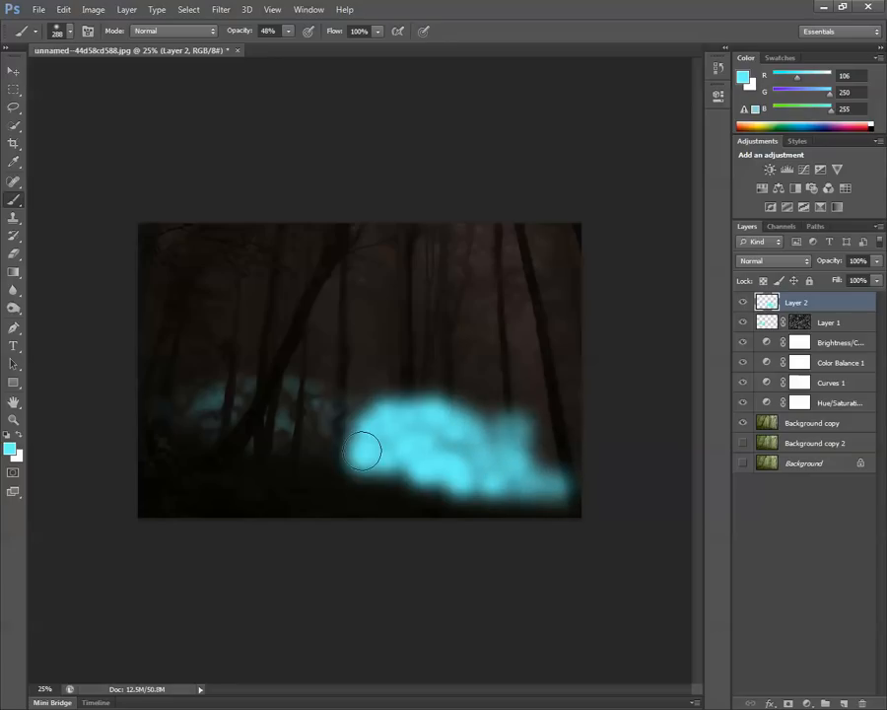
pyautogui.moveTo(362, 451)
pyautogui.mouseDown()
pyautogui.moveTo(361, 440)
pyautogui.moveTo(377, 443)
pyautogui.moveTo(347, 436)
pyautogui.moveTo(352, 426)
pyautogui.mouseUp()
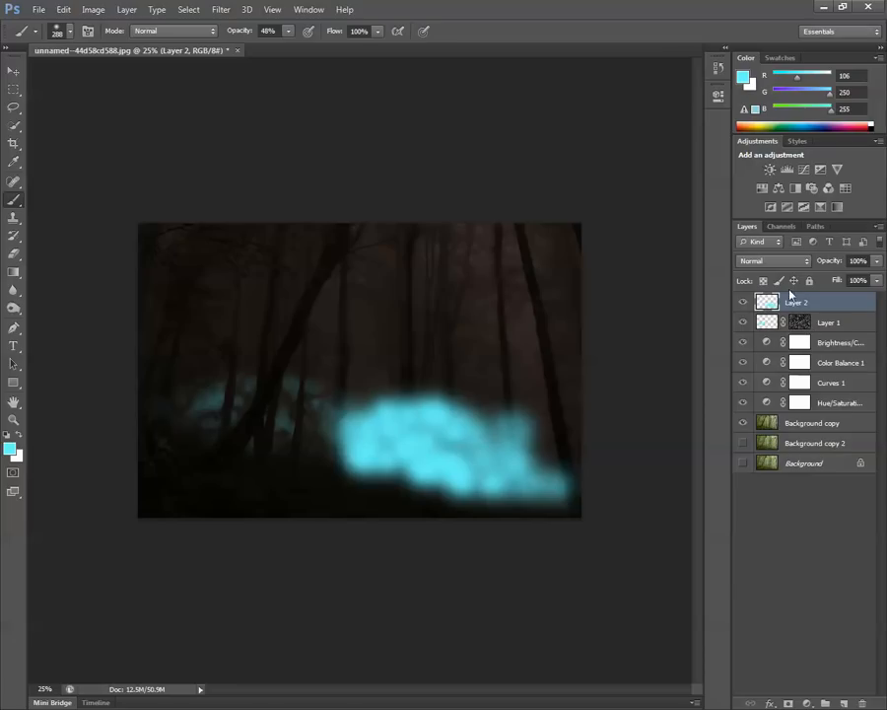
pyautogui.click(873, 264)
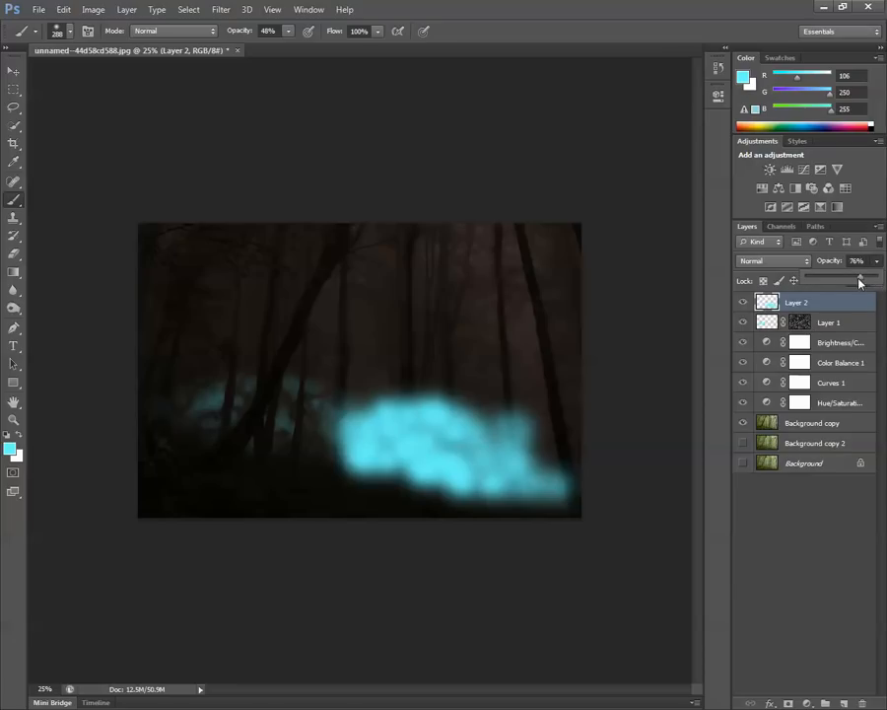
pyautogui.moveTo(860, 283); pyautogui.dragTo(822, 280)
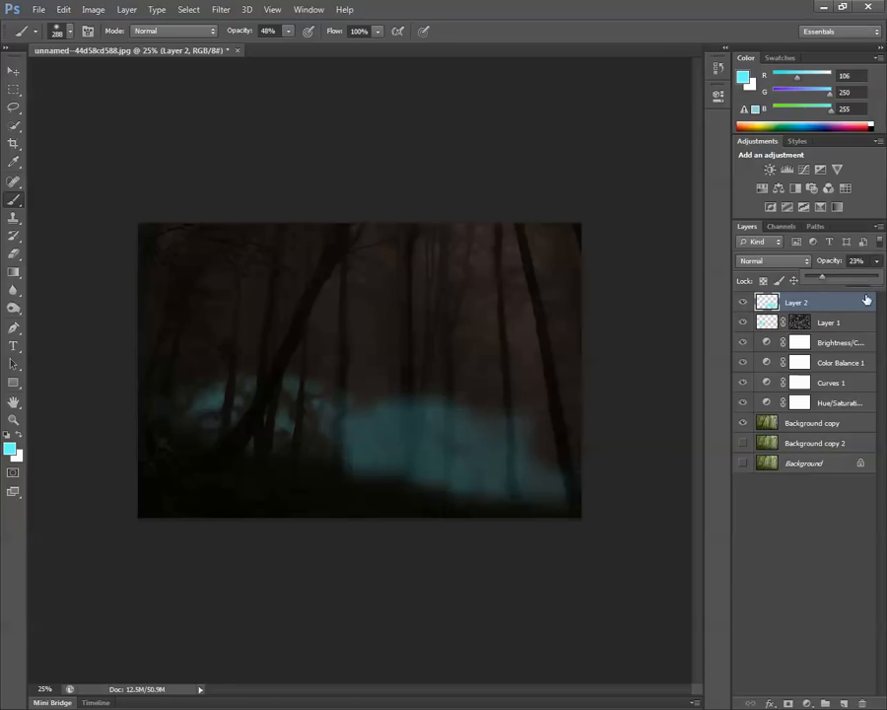
# Trace a closed Pen path around the lower trunk and base of the tree at the cyan patch's left edge.
pyautogui.hotkey('ctrl', '+')
pyautogui.hotkey('ctrl', '+')
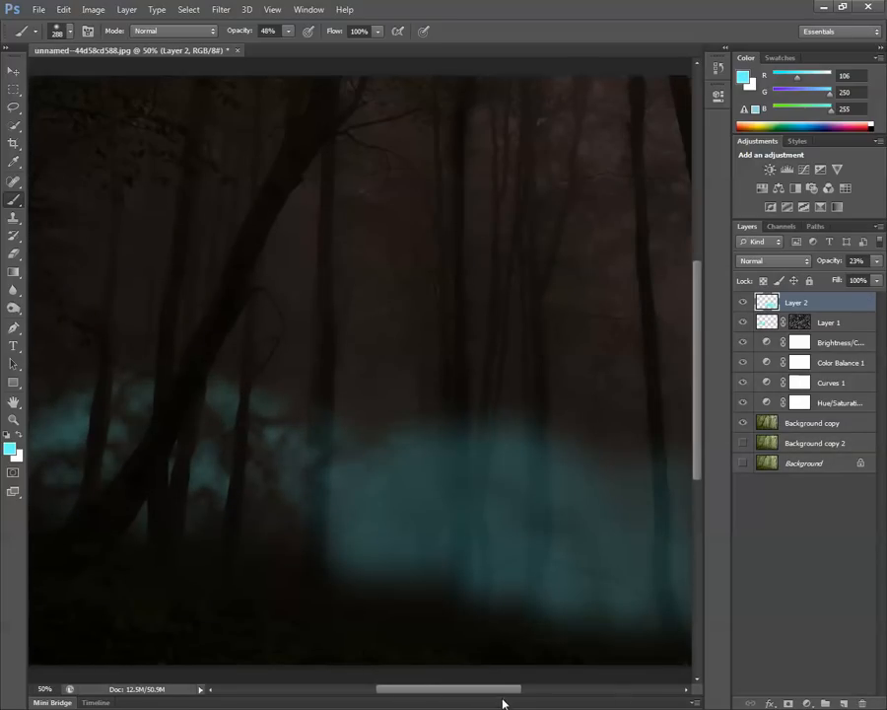
pyautogui.moveTo(502, 690); pyautogui.dragTo(532, 690)
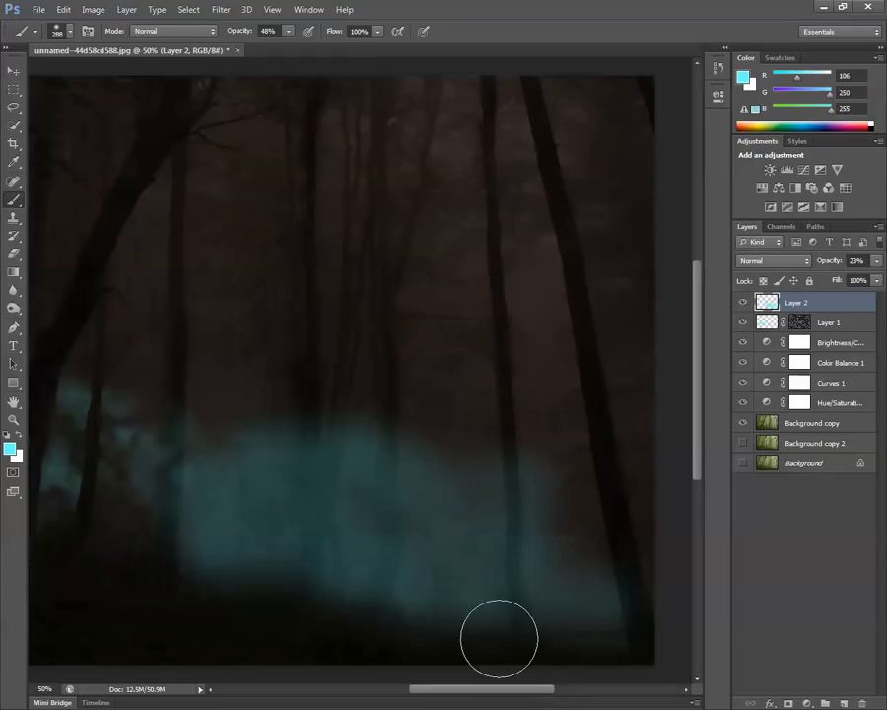
pyautogui.scroll(-3, 498, 639)
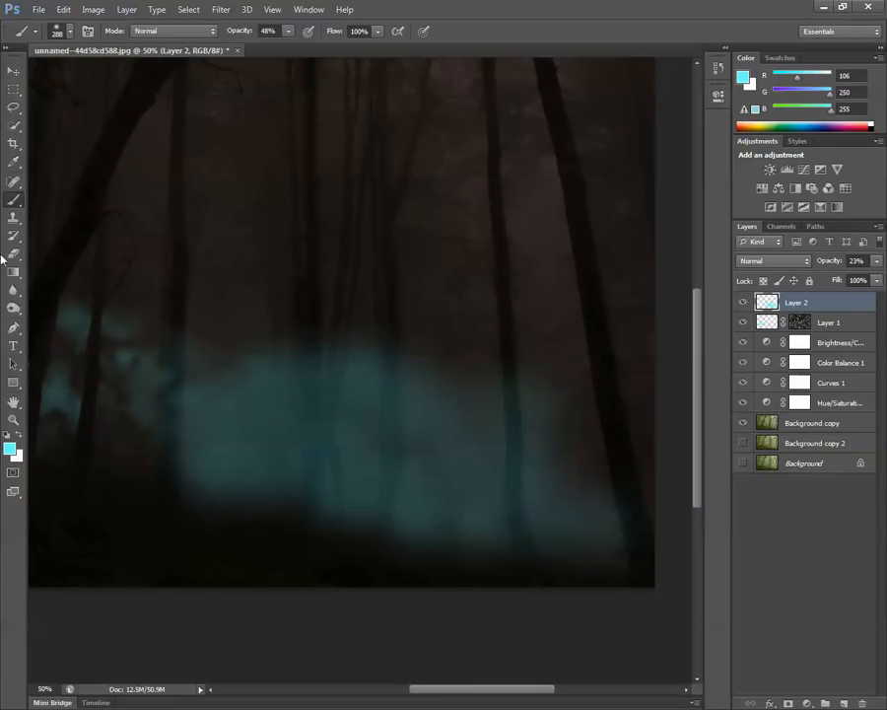
pyautogui.click(13, 327)
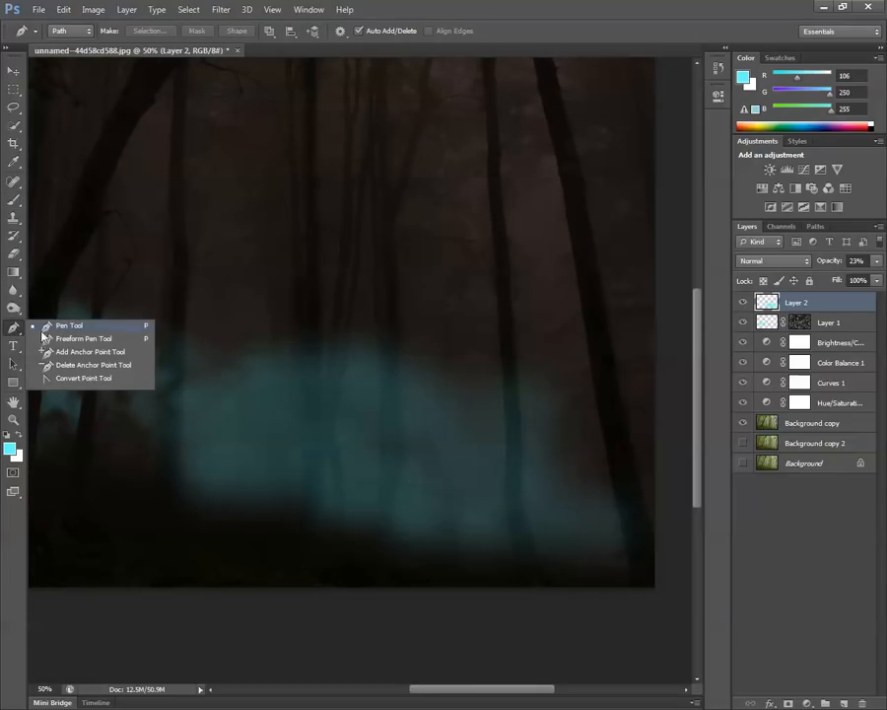
pyautogui.click(44, 327)
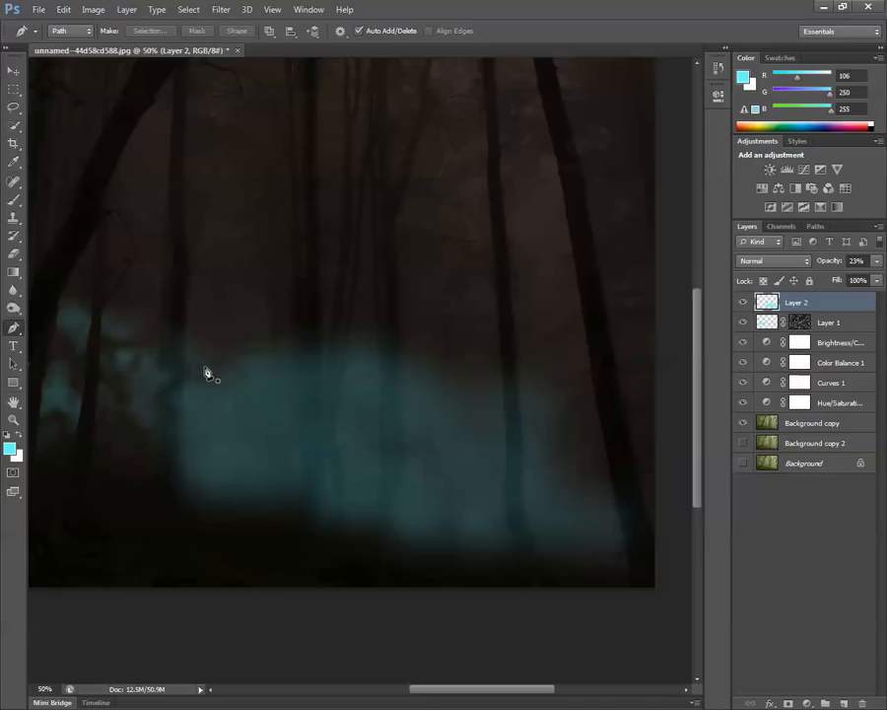
pyautogui.click(185, 306)
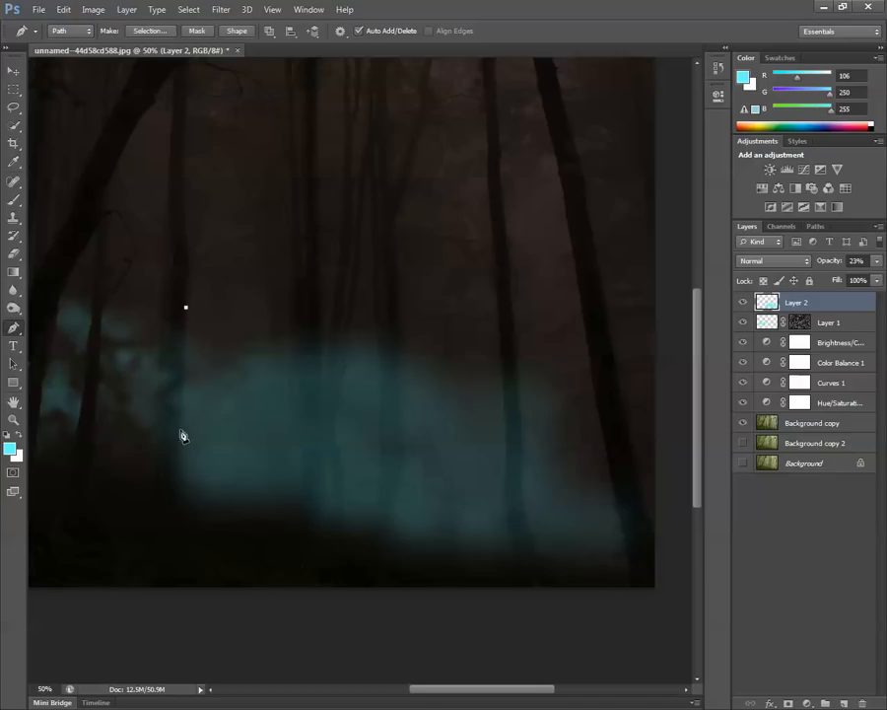
pyautogui.click(184, 370)
pyautogui.click(181, 413)
pyautogui.click(179, 450)
pyautogui.click(180, 493)
pyautogui.click(191, 523)
pyautogui.click(201, 563)
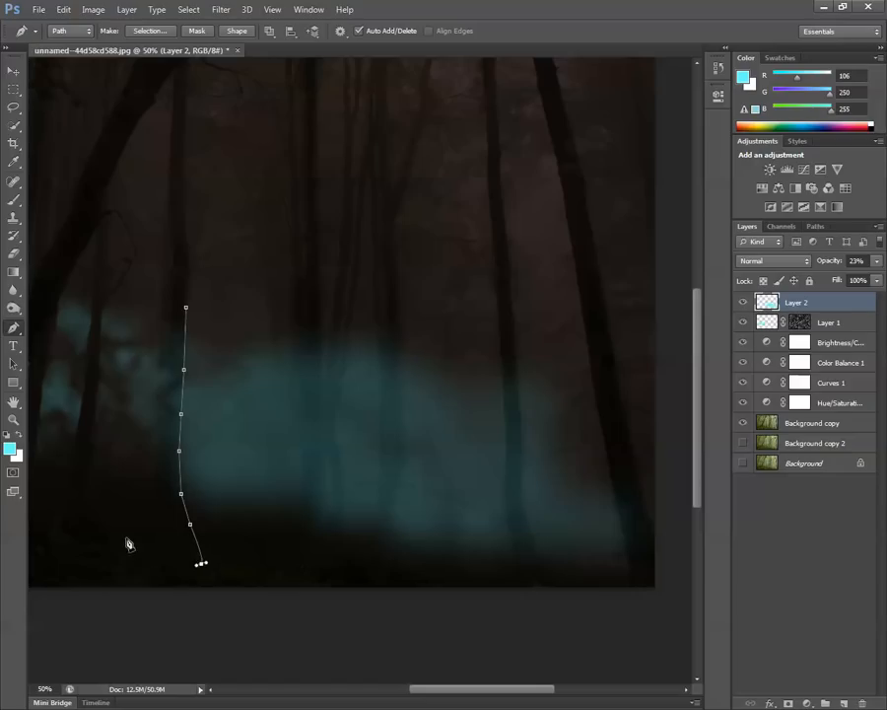
pyautogui.click(138, 559)
pyautogui.click(102, 527)
pyautogui.click(152, 496)
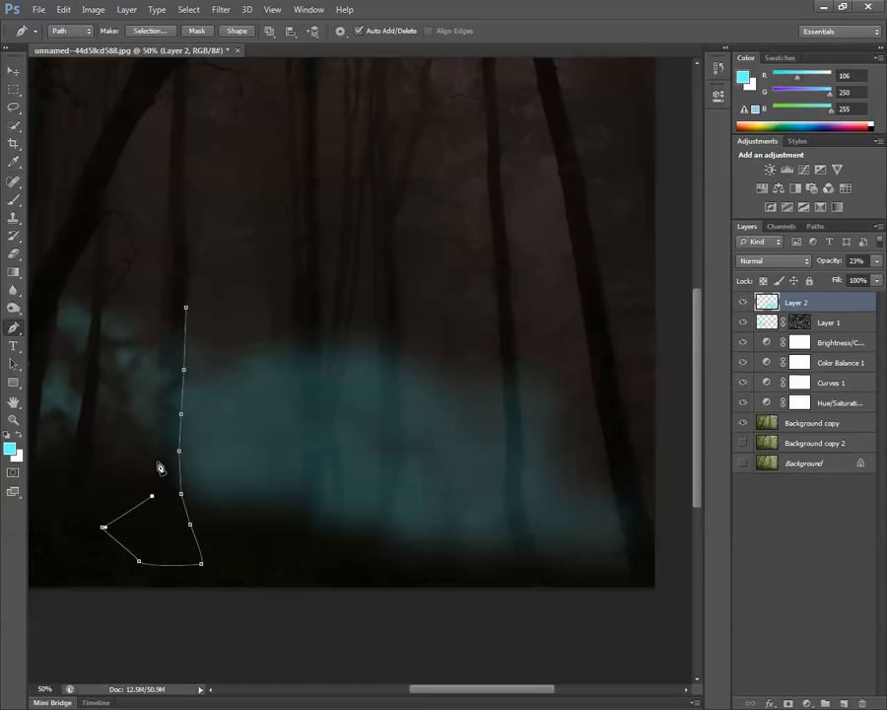
pyautogui.click(158, 461)
pyautogui.click(160, 438)
pyautogui.click(160, 412)
pyautogui.click(163, 384)
pyautogui.click(167, 350)
pyautogui.click(170, 315)
pyautogui.click(171, 292)
pyautogui.click(185, 307)
# Convert the path on the left-edge trunk to a selection with 0 px feather and delete Layer 2's cyan inside it.
pyautogui.click(196, 32)
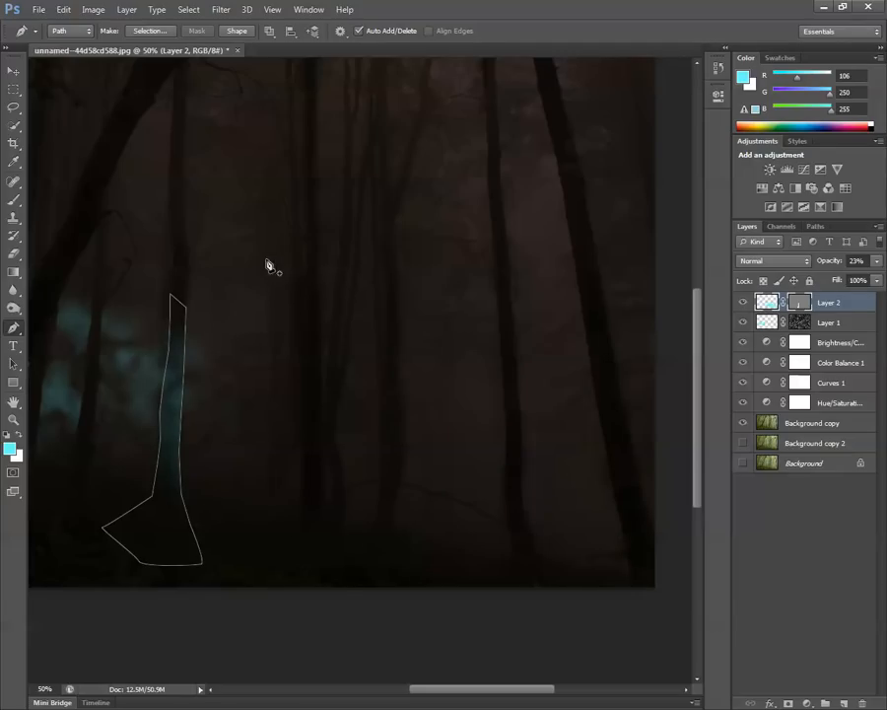
pyautogui.hotkey('ctrl', 'z')
pyautogui.click(159, 32)
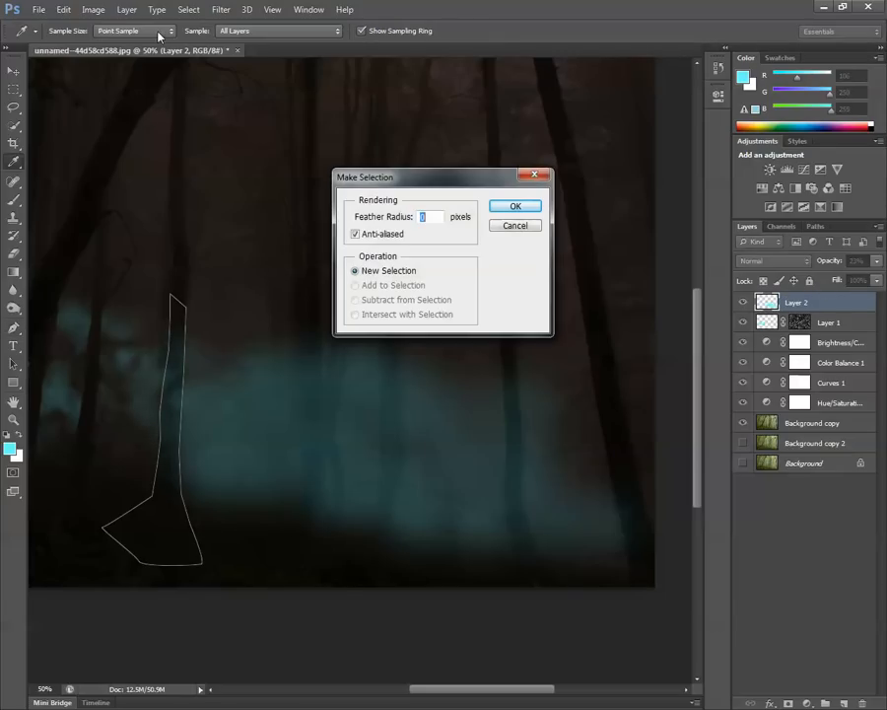
pyautogui.click(527, 204)
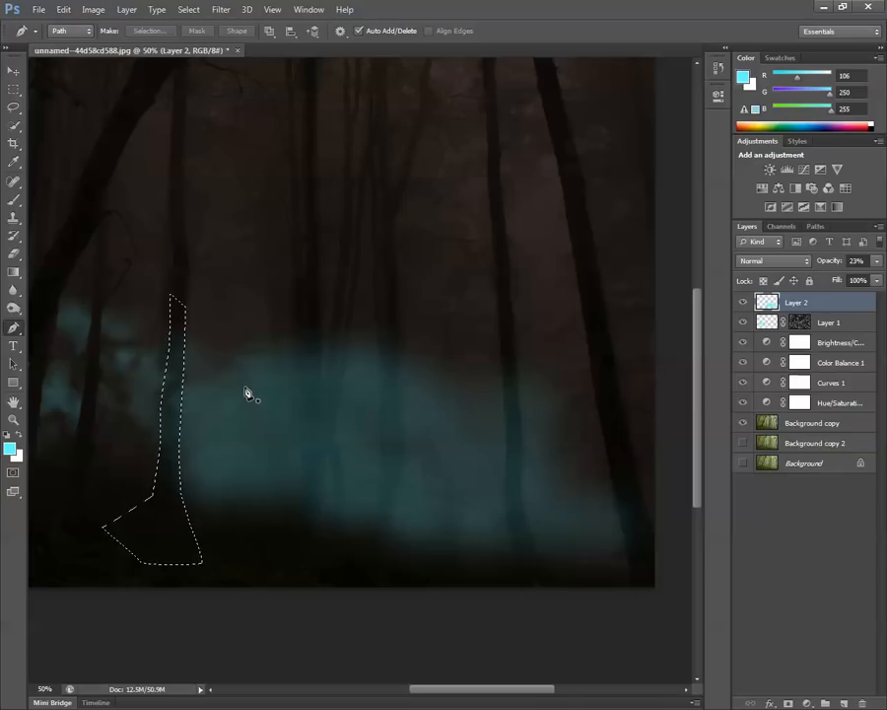
pyautogui.press('Delete')
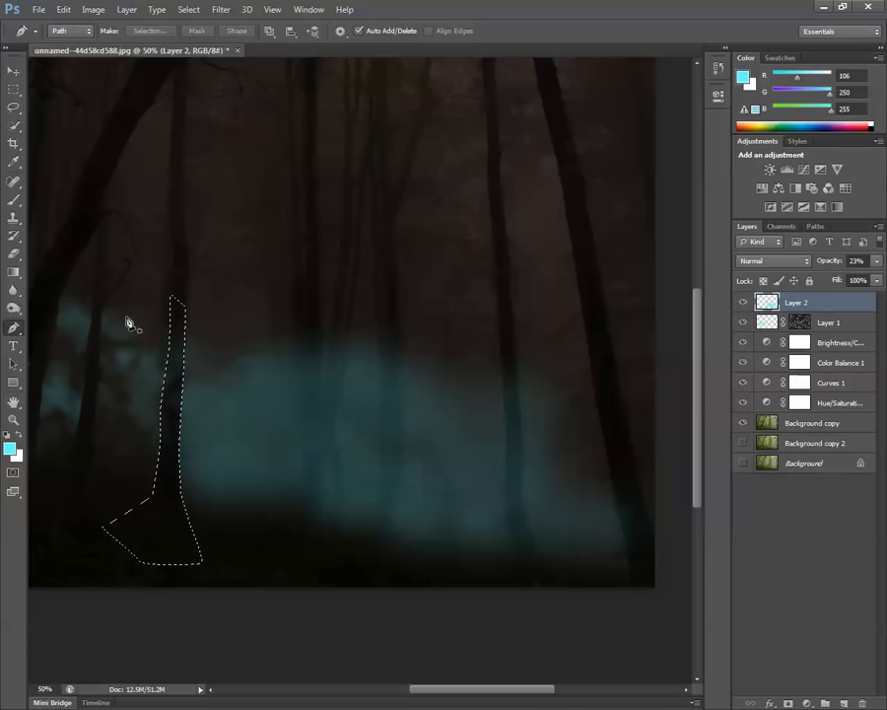
pyautogui.click(14, 89)
pyautogui.click(235, 230)
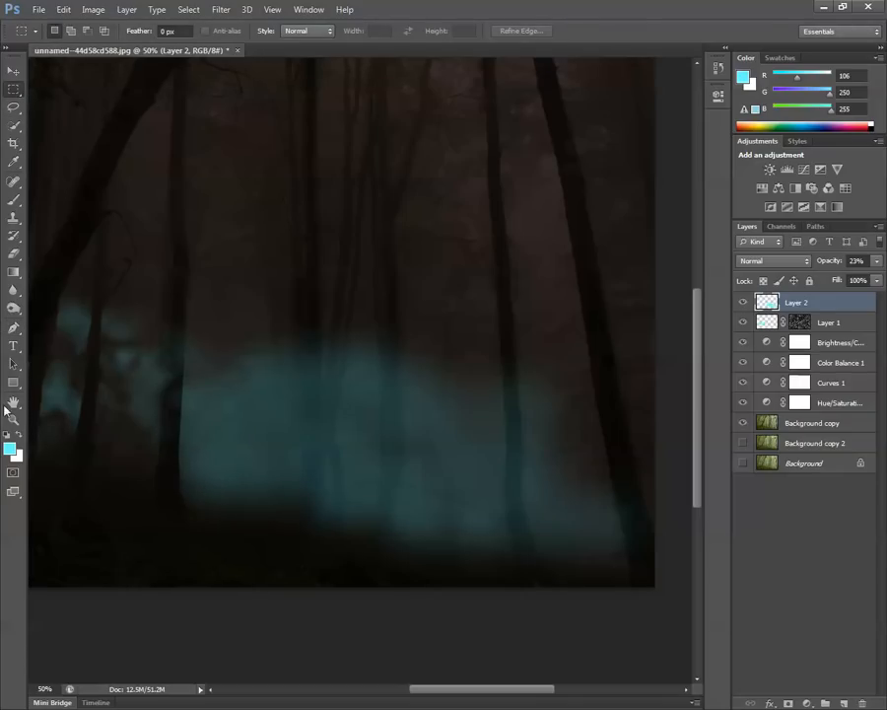
# Trace a closed Pen path around the next dark trunk to the right, from above the cyan patch down to its flared base.
pyautogui.click(14, 327)
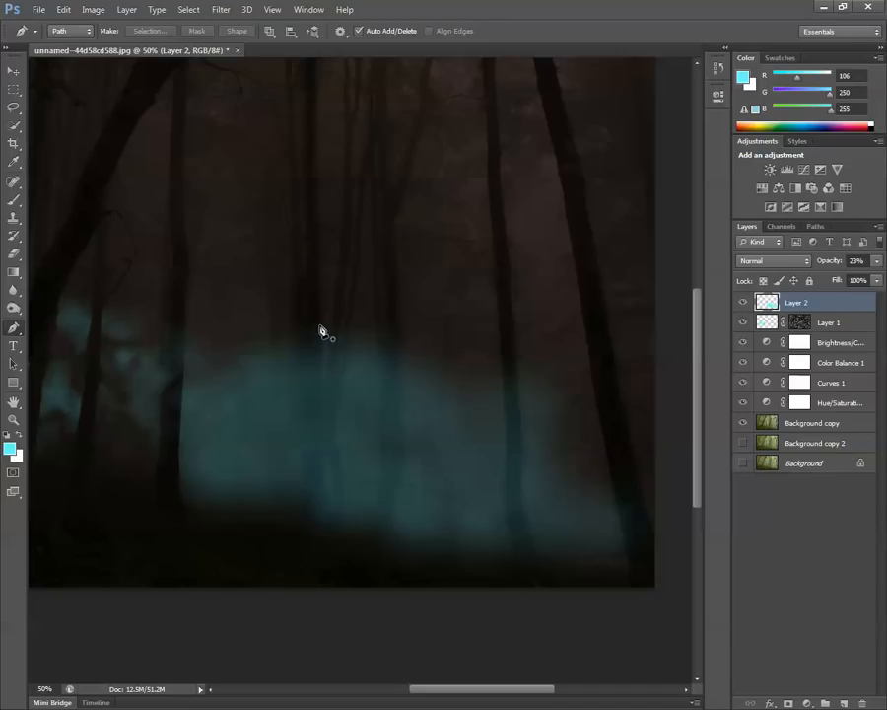
pyautogui.click(321, 260)
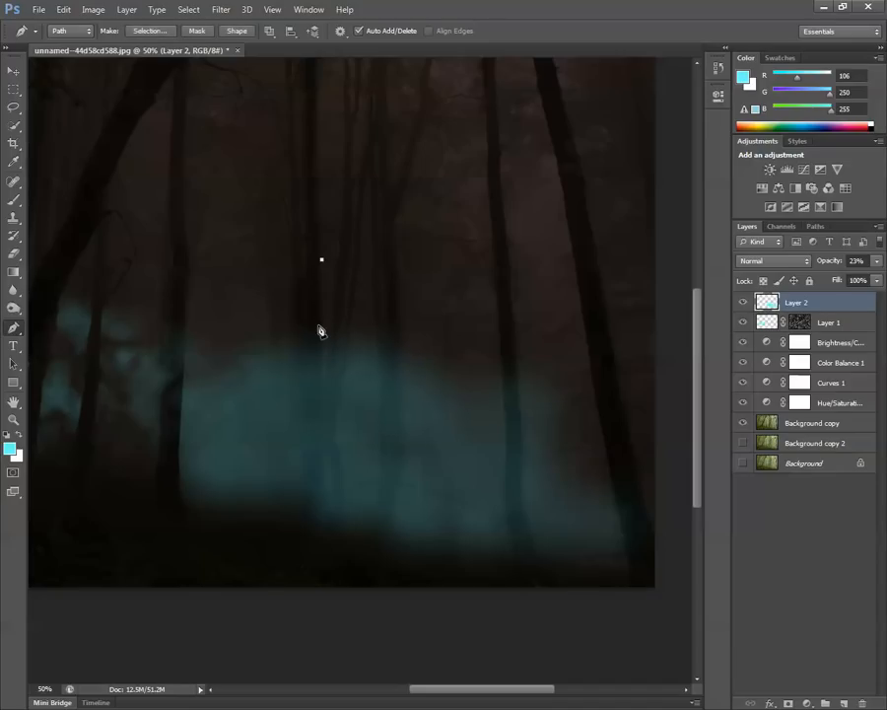
pyautogui.click(321, 322)
pyautogui.click(320, 366)
pyautogui.click(322, 394)
pyautogui.click(326, 425)
pyautogui.click(323, 448)
pyautogui.click(321, 468)
pyautogui.click(322, 497)
pyautogui.click(322, 526)
pyautogui.click(322, 557)
pyautogui.click(293, 566)
pyautogui.click(252, 560)
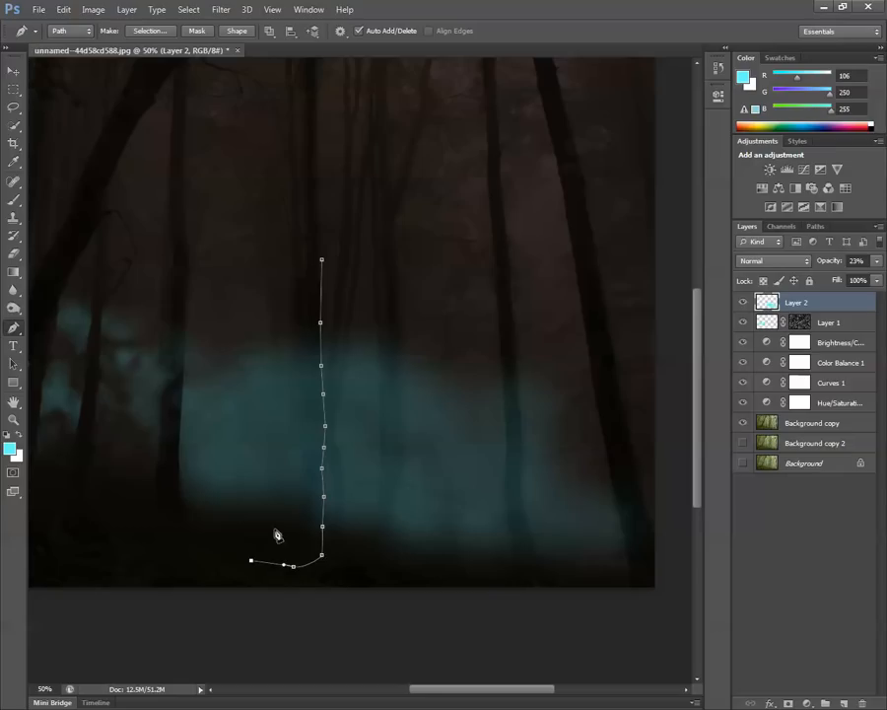
pyautogui.click(274, 529)
pyautogui.click(292, 513)
pyautogui.click(303, 497)
pyautogui.click(303, 471)
pyautogui.click(301, 411)
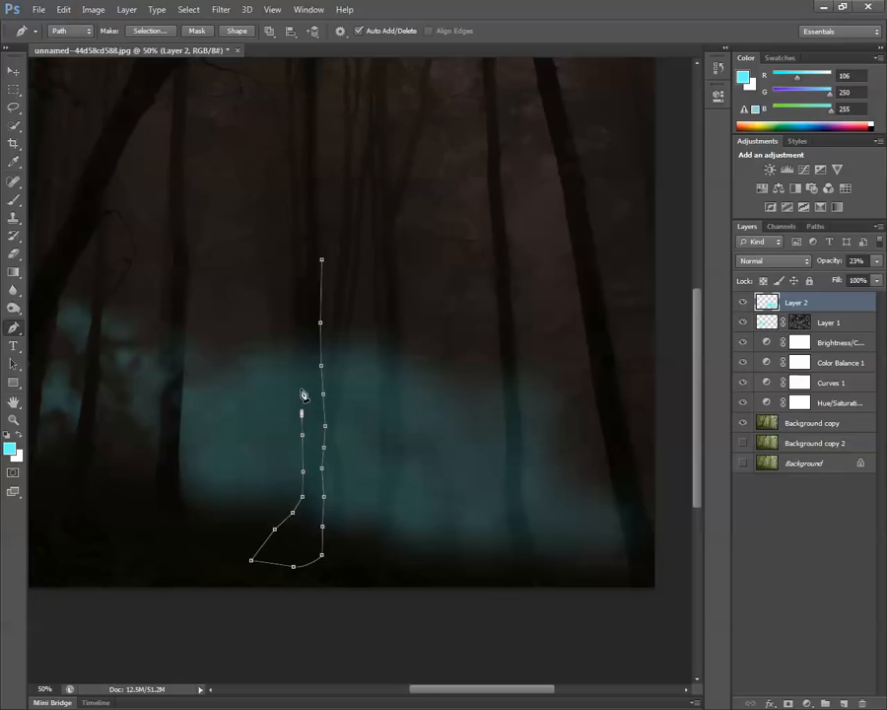
pyautogui.click(302, 386)
pyautogui.click(300, 358)
pyautogui.click(300, 335)
pyautogui.click(301, 314)
pyautogui.click(300, 254)
pyautogui.click(322, 260)
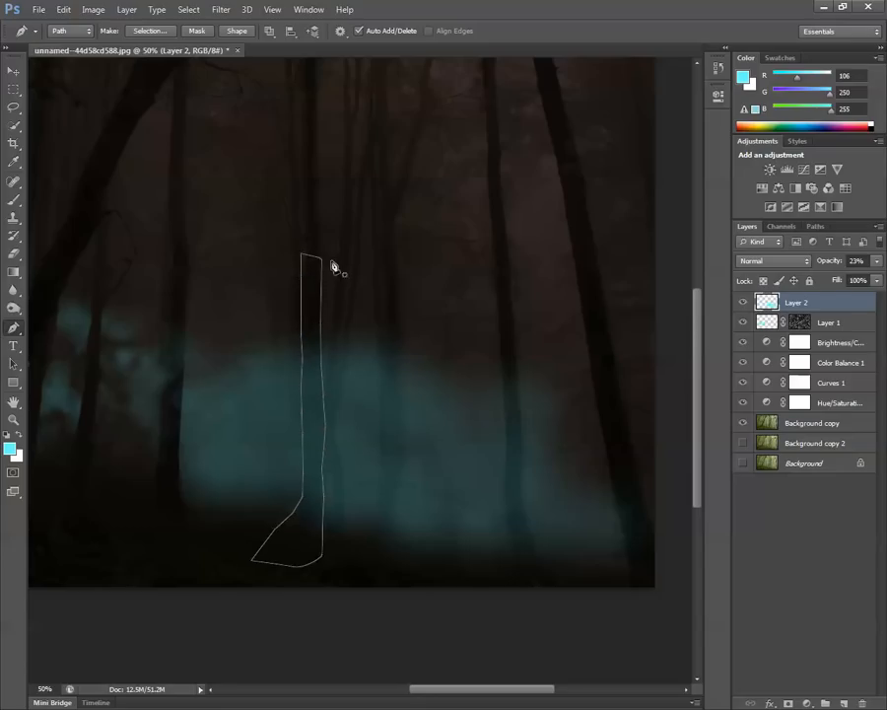
# Convert the second trunk's path to a selection with 0 px feather and clear the cyan covering that trunk.
pyautogui.click(158, 30)
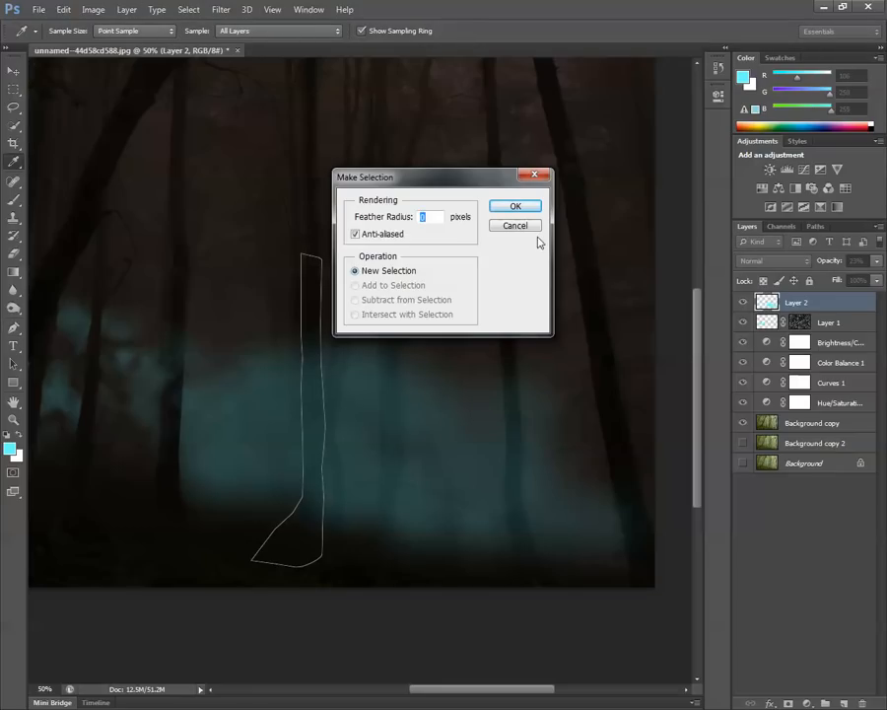
pyautogui.click(516, 206)
pyautogui.press('Delete')
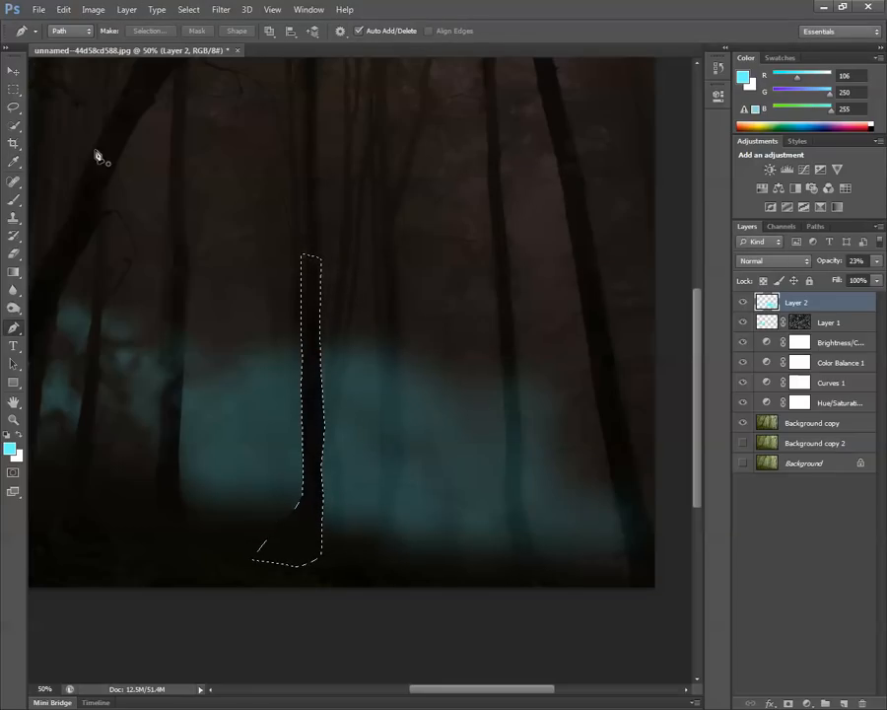
pyautogui.click(13, 89)
pyautogui.click(268, 137)
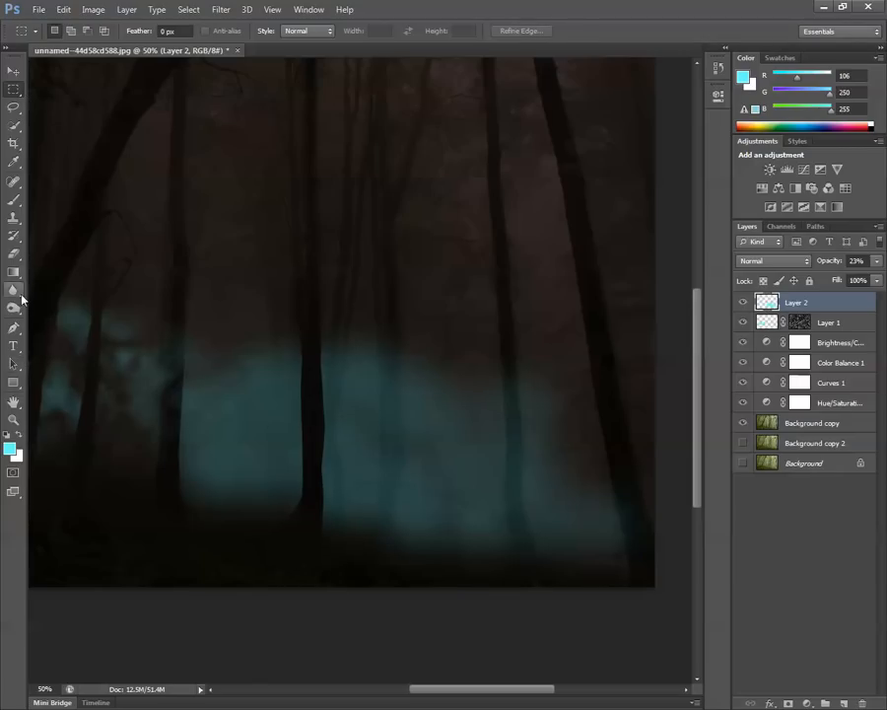
# Trace a closed Pen path around the third, curved trunk in the middle of the cyan patch, including its widening base.
pyautogui.click(13, 329)
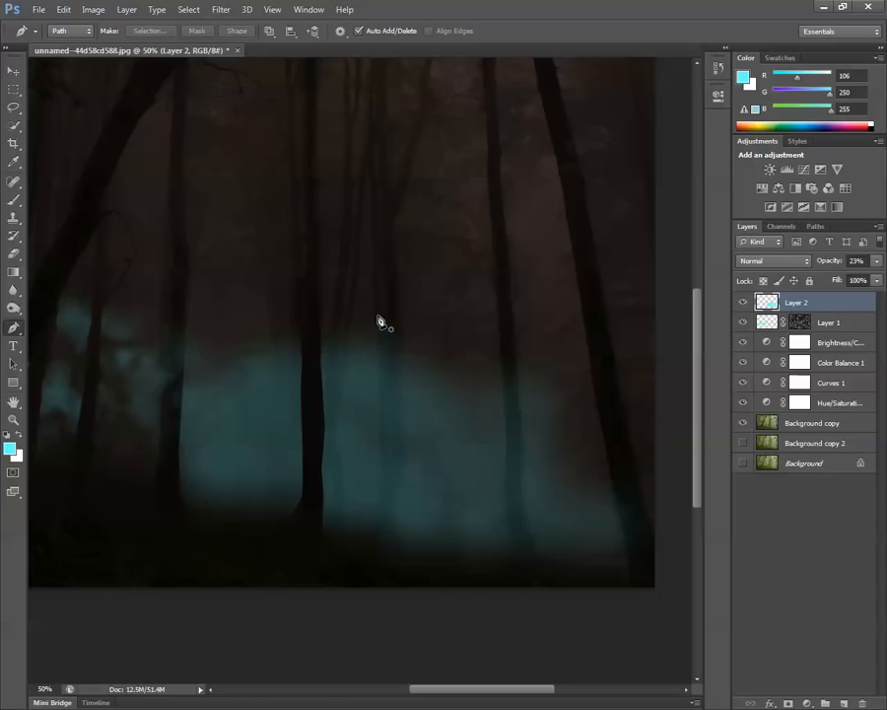
pyautogui.moveTo(376, 313); pyautogui.dragTo(377, 299)
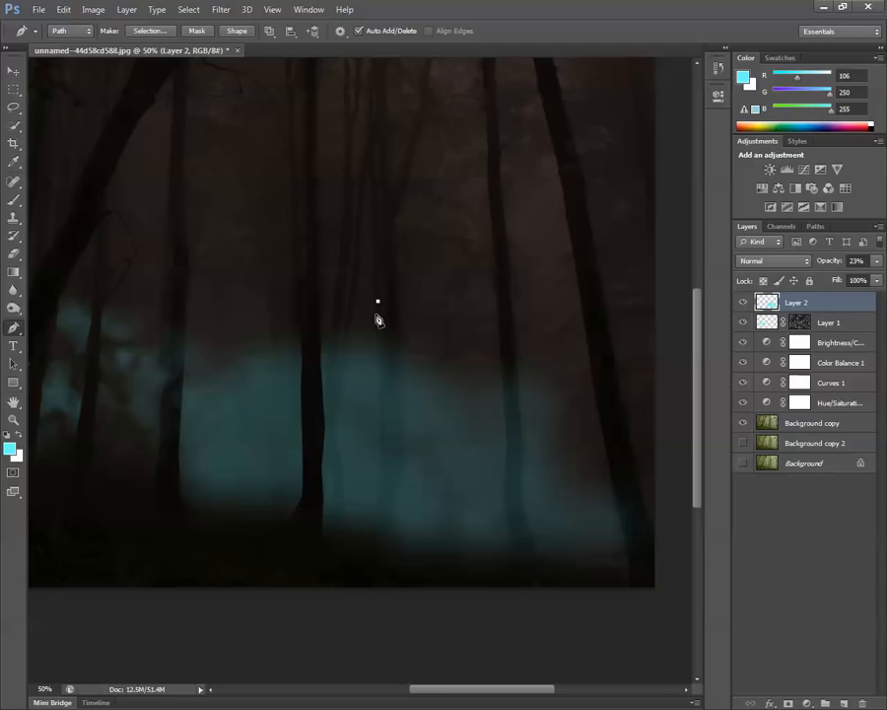
pyautogui.click(380, 384)
pyautogui.click(381, 421)
pyautogui.click(380, 465)
pyautogui.click(380, 503)
pyautogui.click(374, 527)
pyautogui.click(363, 553)
pyautogui.moveTo(363, 570); pyautogui.dragTo(370, 570)
pyautogui.click(412, 569)
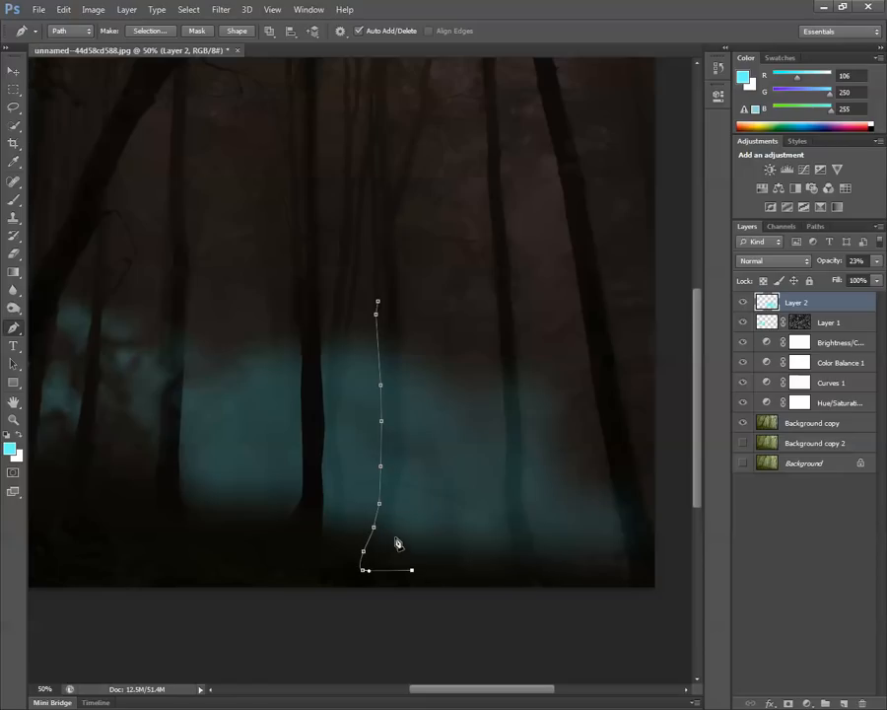
pyautogui.click(393, 518)
pyautogui.click(405, 455)
pyautogui.hotkey('ctrl', 'z')
pyautogui.moveTo(405, 419); pyautogui.dragTo(401, 406)
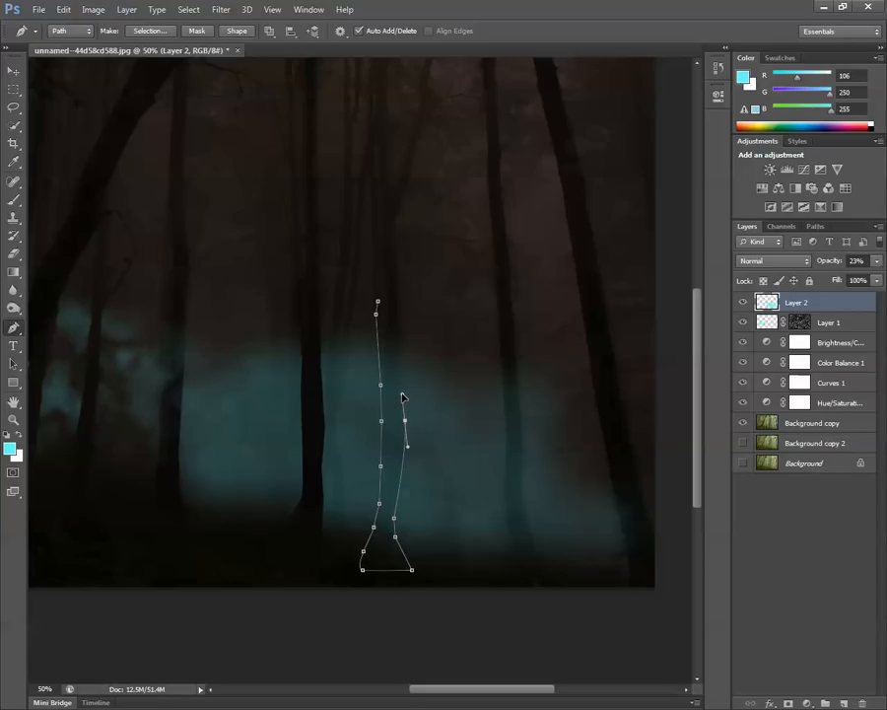
pyautogui.moveTo(399, 373); pyautogui.dragTo(398, 353)
pyautogui.click(397, 287)
pyautogui.click(379, 303)
# Convert the third trunk's path to a selection with 0 px feather, remove the cyan inside it and deselect.
pyautogui.click(166, 37)
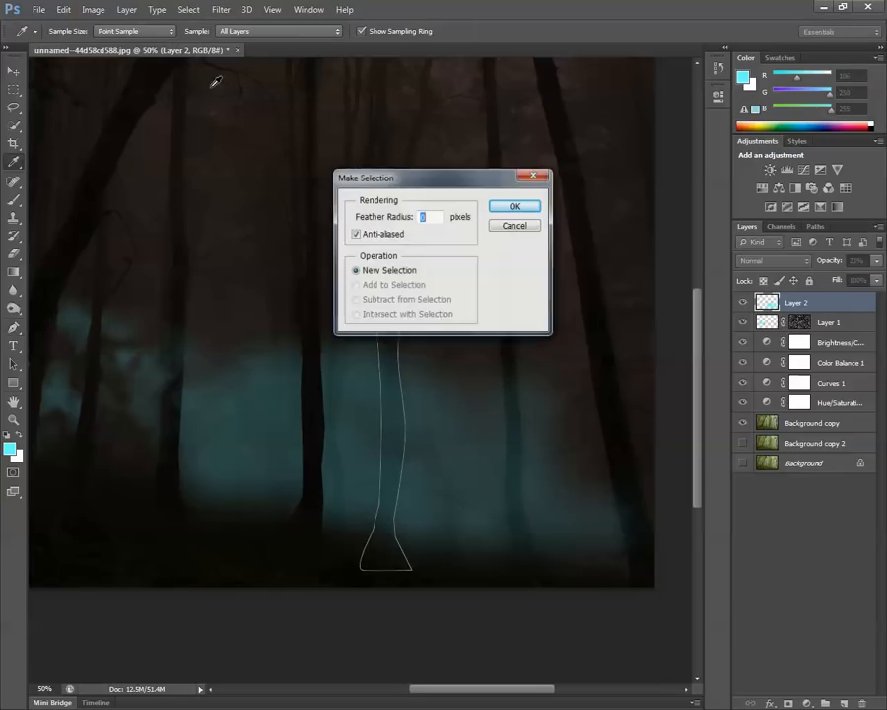
pyautogui.click(518, 205)
pyautogui.press('Delete')
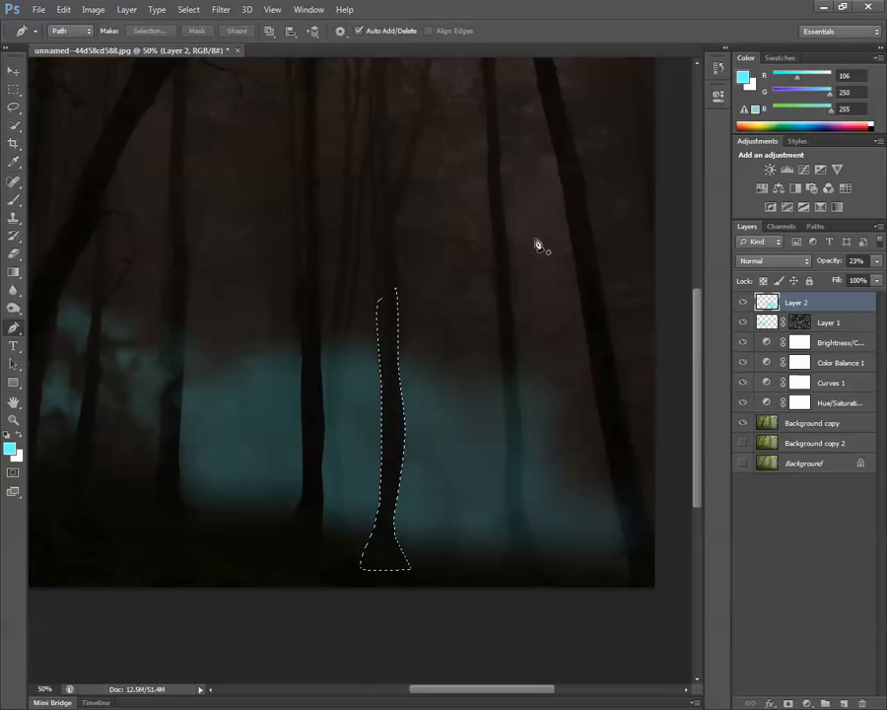
pyautogui.click(14, 89)
pyautogui.hotkey('ctrl', 'd')
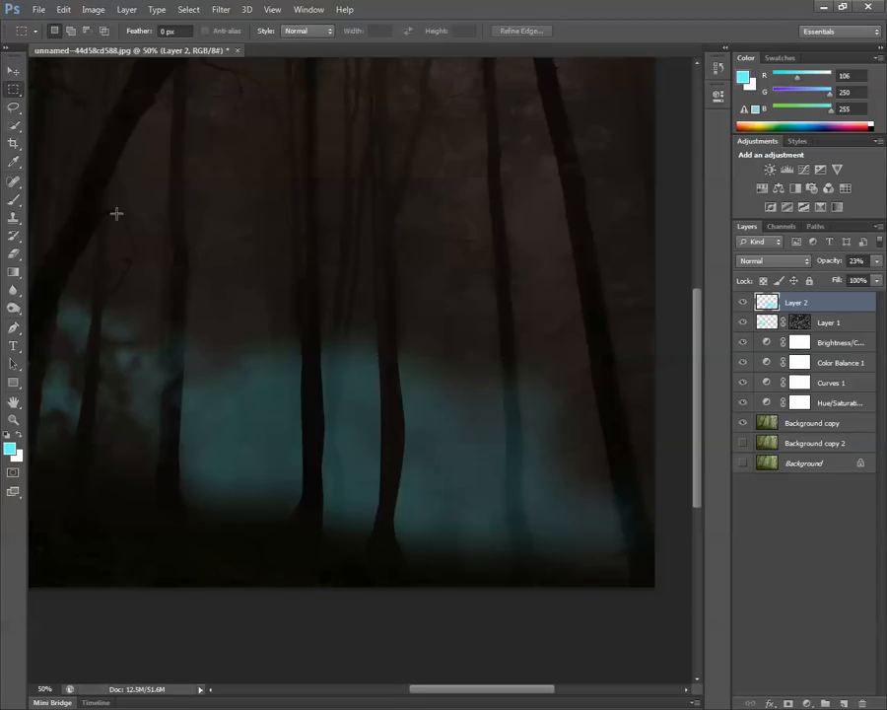
# Trace a closed Pen path around the fourth trunk, near the right part of the cyan patch, including its flared base.
pyautogui.click(14, 327)
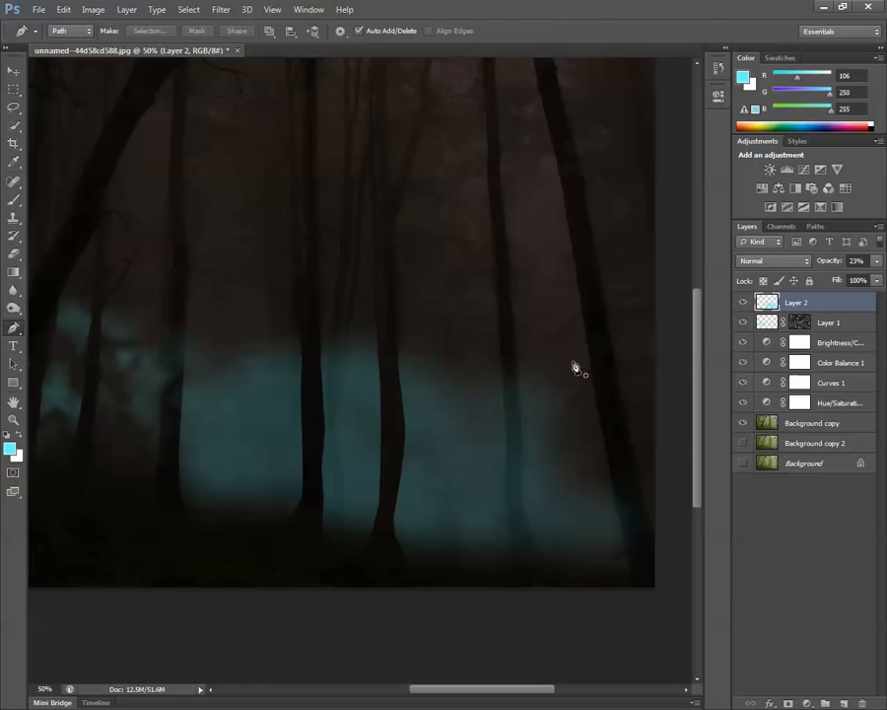
pyautogui.click(512, 310)
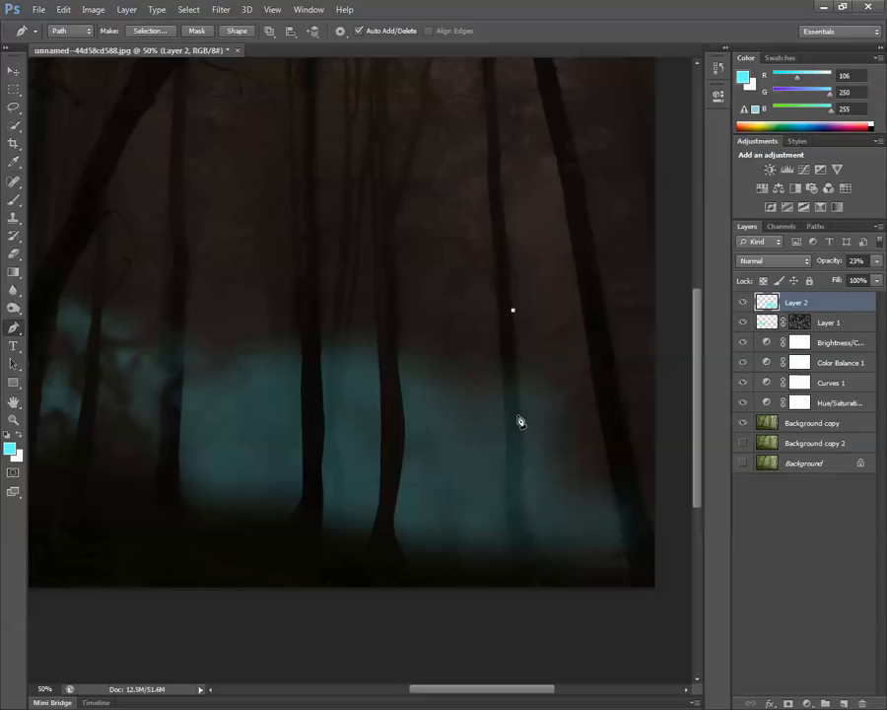
pyautogui.click(521, 415)
pyautogui.click(521, 459)
pyautogui.click(524, 499)
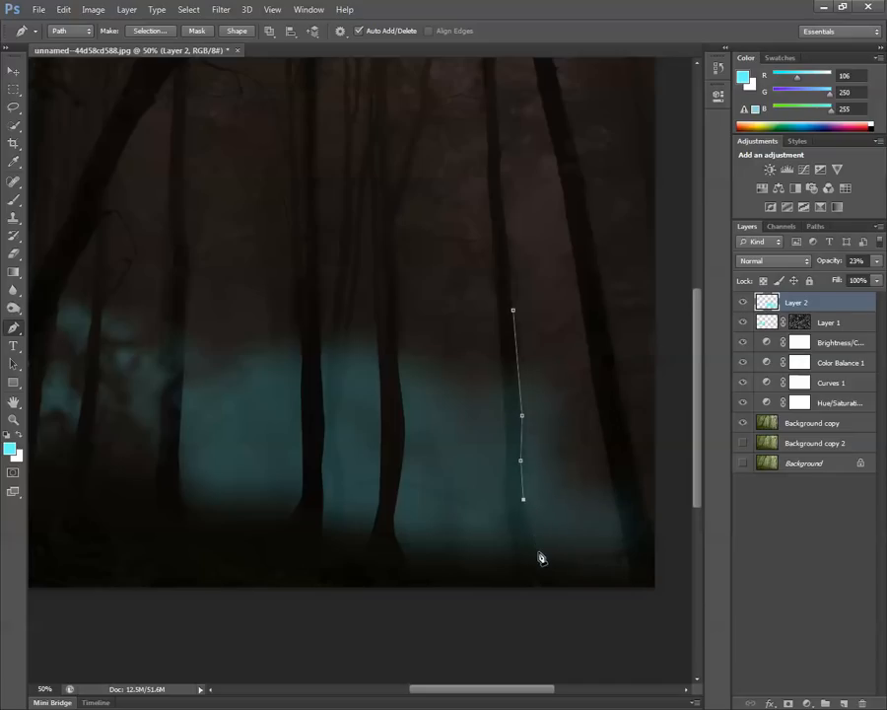
pyautogui.click(532, 536)
pyautogui.click(548, 564)
pyautogui.moveTo(550, 577); pyautogui.dragTo(565, 576)
pyautogui.click(485, 580)
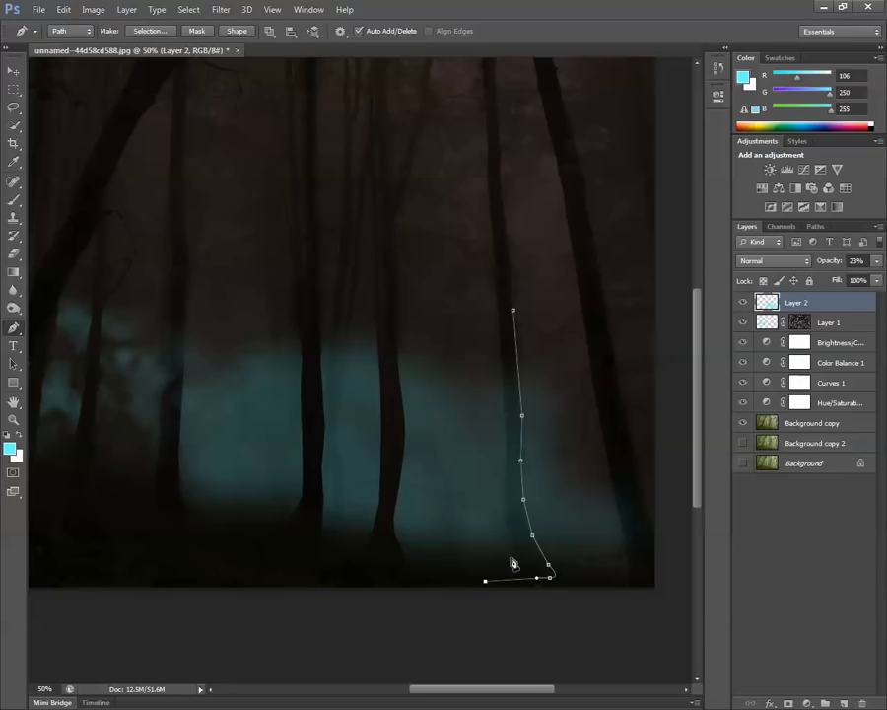
pyautogui.click(514, 554)
pyautogui.moveTo(505, 453); pyautogui.dragTo(510, 437)
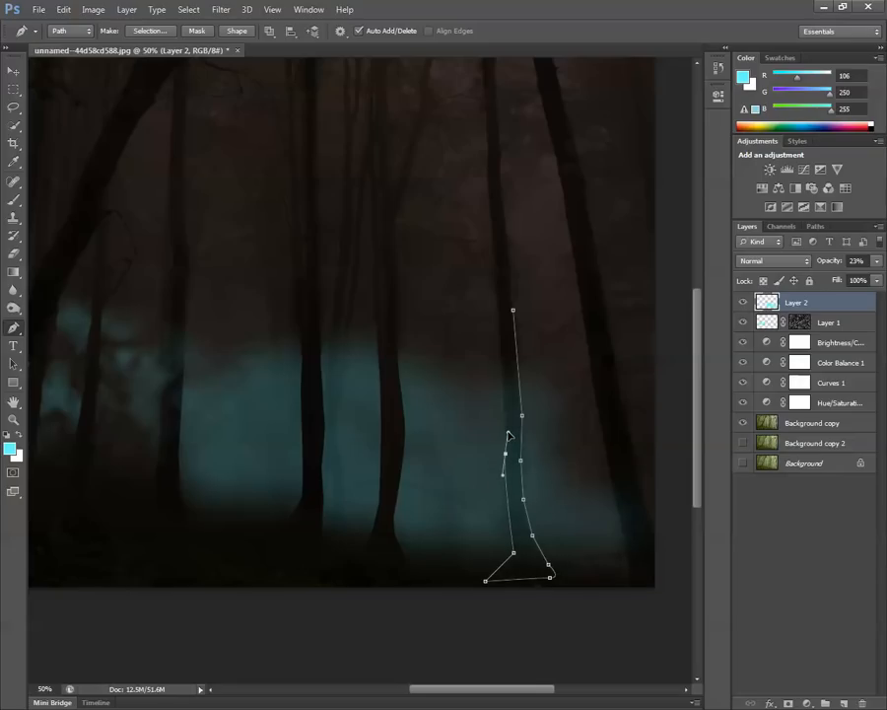
pyautogui.click(505, 413)
pyautogui.click(503, 390)
pyautogui.click(502, 335)
pyautogui.click(512, 309)
# Convert the fourth trunk's path to a selection with 0 px feather, clear the cyan inside it and deselect.
pyautogui.click(149, 30)
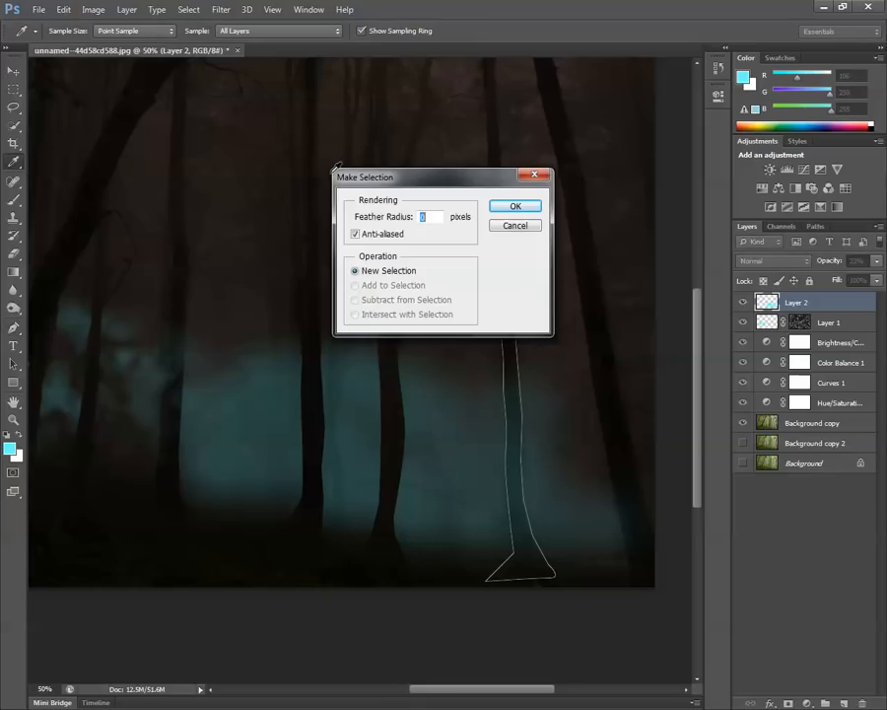
pyautogui.click(504, 210)
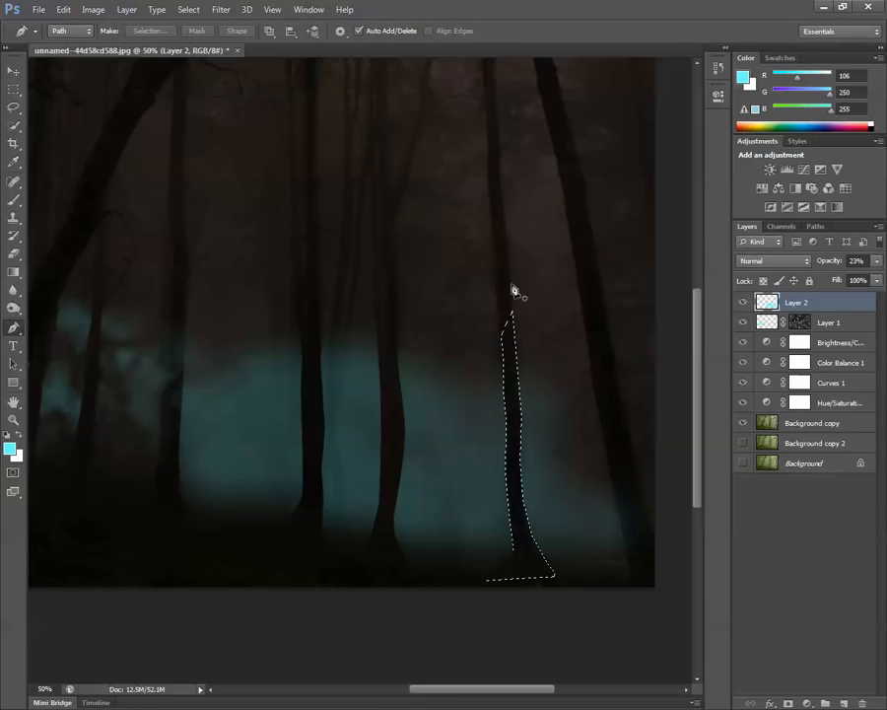
pyautogui.click(13, 72)
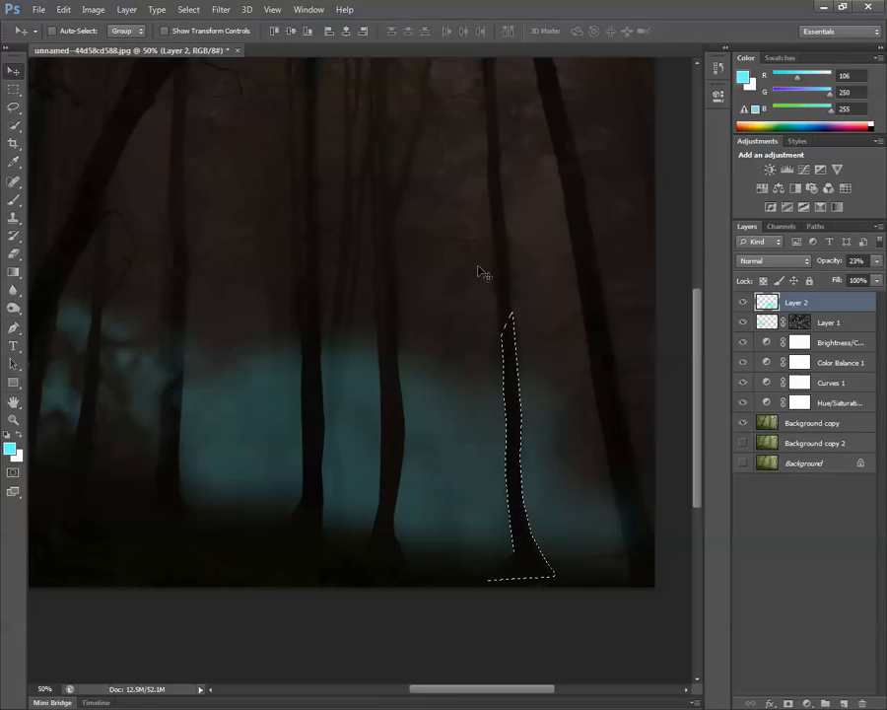
pyautogui.click(14, 88)
pyautogui.hotkey('ctrl', 'd')
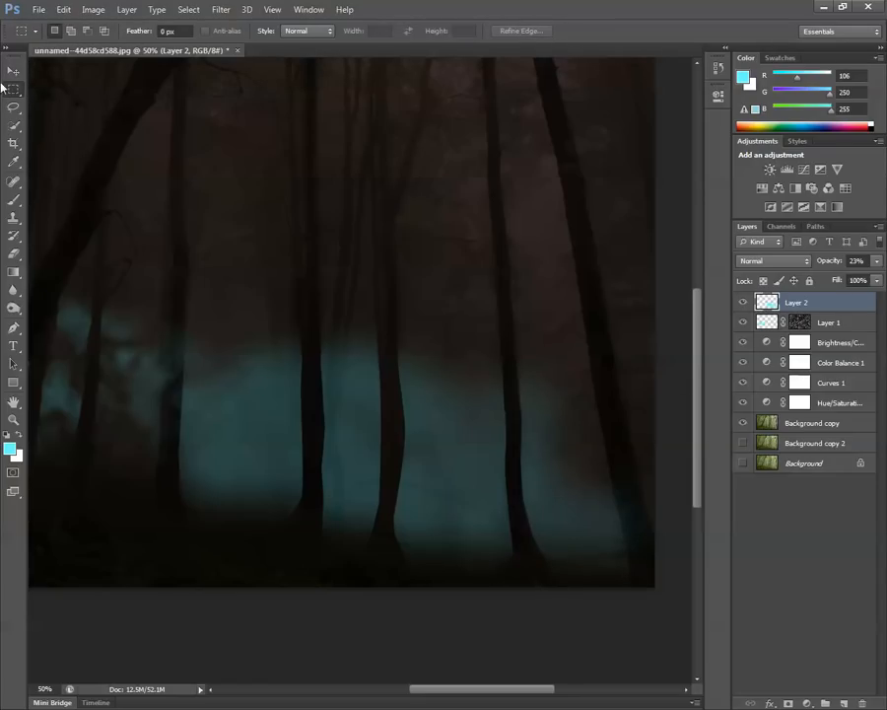
# Trace a closed Pen path around the lower part of the leaning trunk at the image's right edge.
pyautogui.click(14, 327)
pyautogui.click(591, 368)
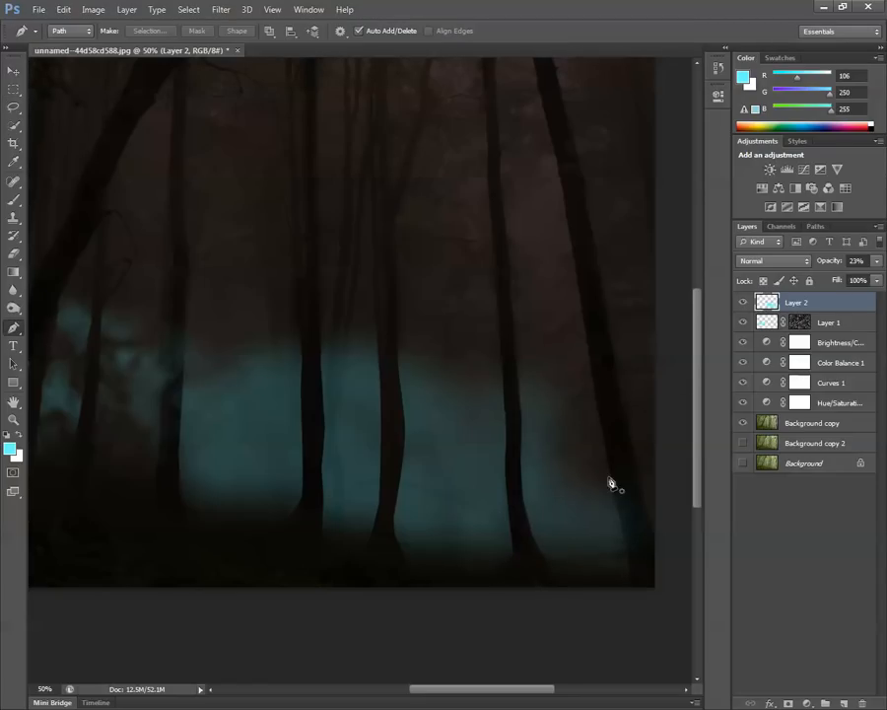
pyautogui.click(632, 578)
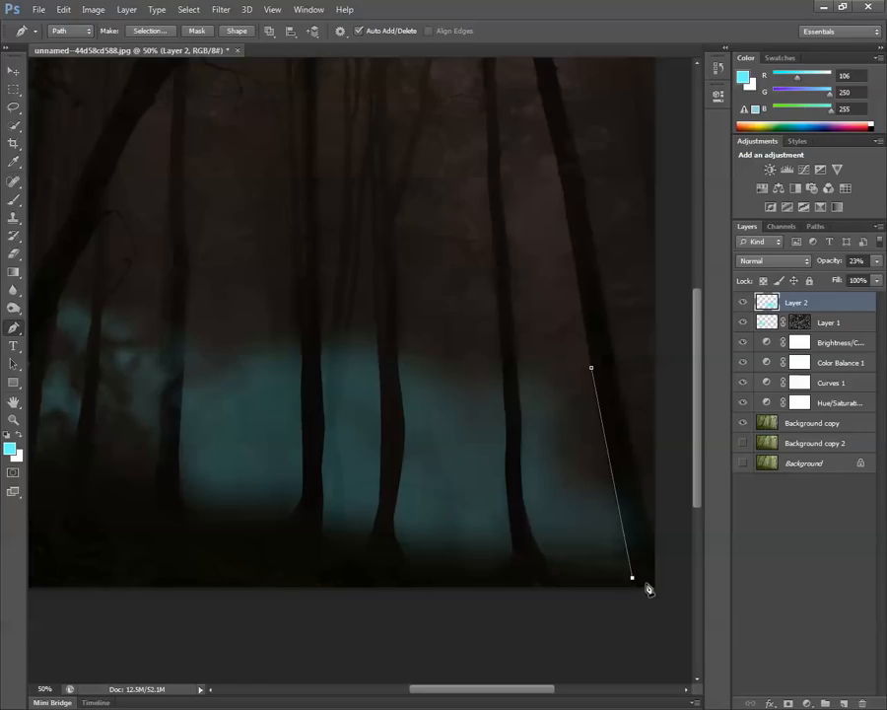
pyautogui.click(651, 532)
pyautogui.click(643, 498)
pyautogui.click(609, 335)
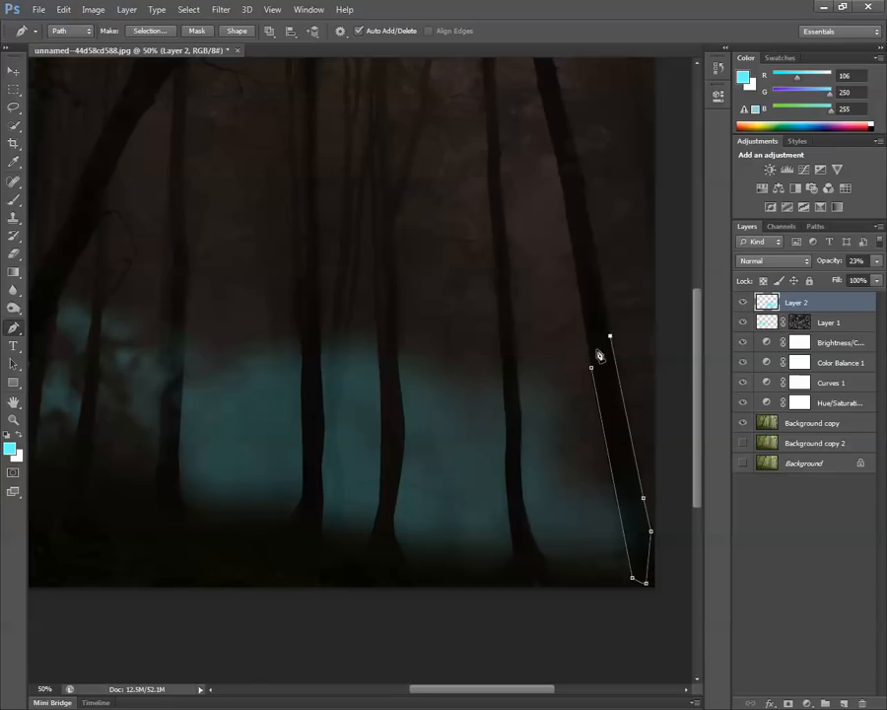
pyautogui.click(590, 368)
# Convert the leaning trunk's path to a selection with 0 px feather, remove the cyan covering it and deselect.
pyautogui.click(150, 30)
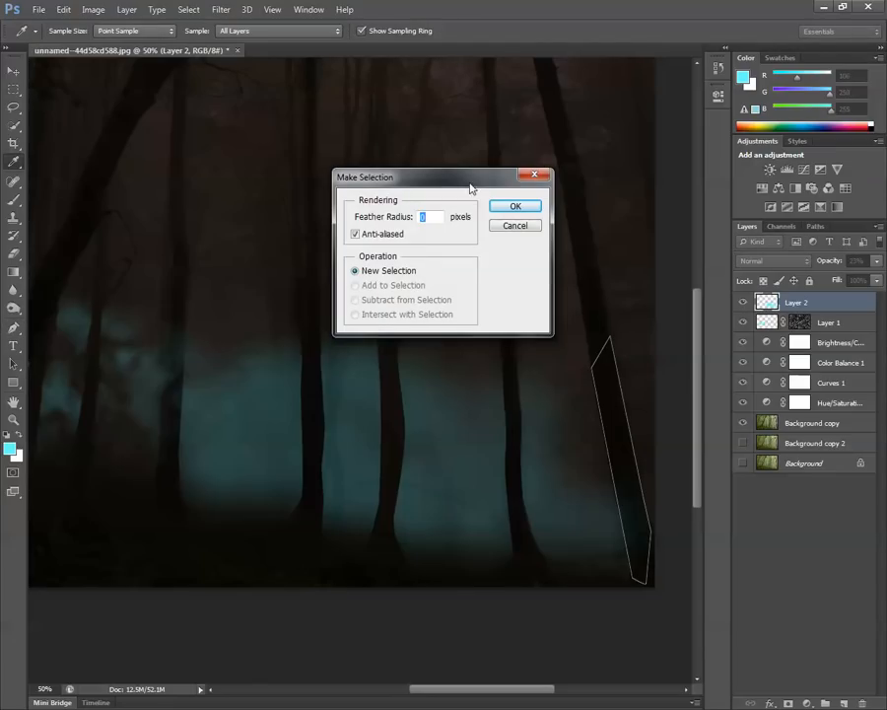
pyautogui.click(532, 205)
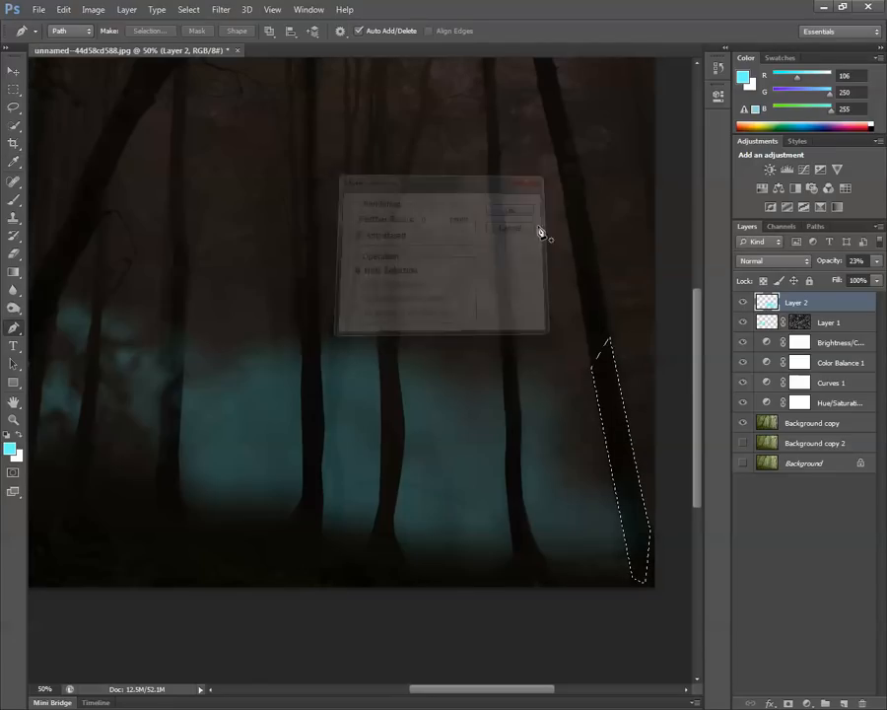
pyautogui.click(14, 90)
pyautogui.click(491, 216)
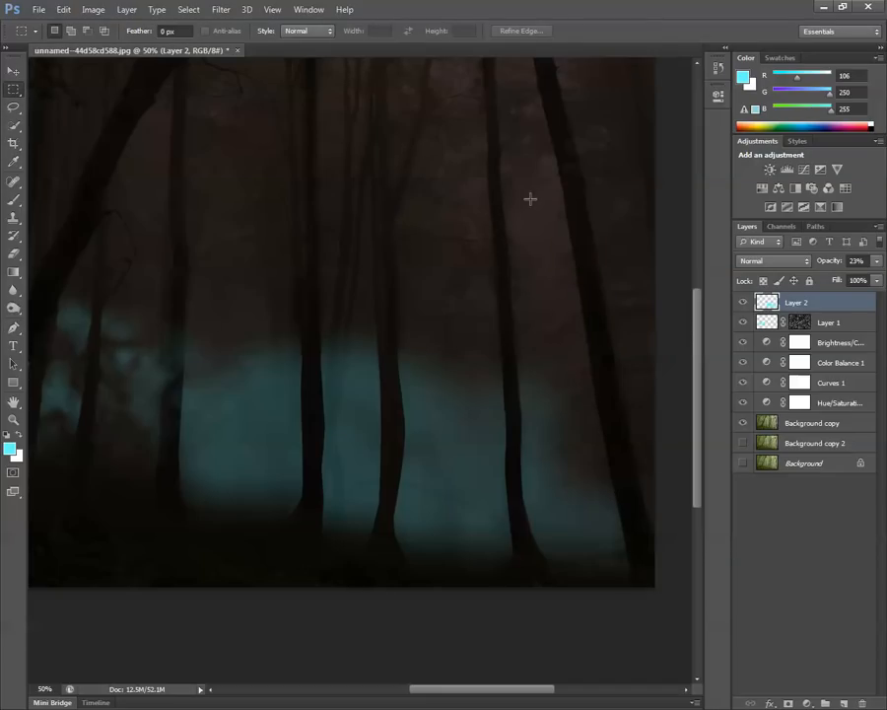
# Raise Layer 2's opacity to 75%.
pyautogui.hotkey('ctrl', '-')
pyautogui.hotkey('ctrl', '-')
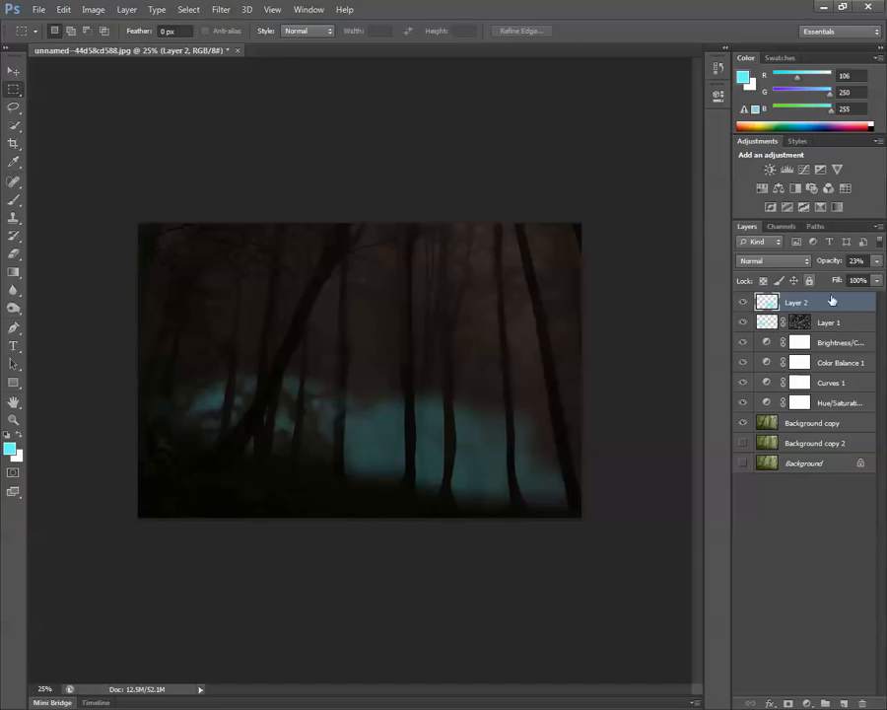
pyautogui.click(877, 261)
pyautogui.moveTo(828, 282); pyautogui.dragTo(855, 282)
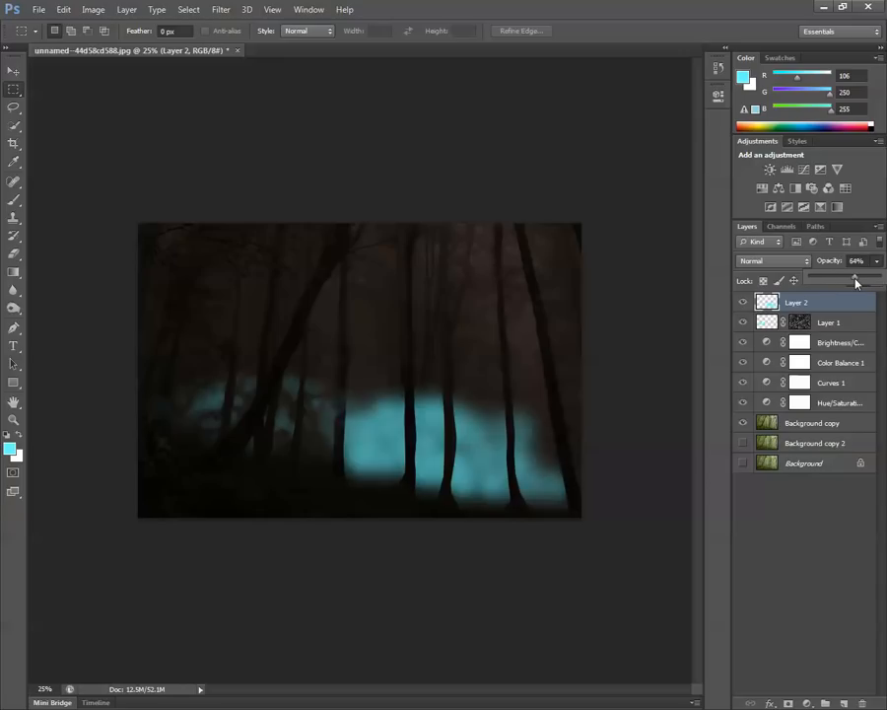
# Add a layer mask to Layer 2 and render Clouds on it.
pyautogui.click(787, 704)
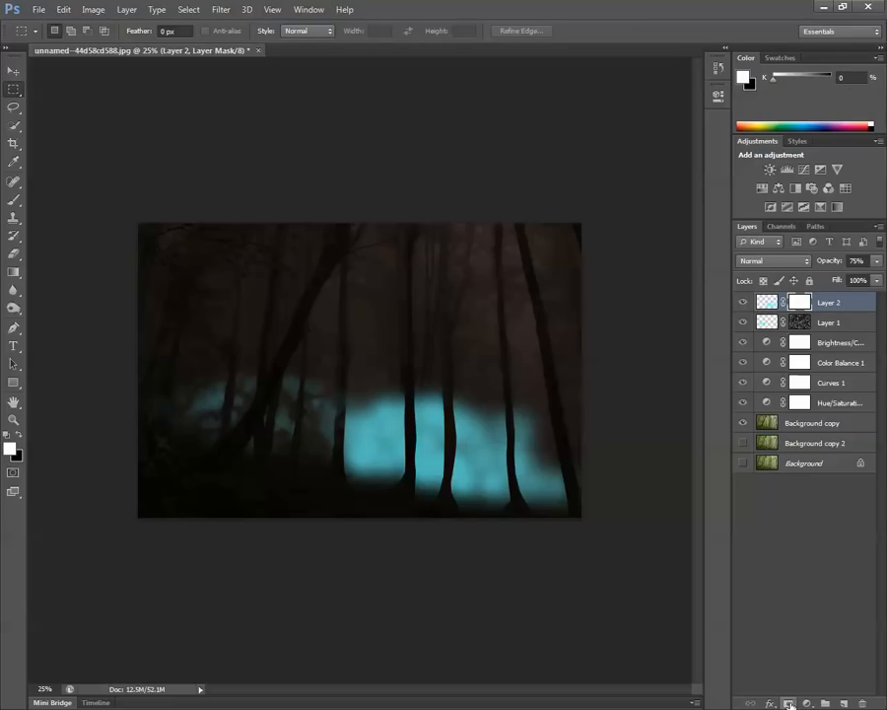
pyautogui.click(221, 10)
pyautogui.click(222, 12)
pyautogui.click(188, 8)
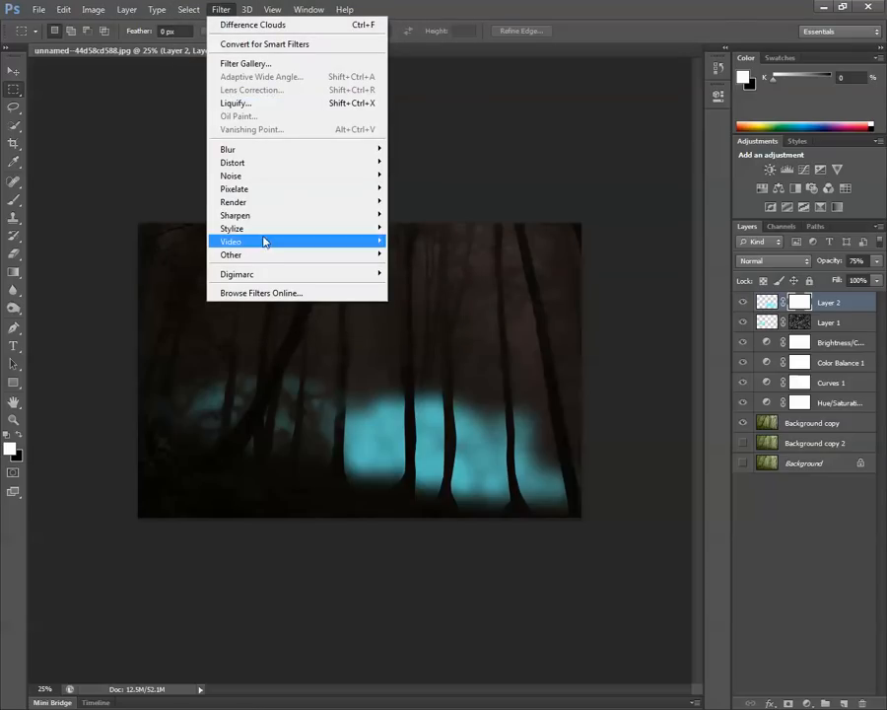
pyautogui.moveTo(263, 204)
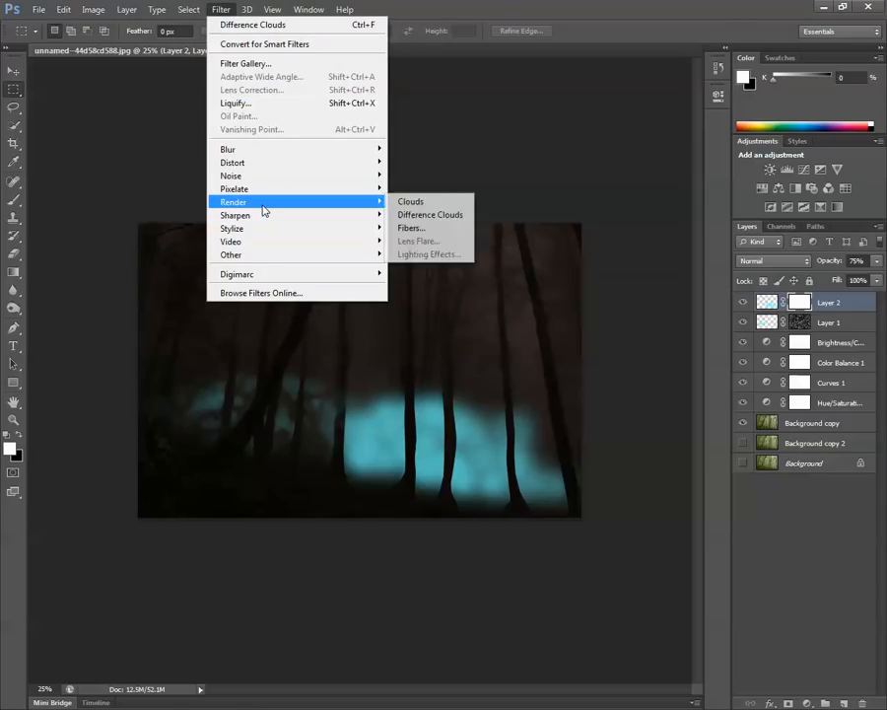
pyautogui.click(446, 203)
# Render Difference Clouds on Layer 2's mask to break the cyan glow into mist.
pyautogui.click(226, 9)
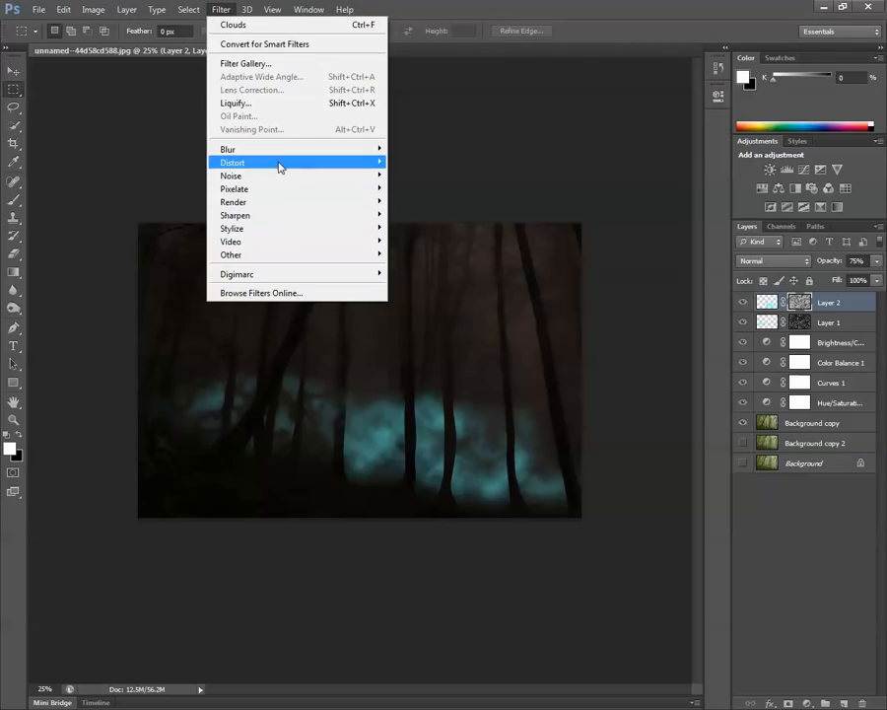
pyautogui.moveTo(286, 203)
pyautogui.click(427, 214)
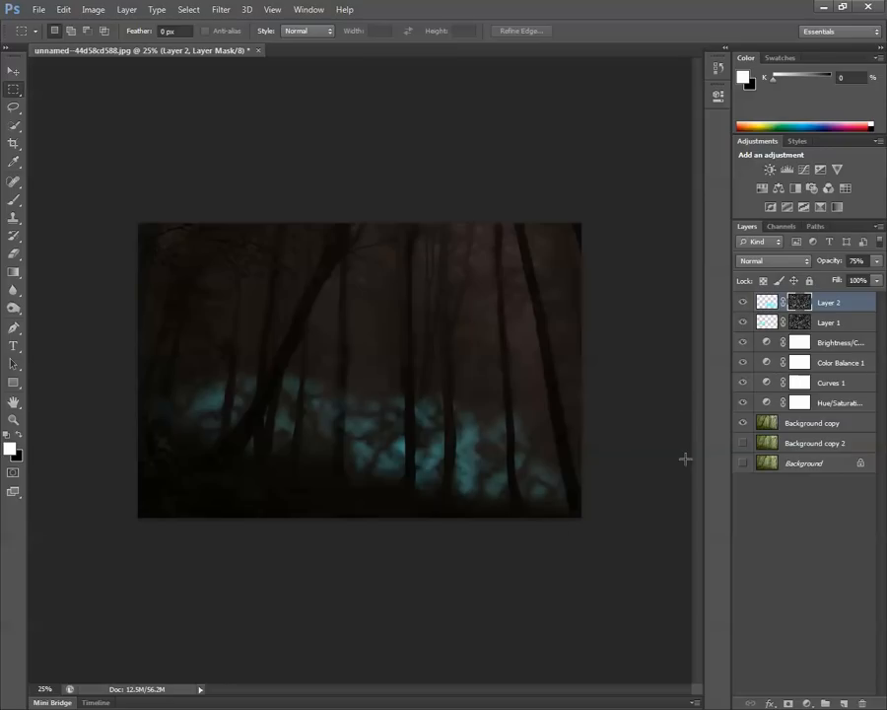
# Try Layer 2 at 63% opacity and undo back to the mask with only plain Clouds.
pyautogui.click(876, 262)
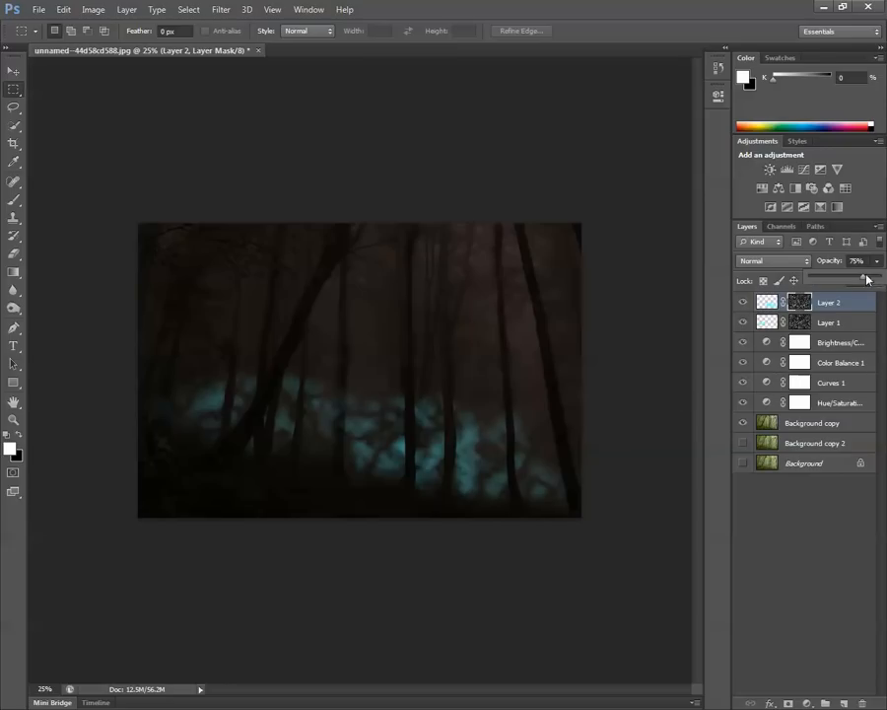
pyautogui.moveTo(868, 280); pyautogui.dragTo(855, 279)
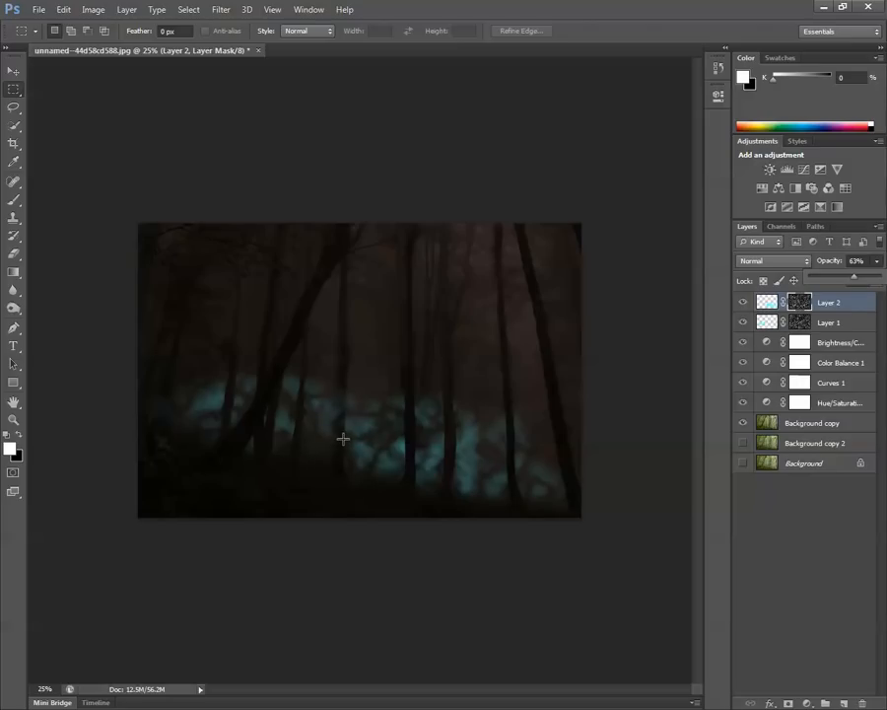
pyautogui.press('7')
pyautogui.press('5')
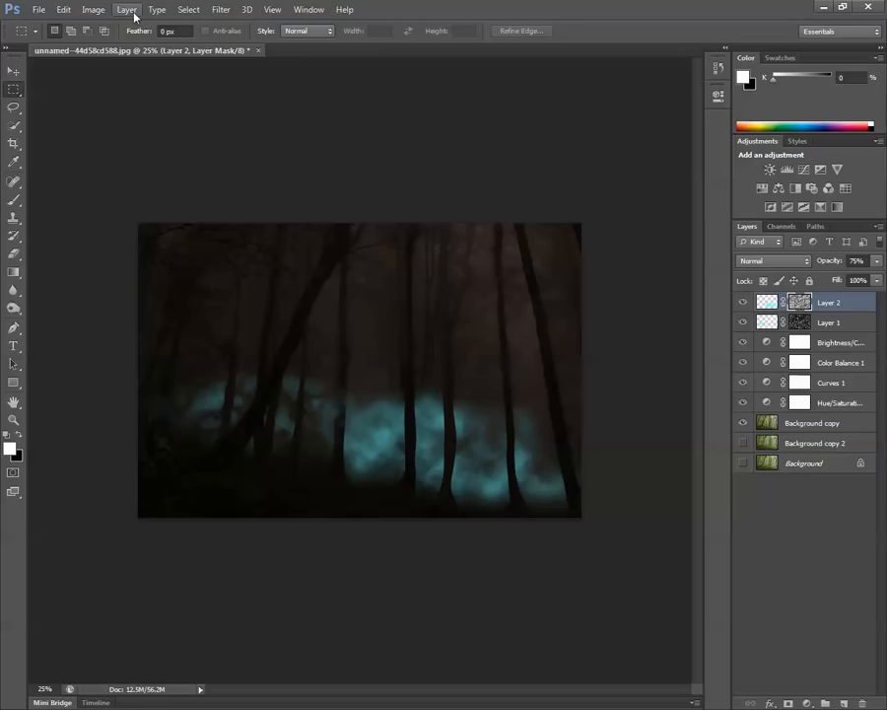
# Redo the Difference Clouds on Layer 2's mask.
pyautogui.click(65, 10)
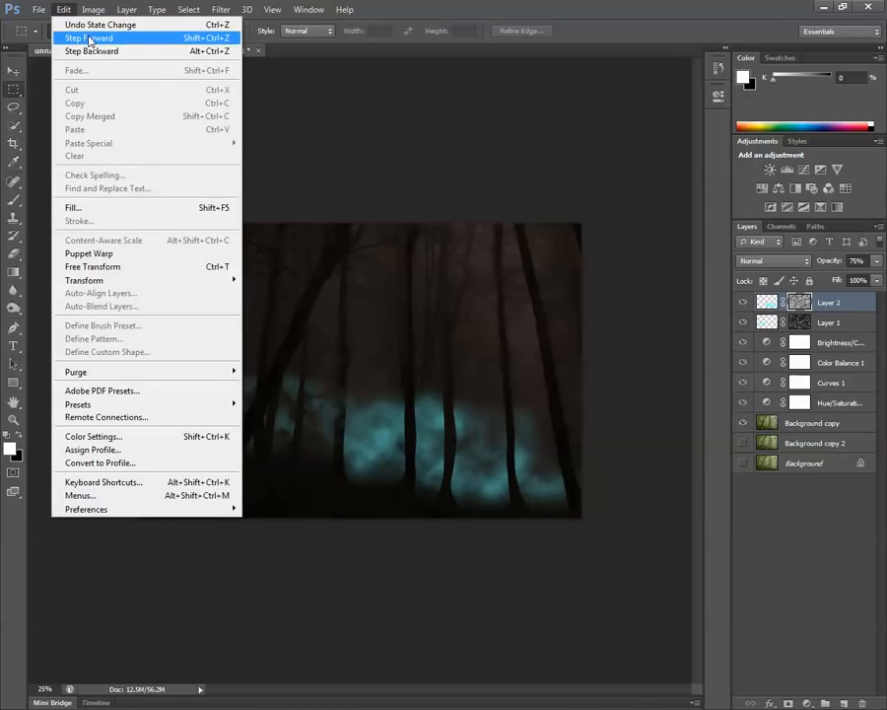
pyautogui.click(75, 37)
pyautogui.click(63, 10)
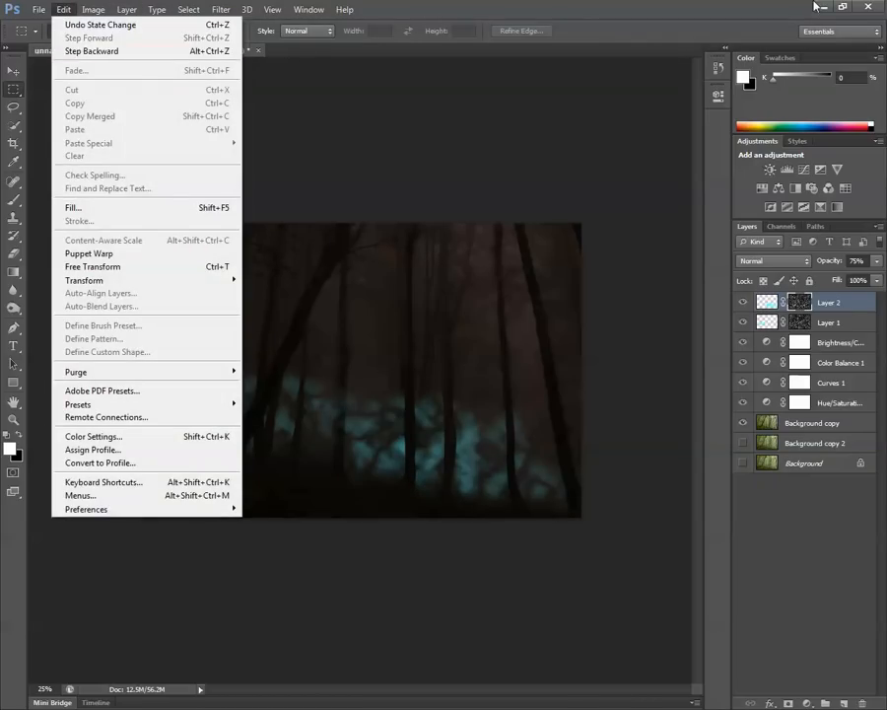
pyautogui.click(744, 7)
# Lower the opacity of Layer 2 to 34% and of Layer 1 to 45%.
pyautogui.click(876, 260)
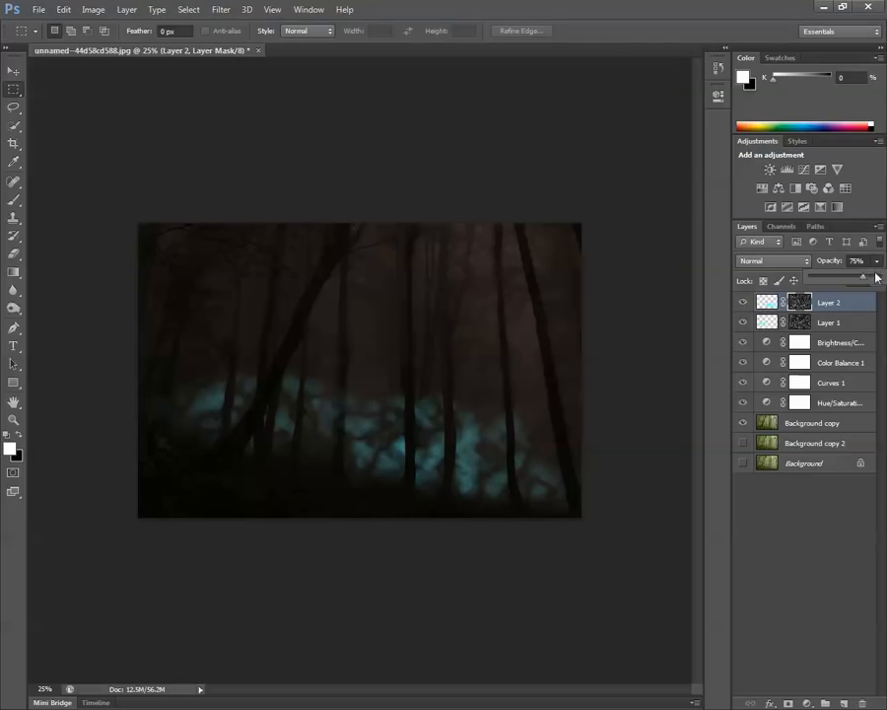
pyautogui.moveTo(844, 281); pyautogui.dragTo(827, 281)
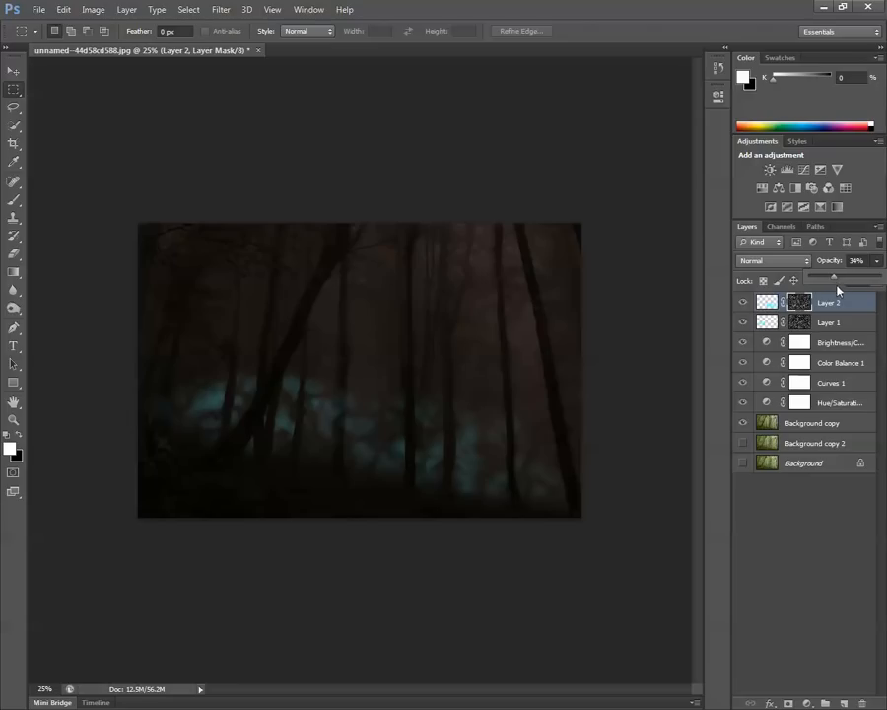
pyautogui.click(766, 322)
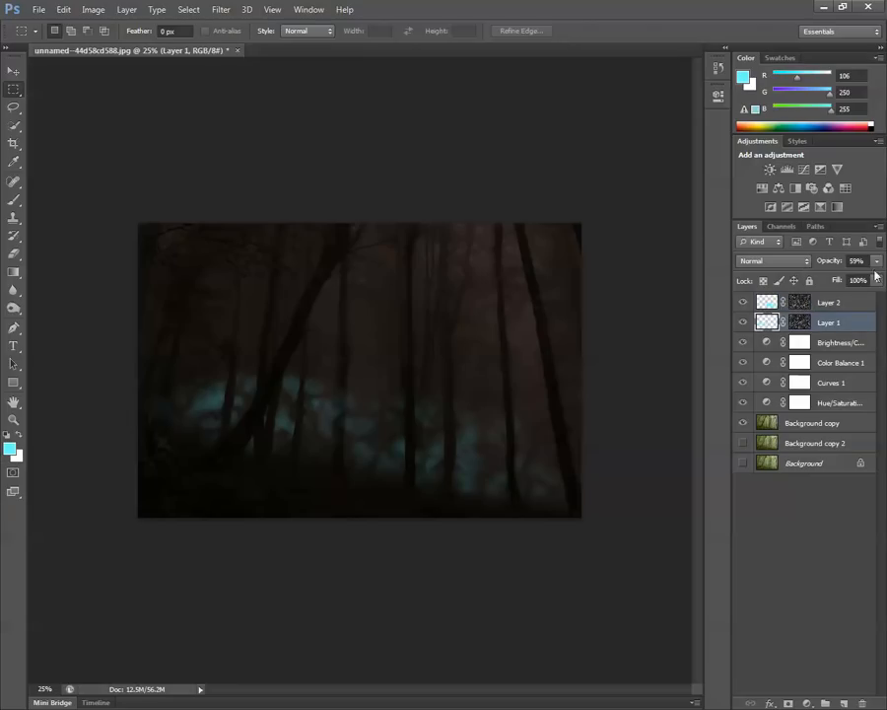
pyautogui.click(877, 260)
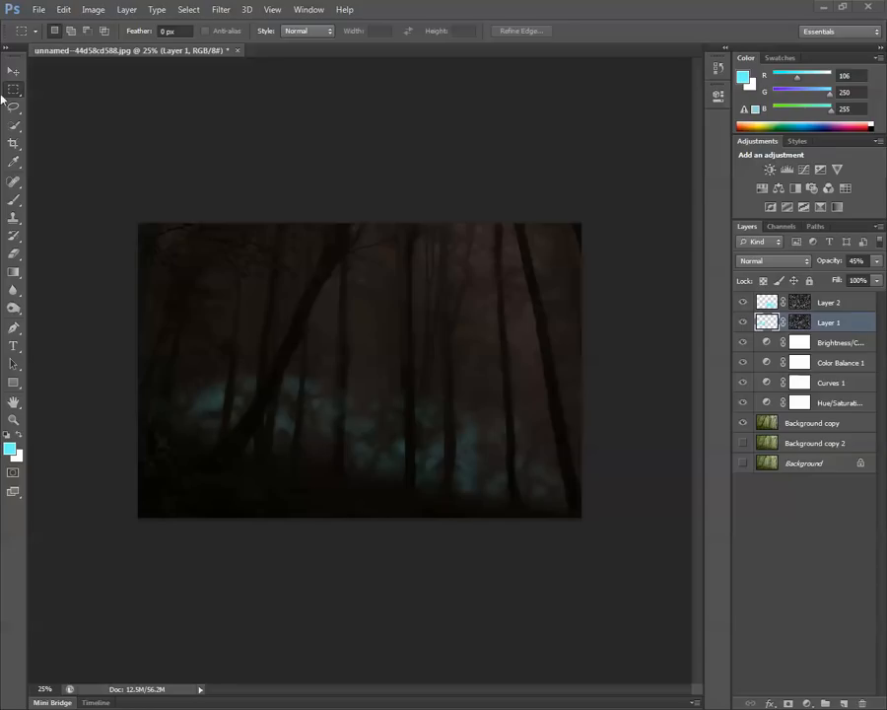
# Choose the Brush tool and set its size to 95 px with a soft edge of 0% hardness.
pyautogui.click(15, 200)
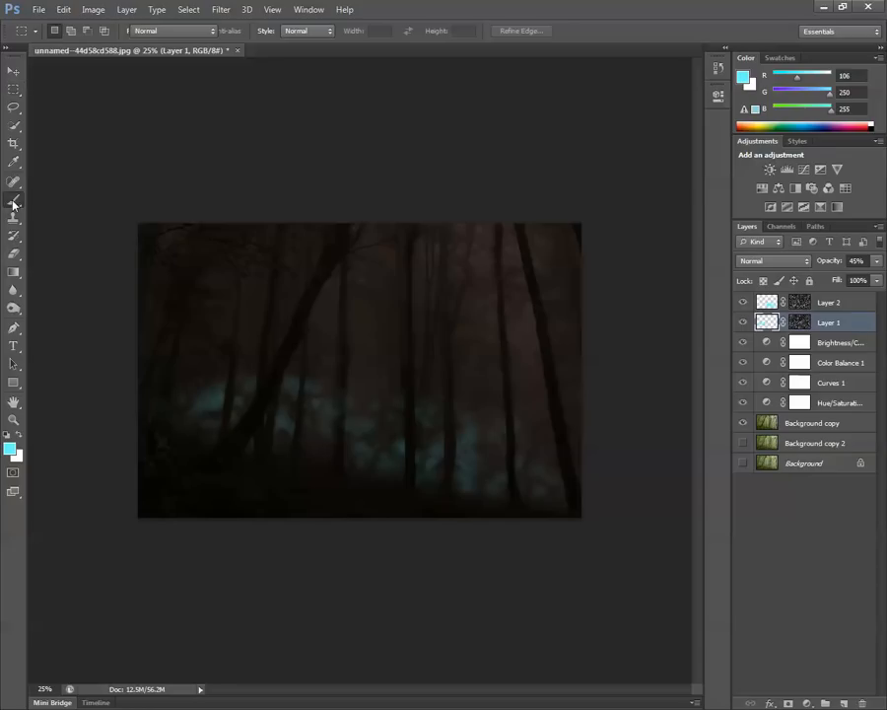
pyautogui.click(61, 200)
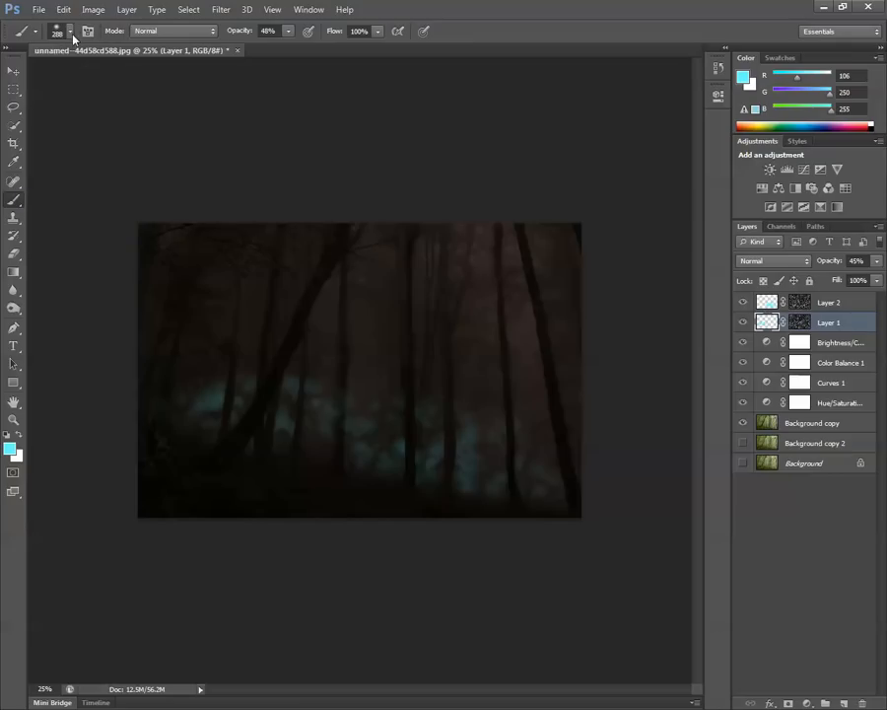
pyautogui.click(69, 32)
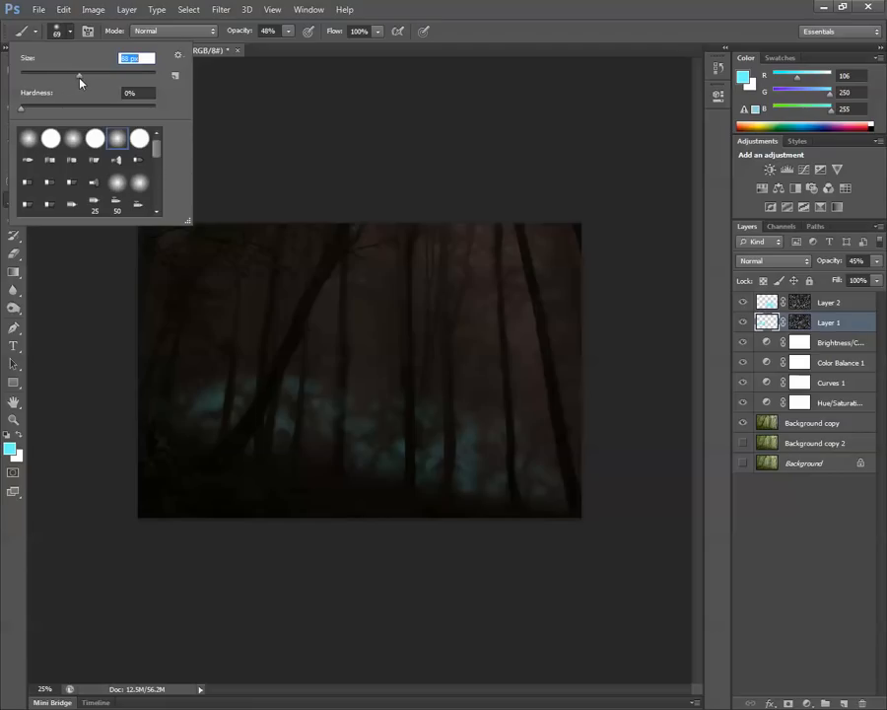
pyautogui.moveTo(85, 79); pyautogui.dragTo(84, 79)
pyautogui.click(466, 9)
# Set the foreground colour to the slightly lighter cyan #6ffaff.
pyautogui.click(10, 450)
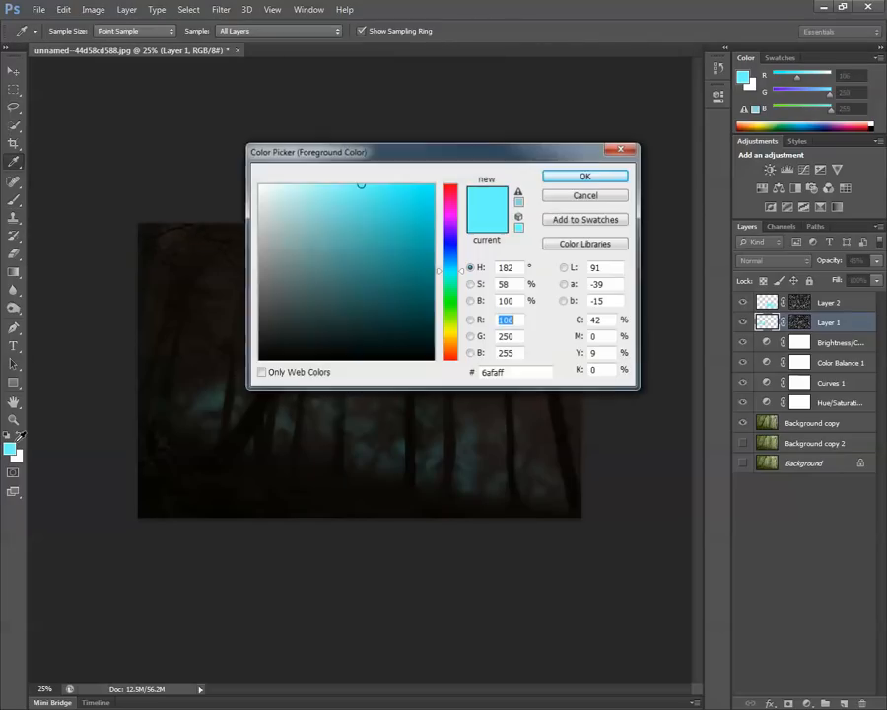
pyautogui.moveTo(362, 183)
pyautogui.mouseDown()
pyautogui.moveTo(395, 183)
pyautogui.moveTo(333, 179)
pyautogui.moveTo(362, 175)
pyautogui.moveTo(362, 183)
pyautogui.moveTo(356, 179)
pyautogui.mouseUp()
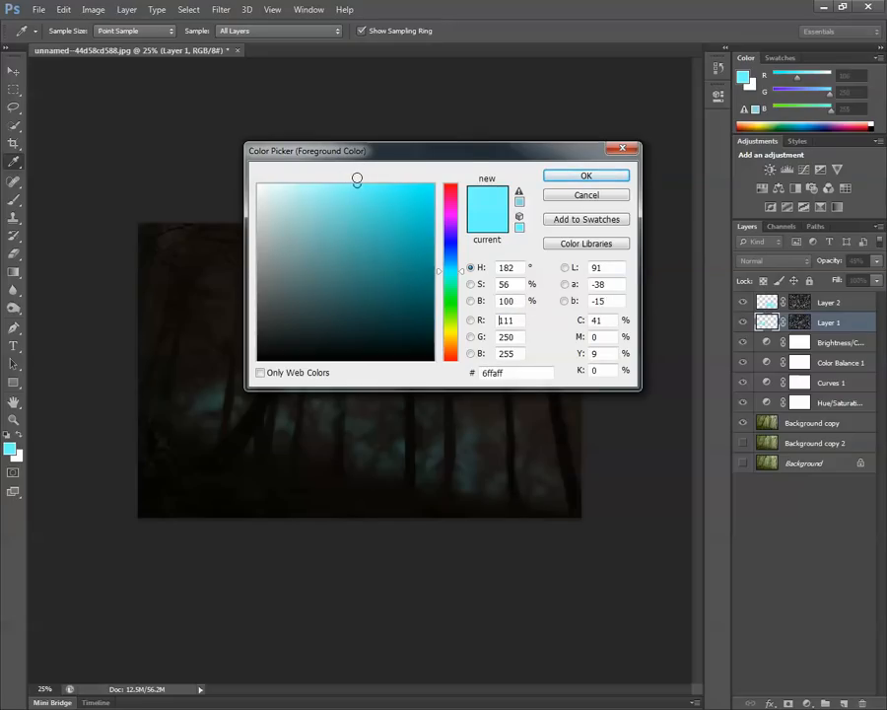
pyautogui.click(558, 177)
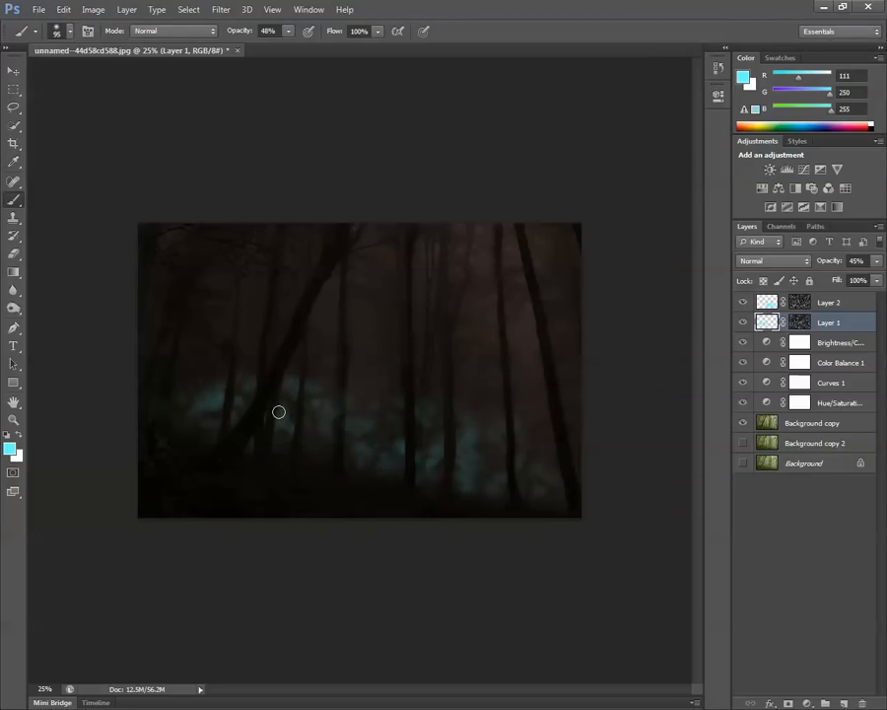
# Add a new layer above Layer 2 and paint a single cyan dot at 100% brush opacity beside the leaning trunk.
pyautogui.click(846, 702)
pyautogui.moveTo(813, 324); pyautogui.dragTo(815, 296)
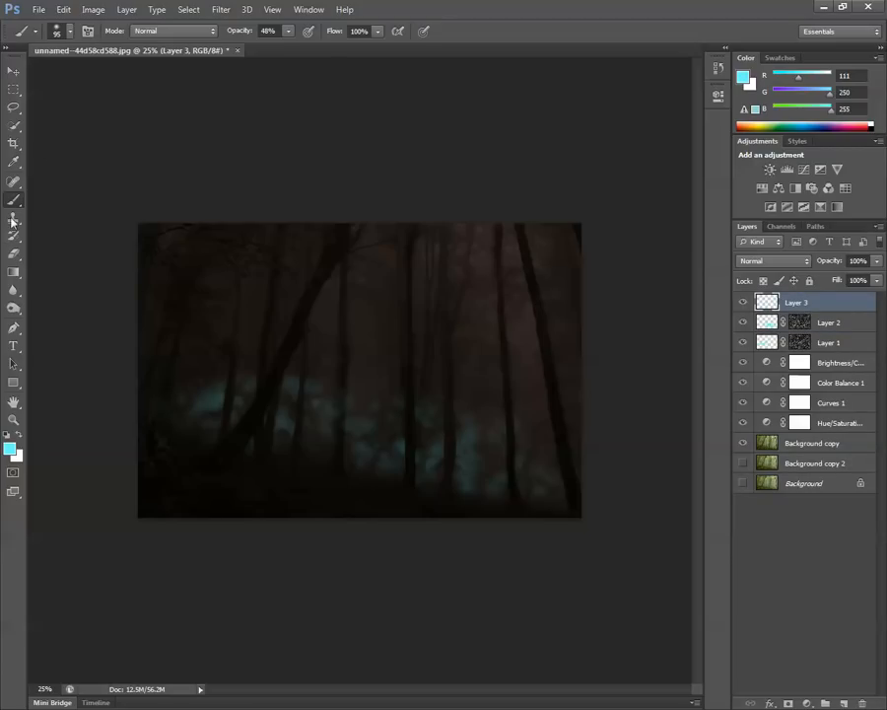
pyautogui.click(288, 30)
pyautogui.moveTo(291, 54); pyautogui.dragTo(362, 53)
pyautogui.click(384, 194)
pyautogui.click(280, 407)
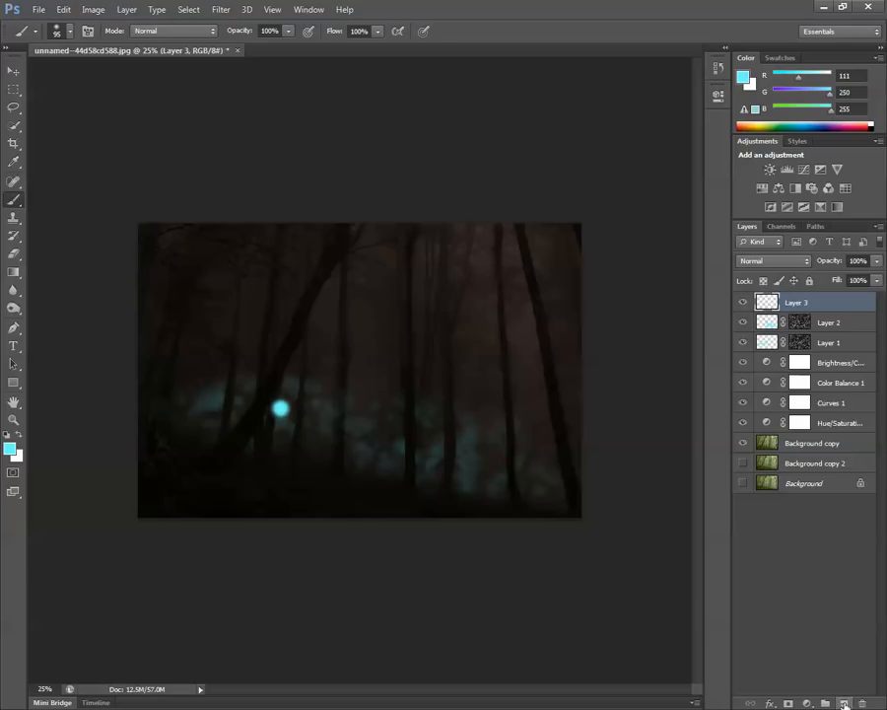
# On another new layer, paint a 319 px soft glow centred on the cyan dot and lower the layer's opacity to 88%.
pyautogui.click(844, 702)
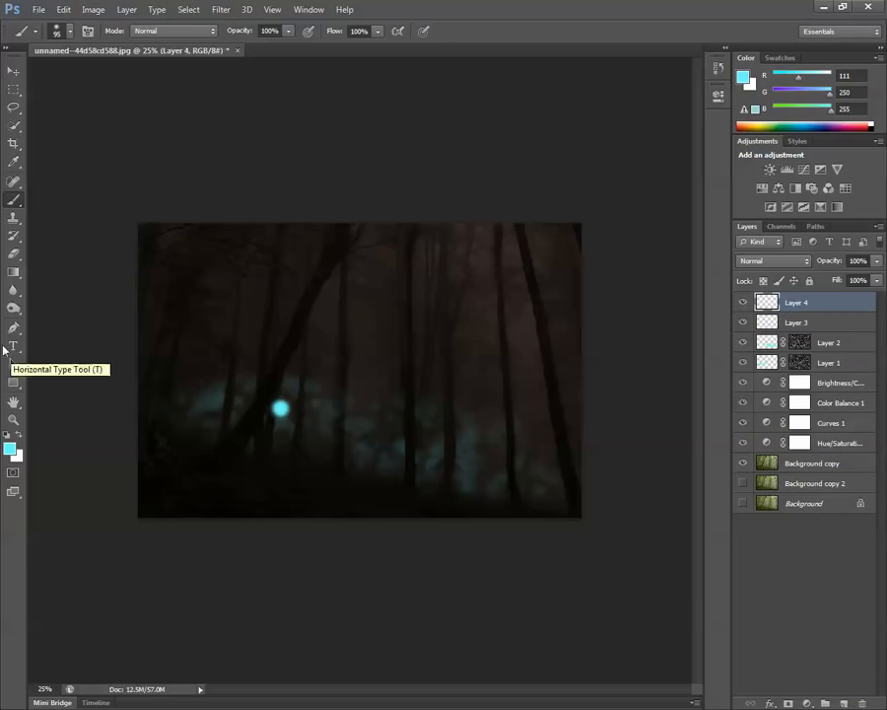
pyautogui.click(70, 36)
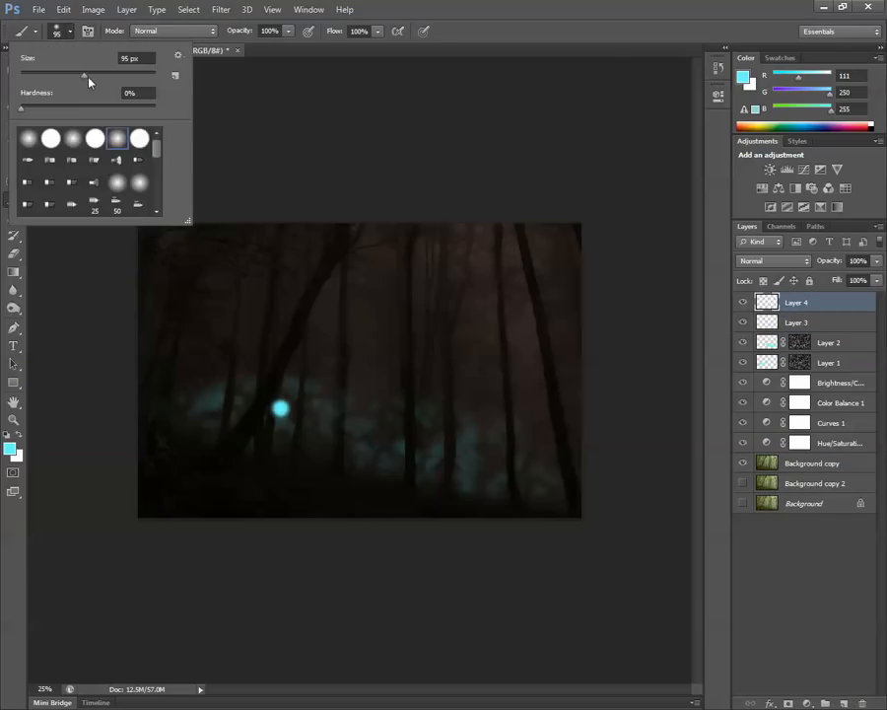
pyautogui.moveTo(89, 82); pyautogui.dragTo(108, 80)
pyautogui.moveTo(119, 81); pyautogui.dragTo(131, 75)
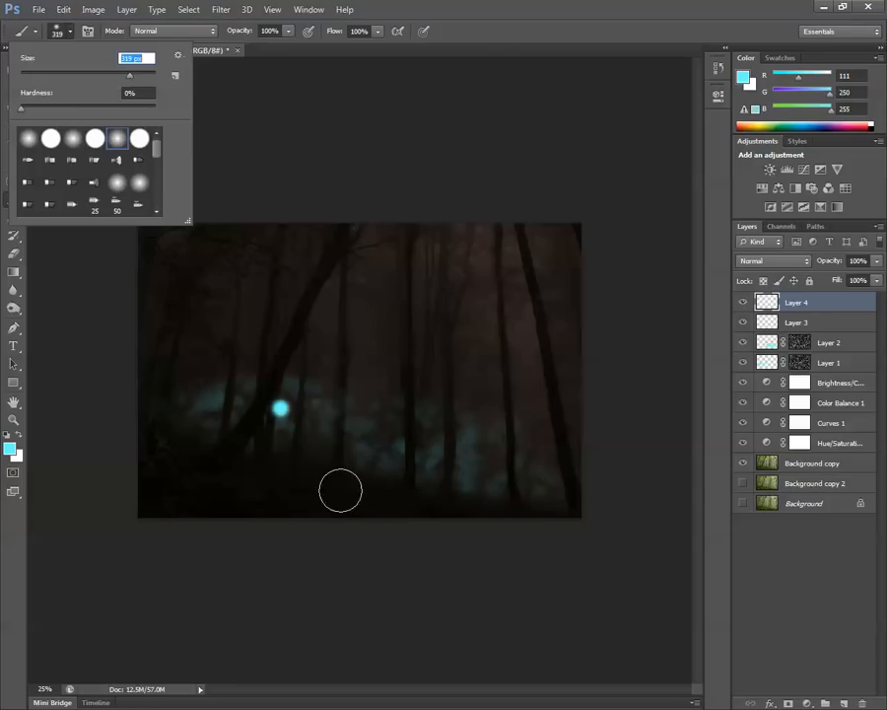
pyautogui.click(281, 407)
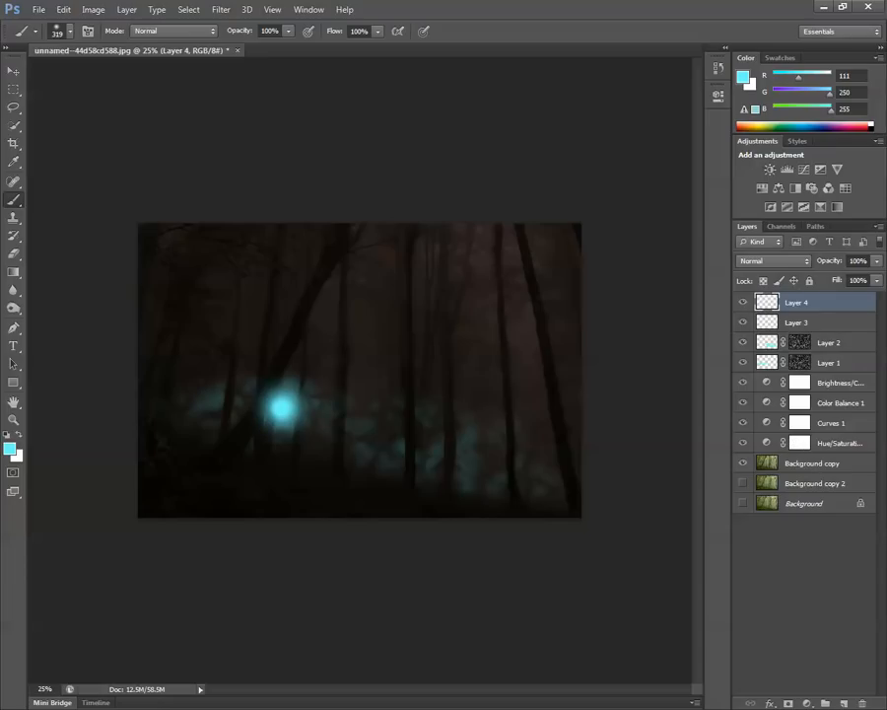
pyautogui.click(877, 260)
pyautogui.moveTo(874, 279); pyautogui.dragTo(870, 284)
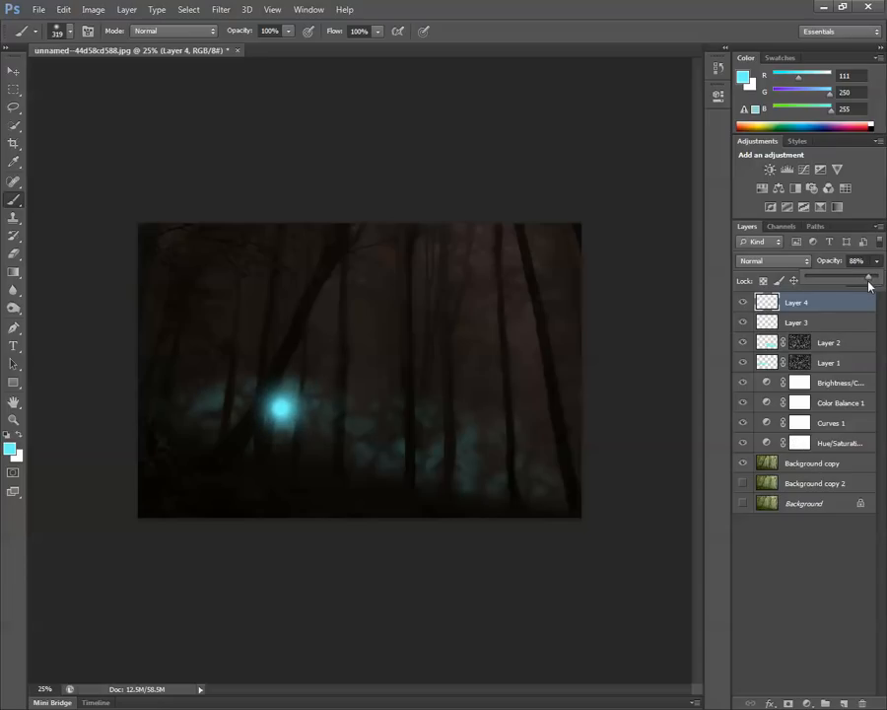
# Add a further layer with a 463 px soft glow over the same centre and reduce its opacity to 71%.
pyautogui.click(845, 702)
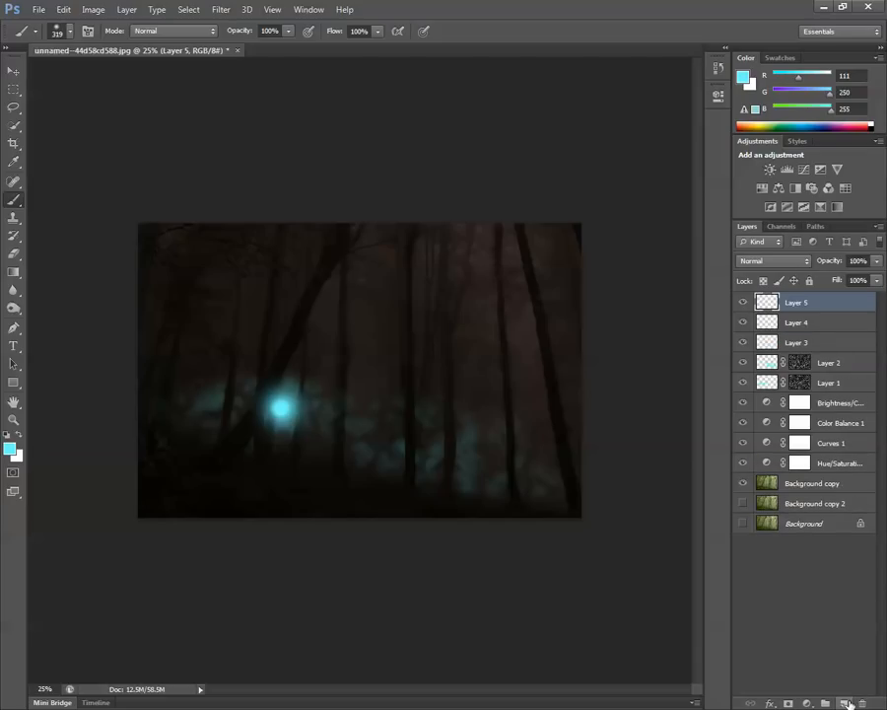
pyautogui.click(70, 34)
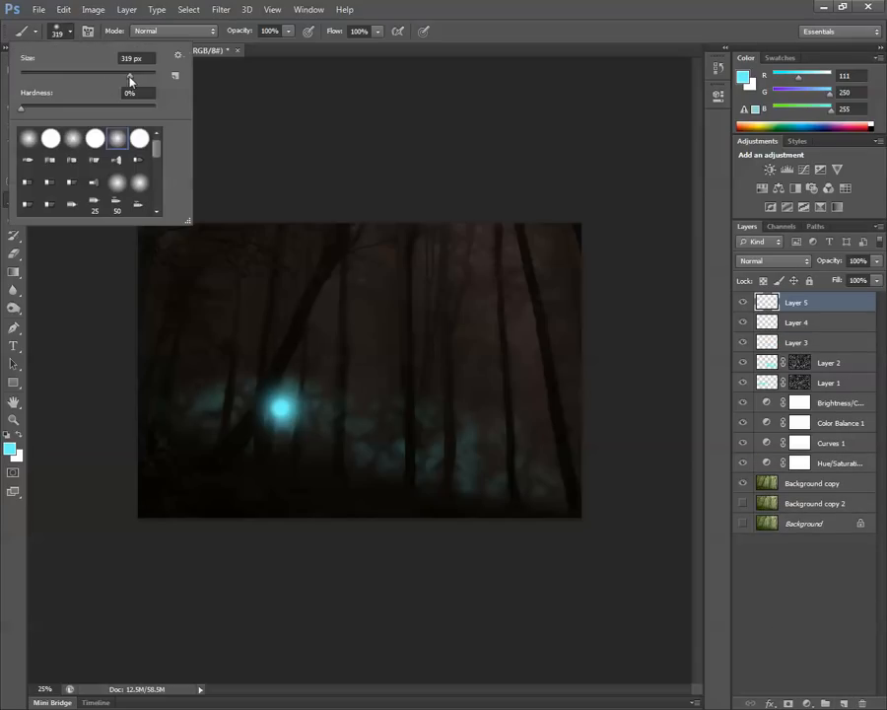
pyautogui.moveTo(141, 82); pyautogui.dragTo(141, 80)
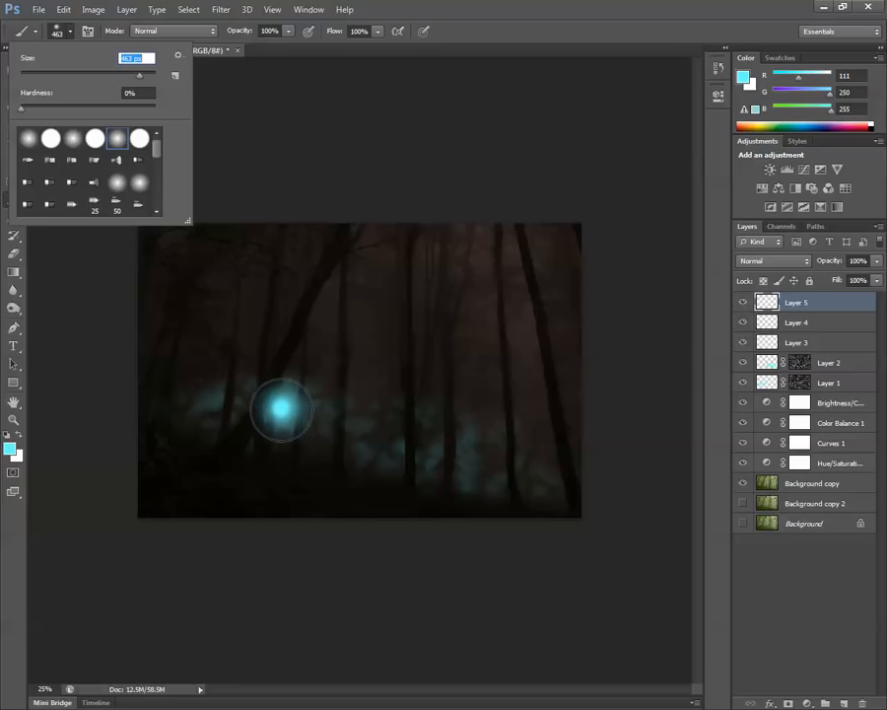
pyautogui.click(282, 408)
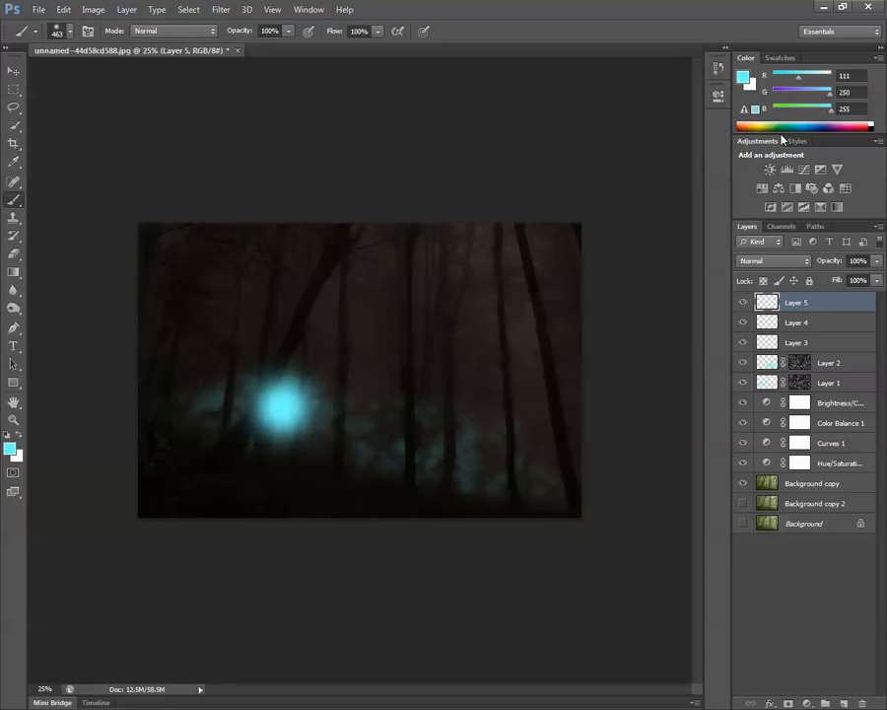
pyautogui.click(874, 280)
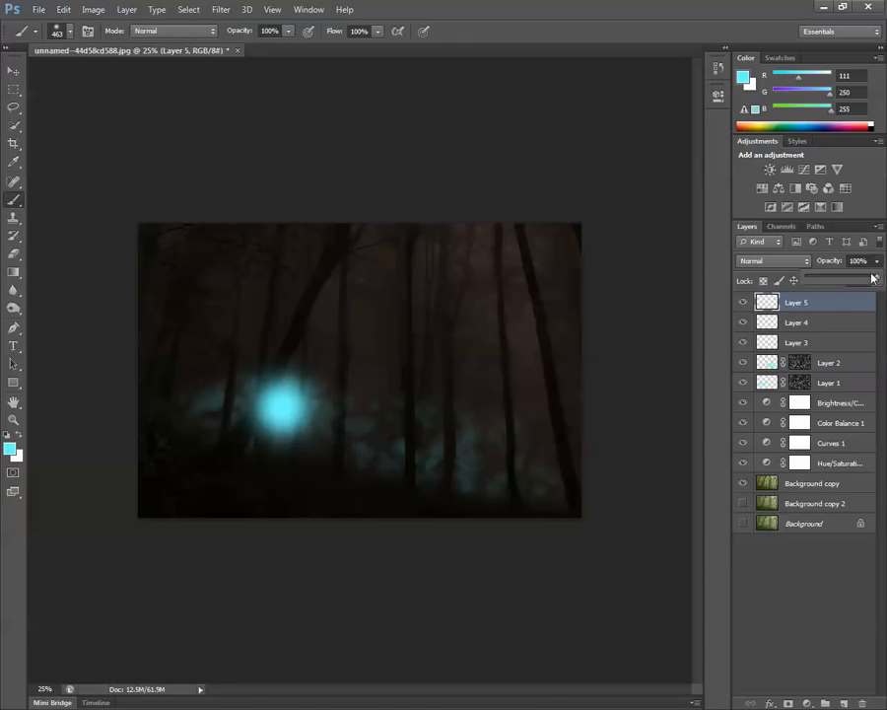
pyautogui.moveTo(871, 278); pyautogui.dragTo(861, 281)
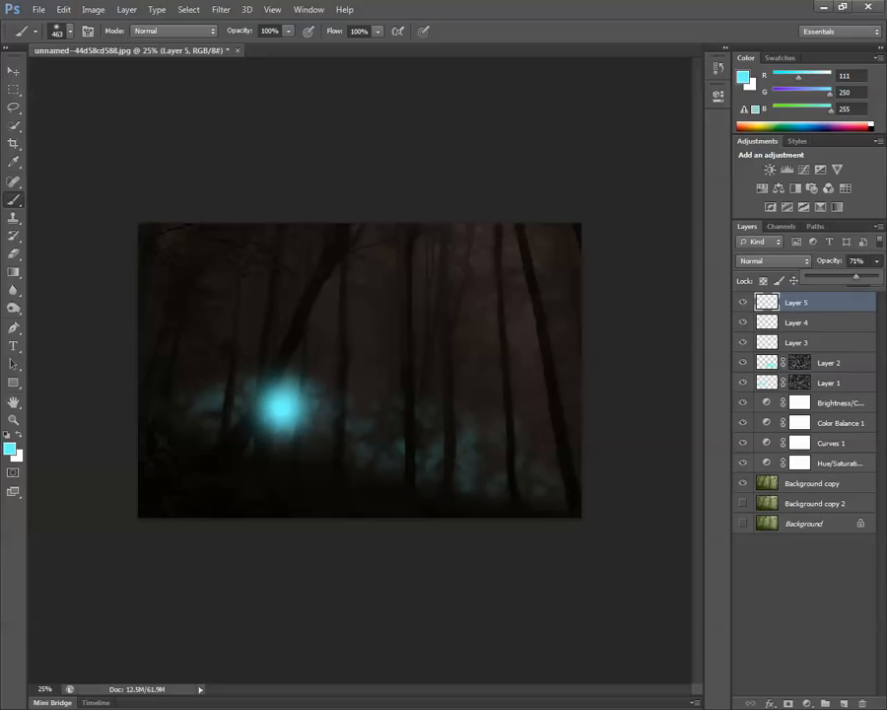
# Surround the orb with an 825 px soft glow on a new top layer and set that layer's opacity to 75%.
pyautogui.hotkey('ctrl', 'shift', 'alt', 'n')
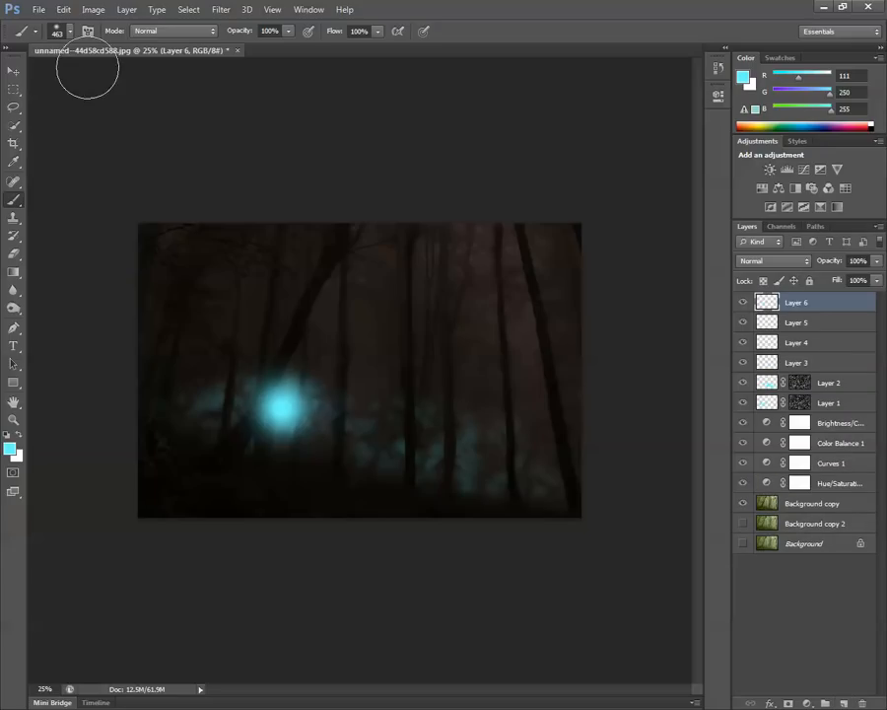
pyautogui.click(57, 27)
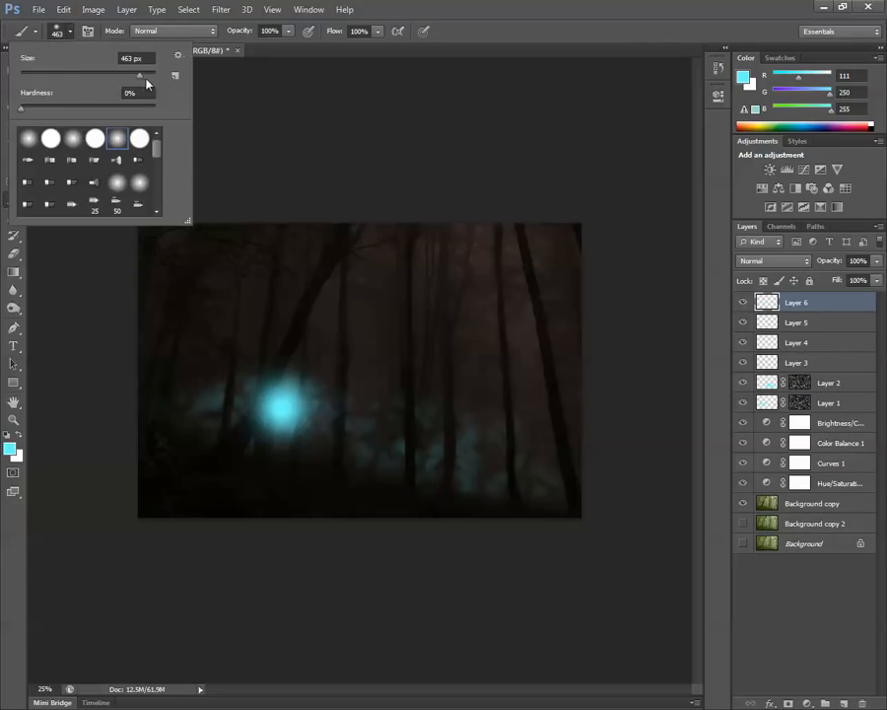
pyautogui.moveTo(142, 77)
pyautogui.mouseDown()
pyautogui.moveTo(162, 76)
pyautogui.moveTo(143, 75)
pyautogui.mouseUp()
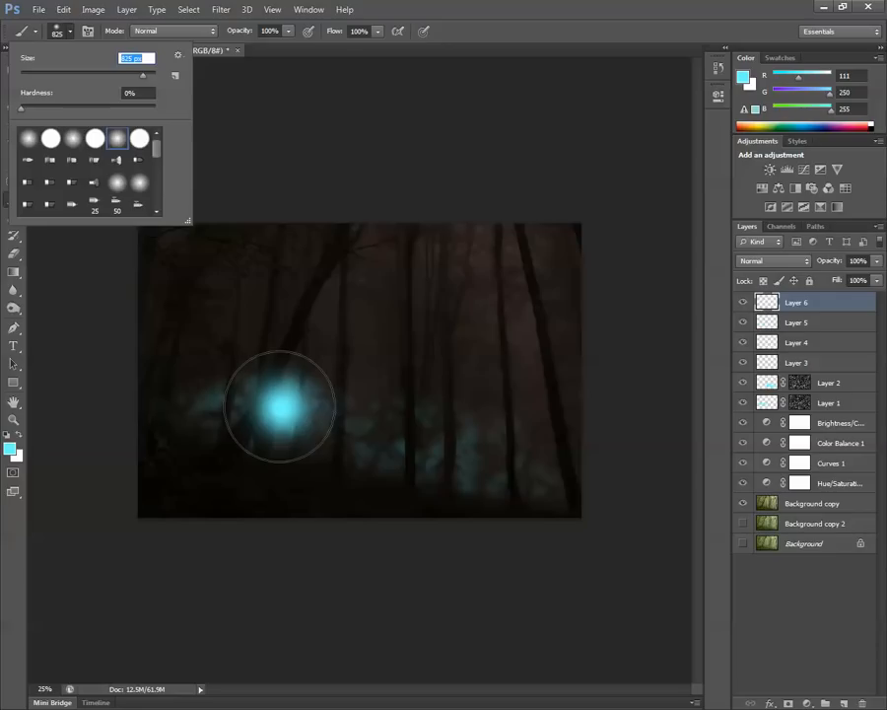
pyautogui.click(282, 404)
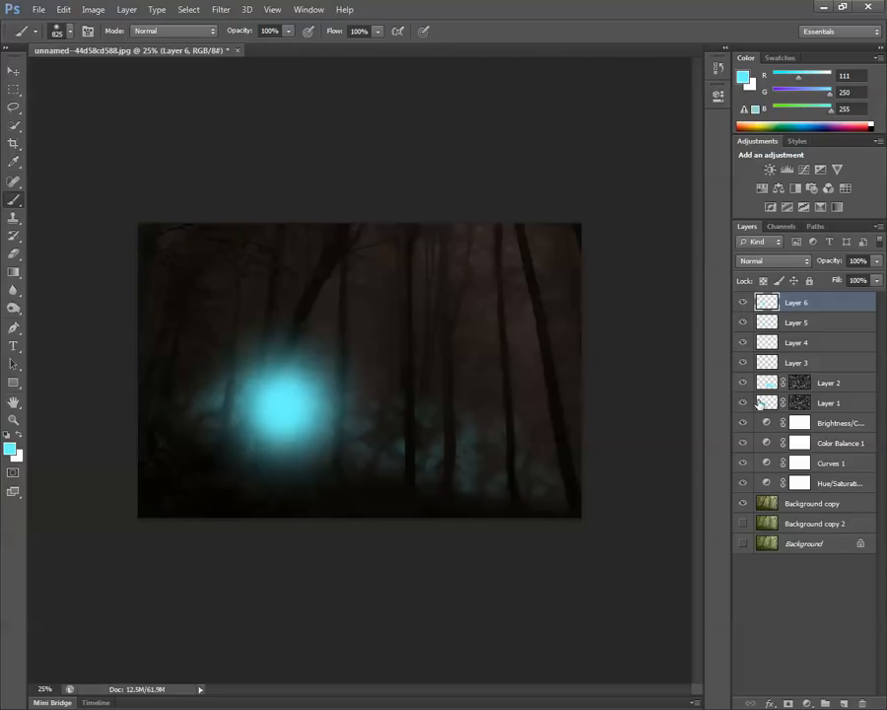
pyautogui.click(876, 260)
pyautogui.moveTo(875, 281); pyautogui.dragTo(859, 279)
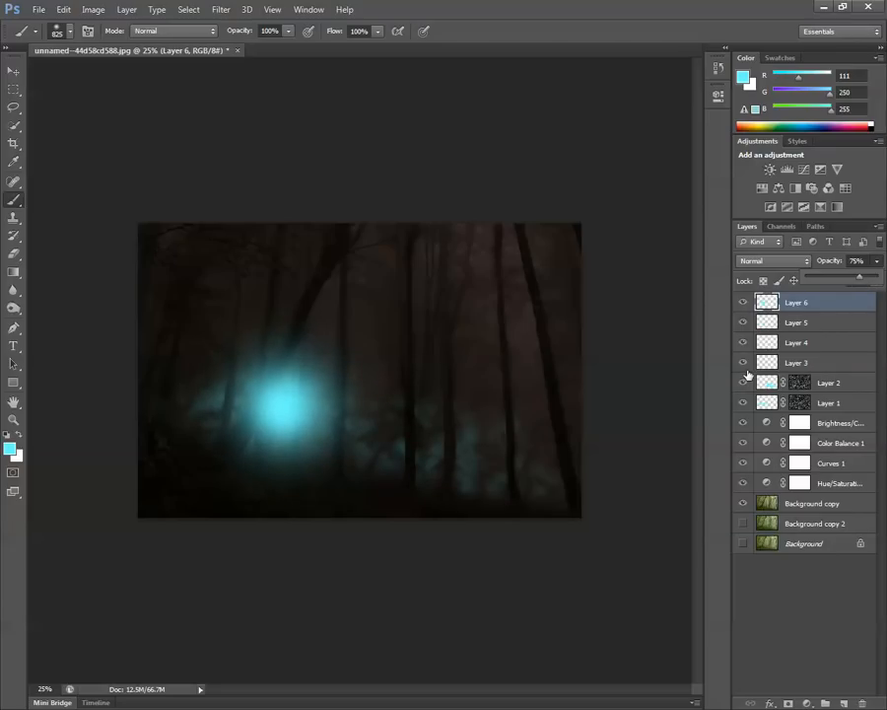
# Lower Layer 6's opacity to 69%, comparing the image with the layer hidden and shown.
pyautogui.click(743, 303)
pyautogui.click(743, 303)
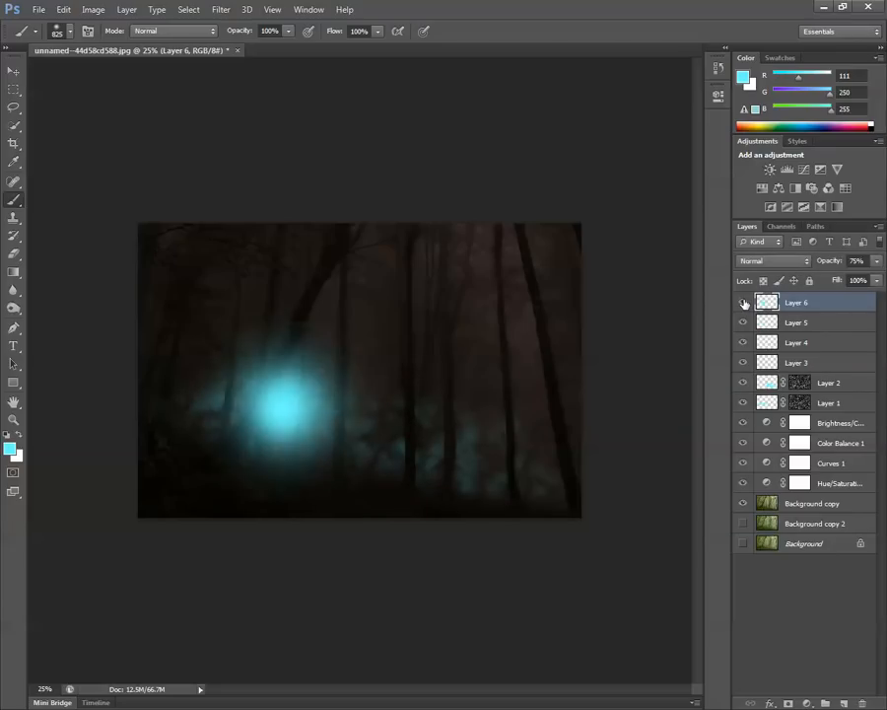
pyautogui.click(876, 260)
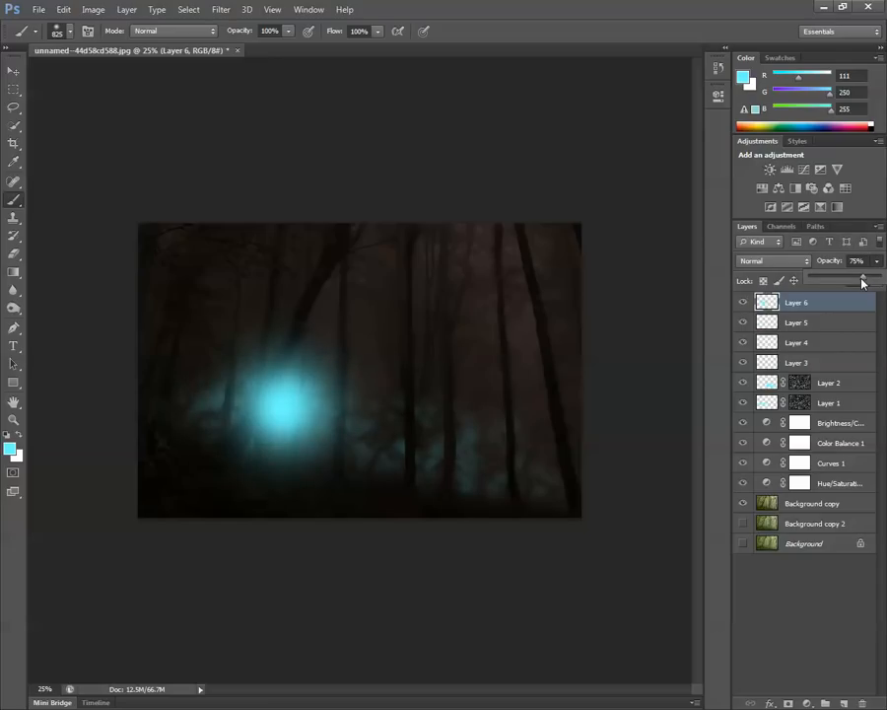
pyautogui.click(743, 302)
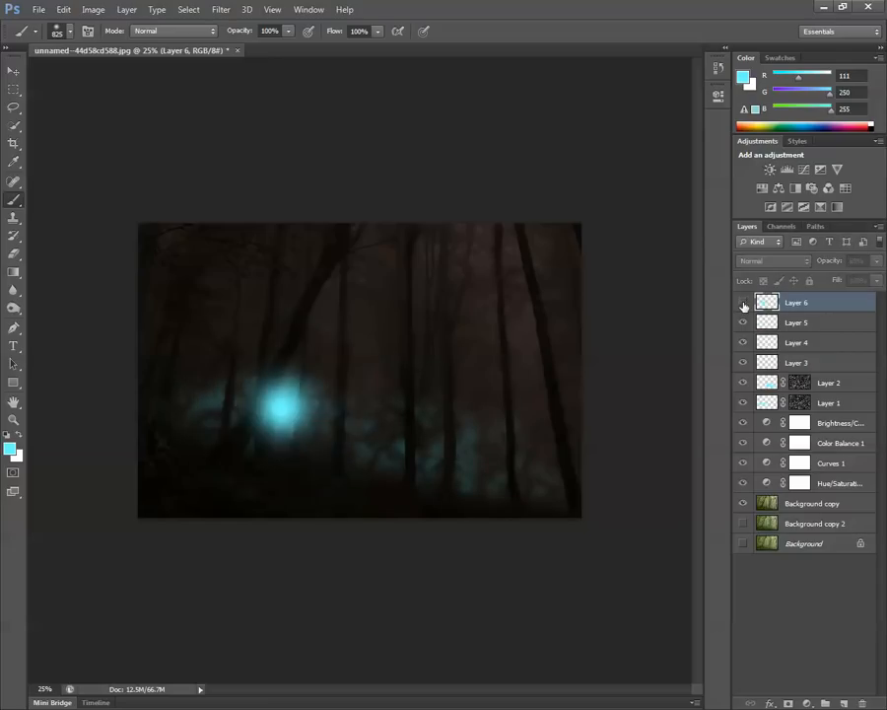
pyautogui.click(743, 303)
# Hide and show Layers 5, 4 and 3 in turn to examine what each contributes to the glow.
pyautogui.click(741, 323)
pyautogui.click(741, 324)
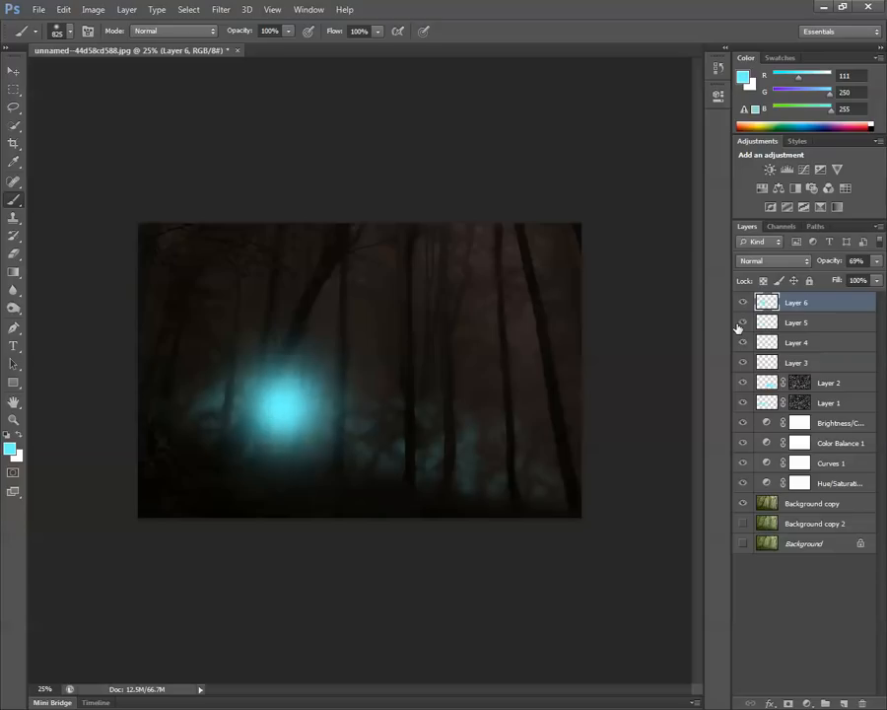
pyautogui.click(741, 323)
pyautogui.click(742, 323)
pyautogui.click(741, 343)
pyautogui.click(741, 343)
pyautogui.click(744, 364)
pyautogui.click(743, 364)
# Lower the opacity of Layer 4 to 57% and of Layer 3 to 93%.
pyautogui.click(796, 342)
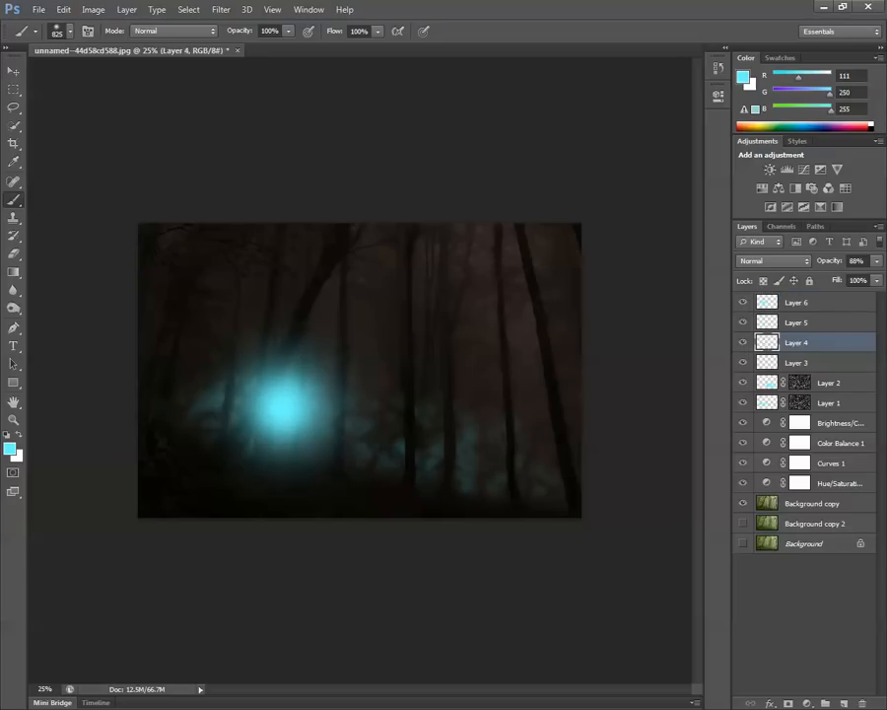
pyautogui.click(875, 261)
pyautogui.moveTo(875, 265); pyautogui.dragTo(860, 283)
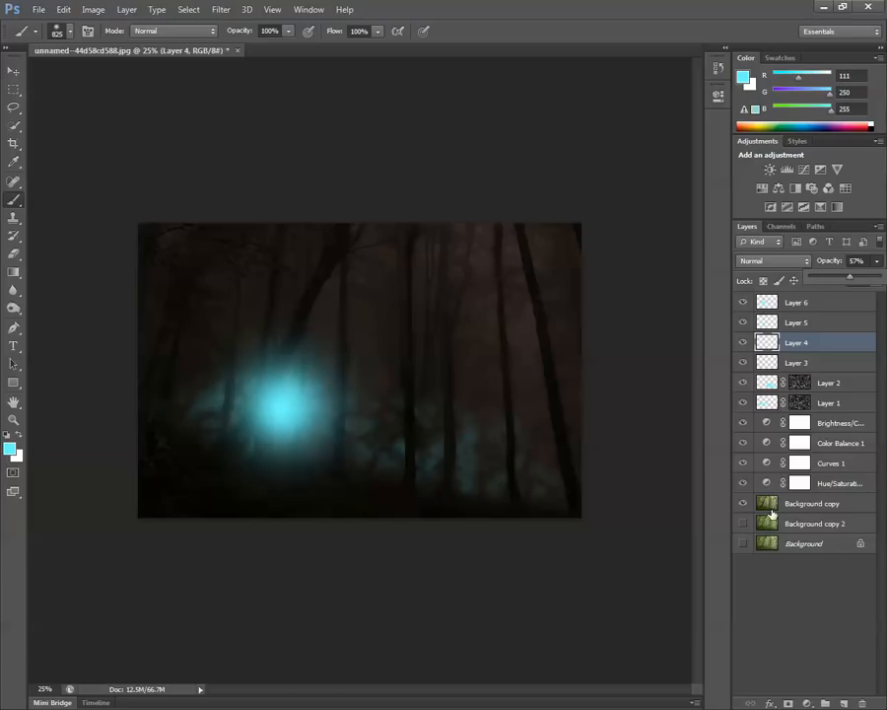
pyautogui.click(799, 365)
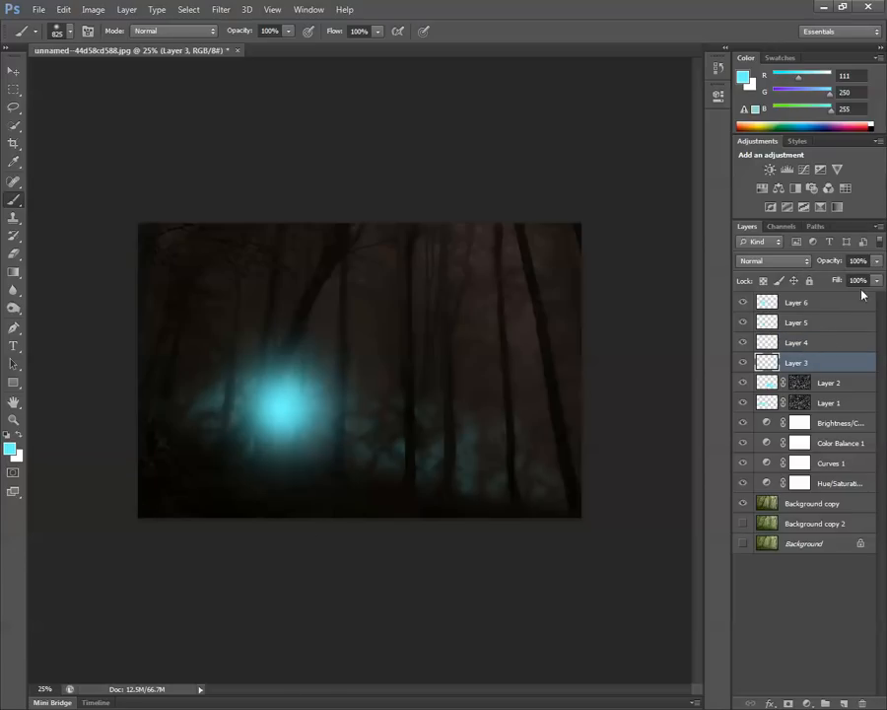
pyautogui.click(877, 260)
pyautogui.moveTo(874, 279); pyautogui.dragTo(872, 281)
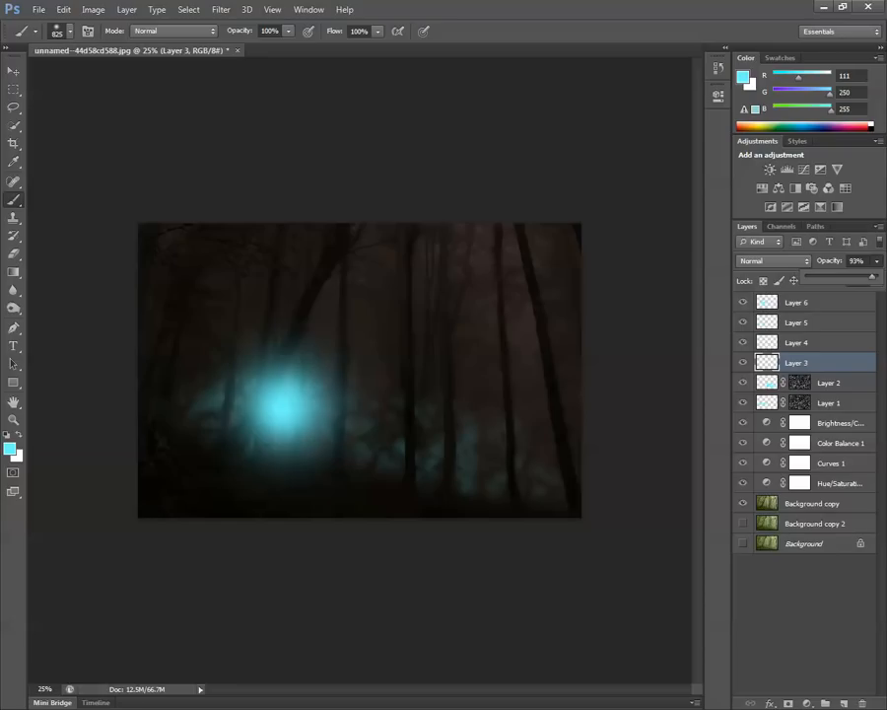
pyautogui.click(624, 100)
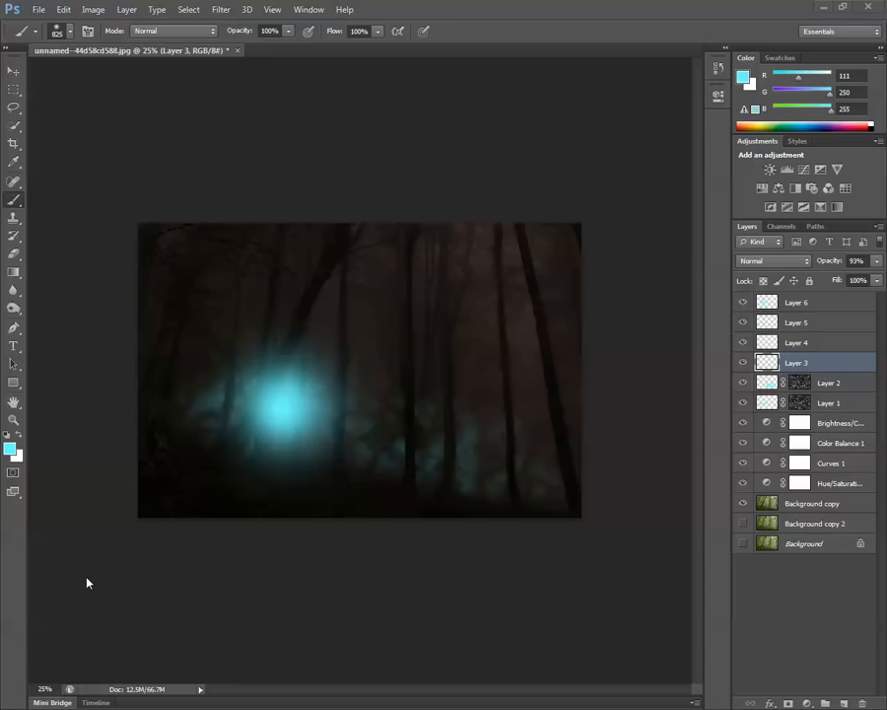